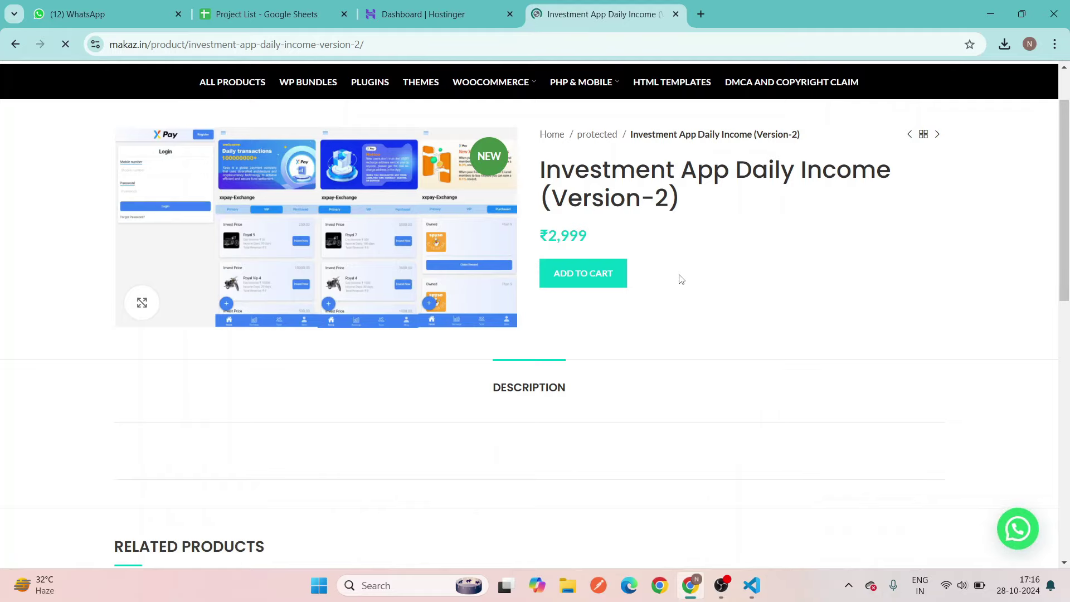
Step: Open the invest project folder on the Desktop in a maximized file browser
click(567, 584)
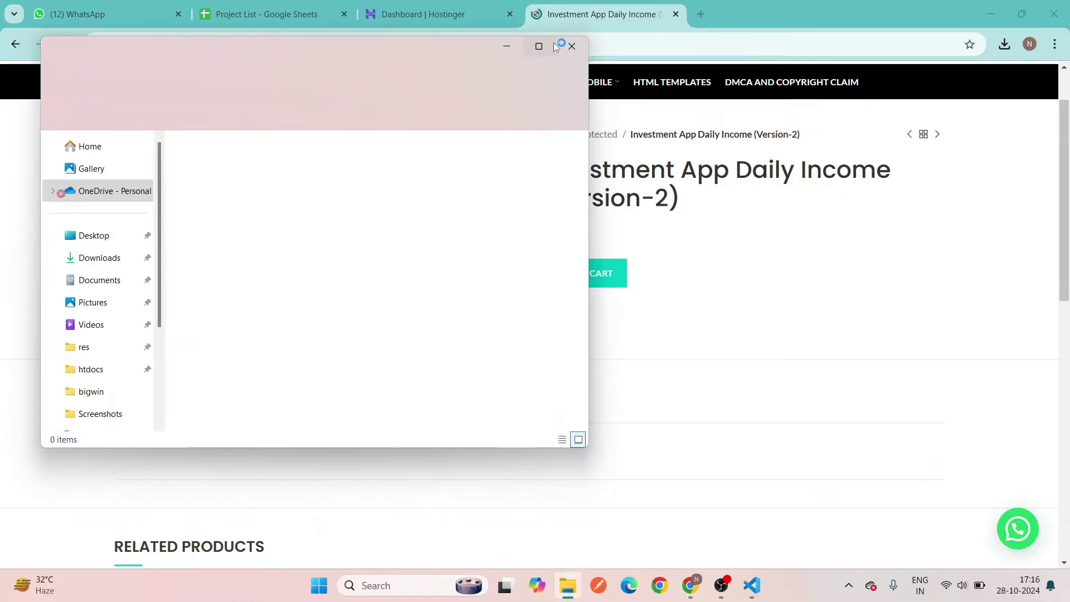
click(552, 46)
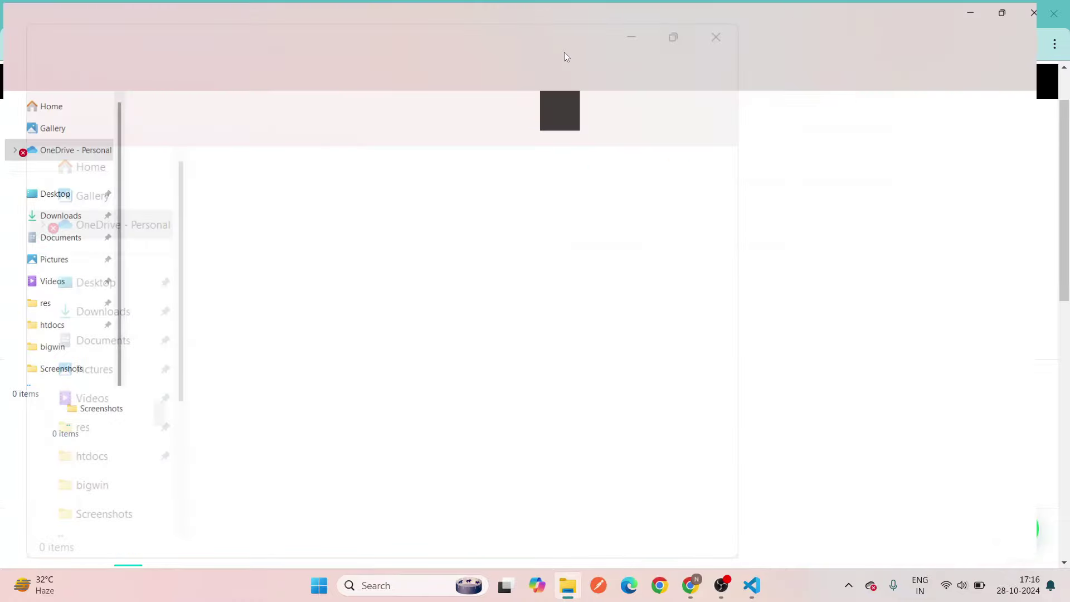
click(70, 219)
click(69, 196)
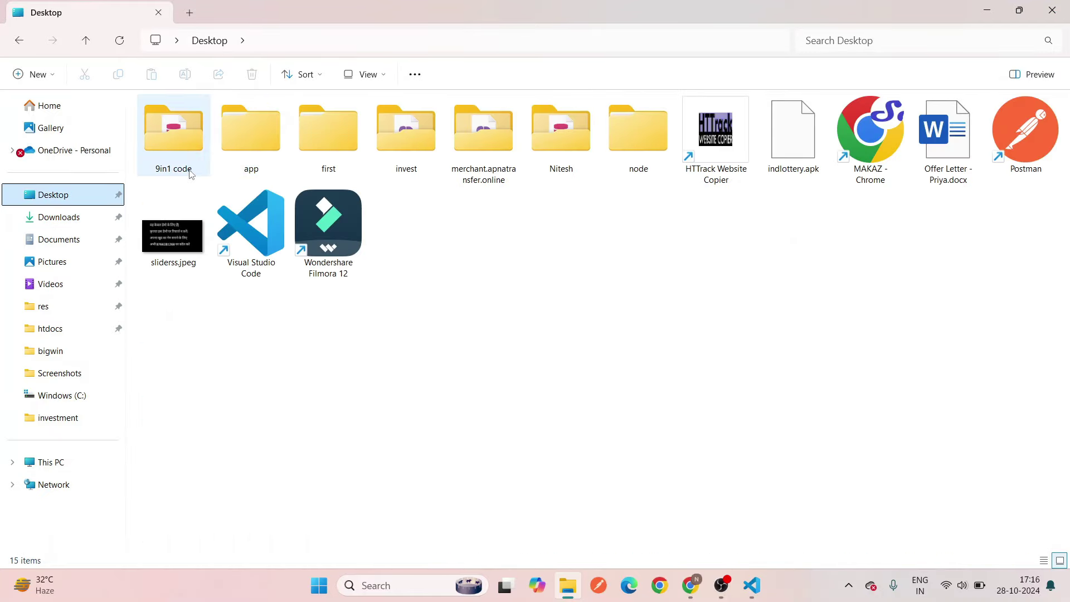
double_click(406, 134)
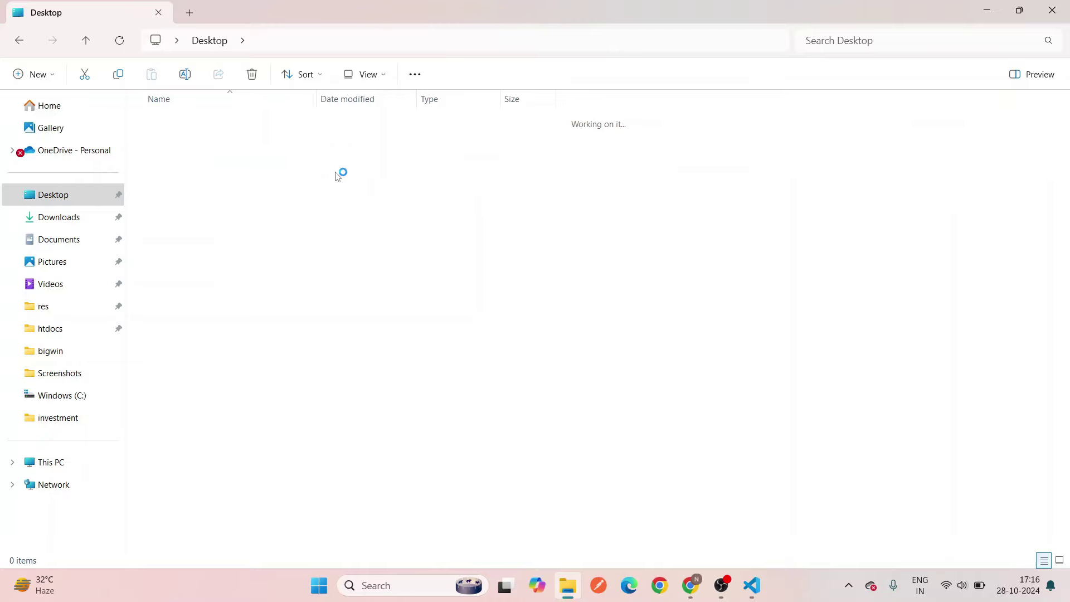
scroll(317, 196, down, 4)
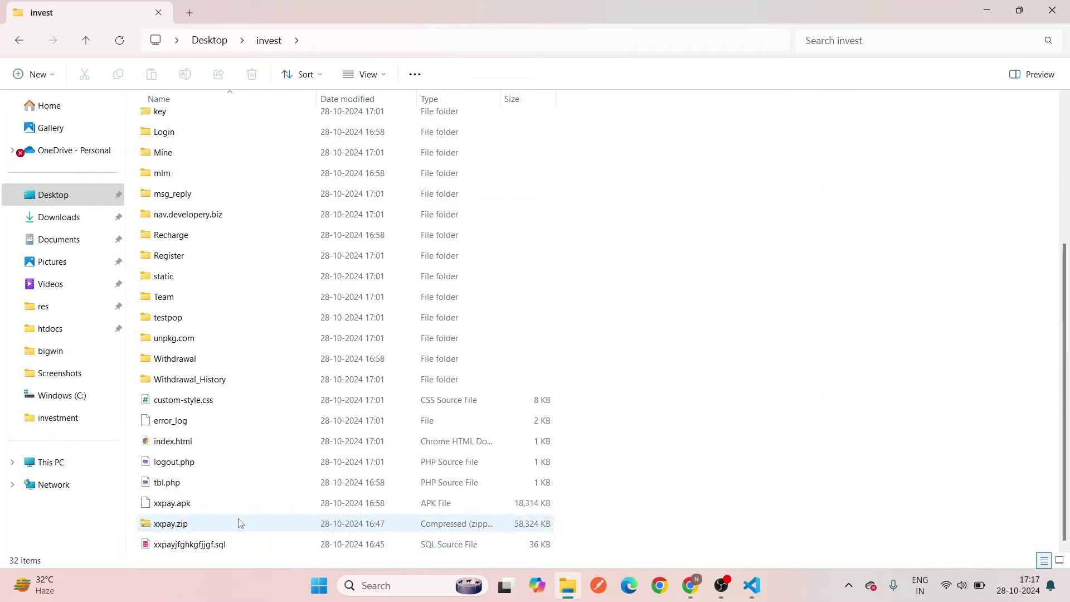
click(692, 589)
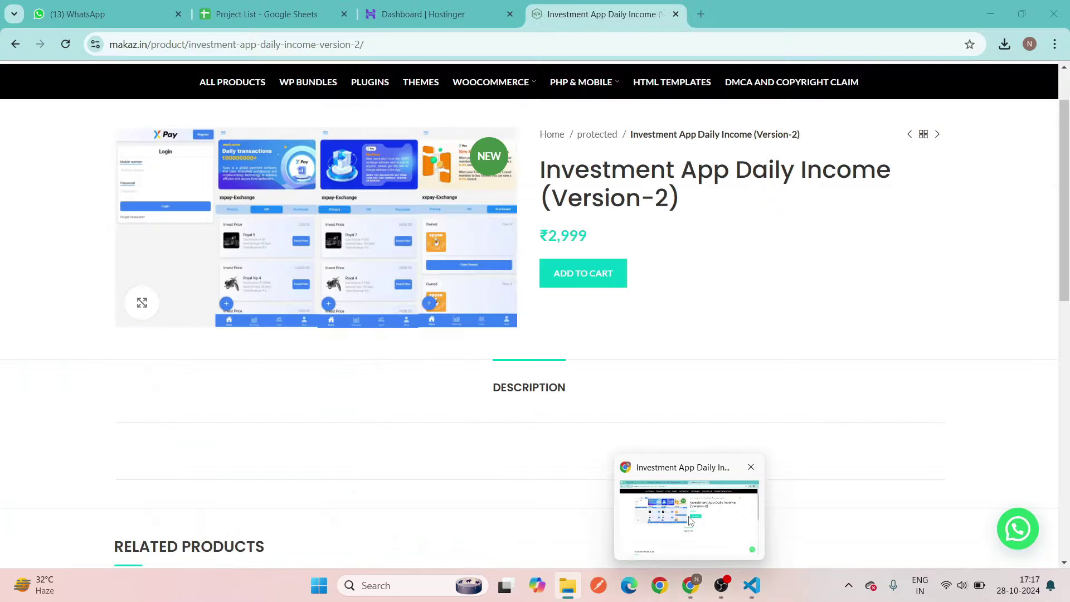
Step: Close the Investment App tab and reach Databases Management through a 'database' sidebar search
middle_click(625, 4)
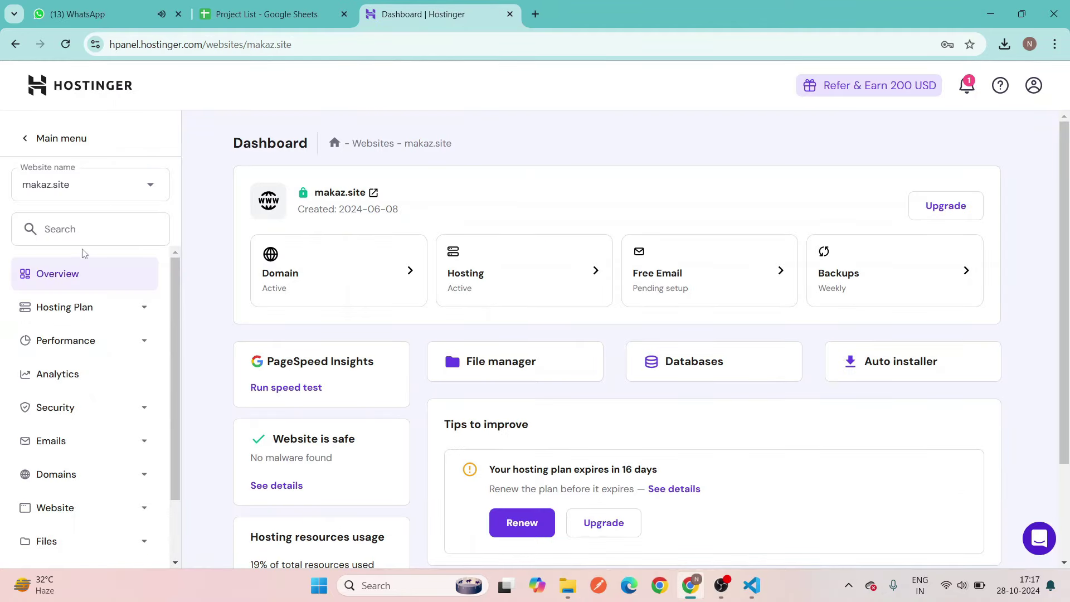
click(91, 226)
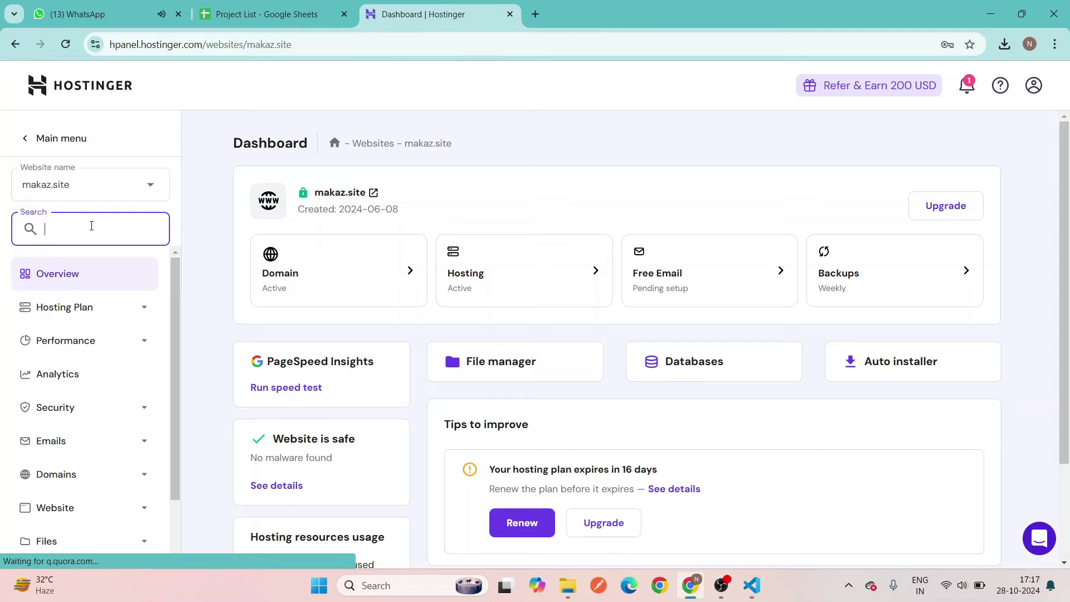
text(databse)
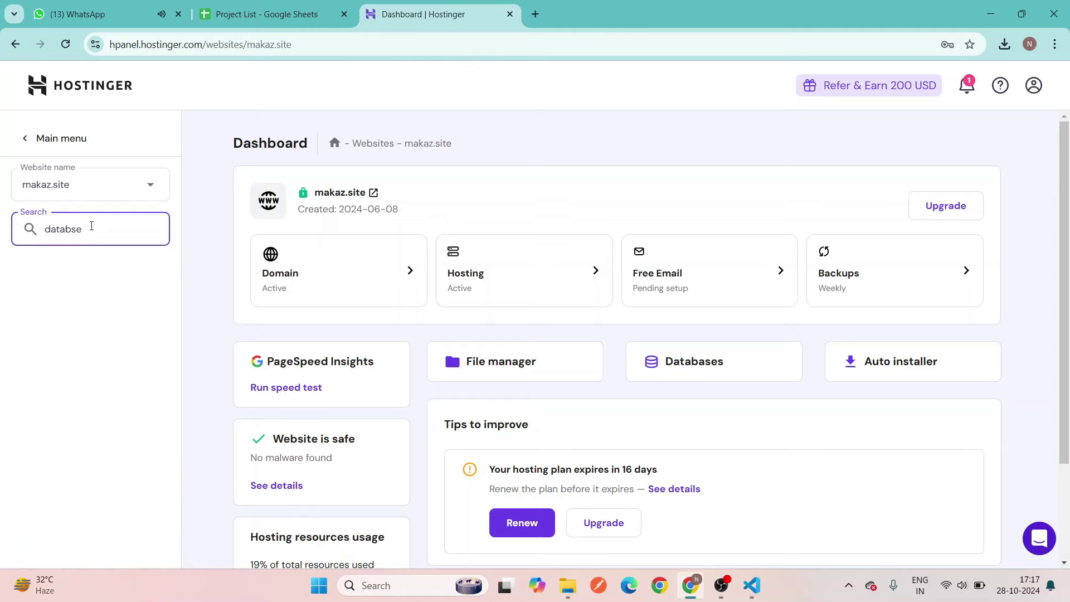
key(BackSpace)
key(BackSpace)
text(ase)
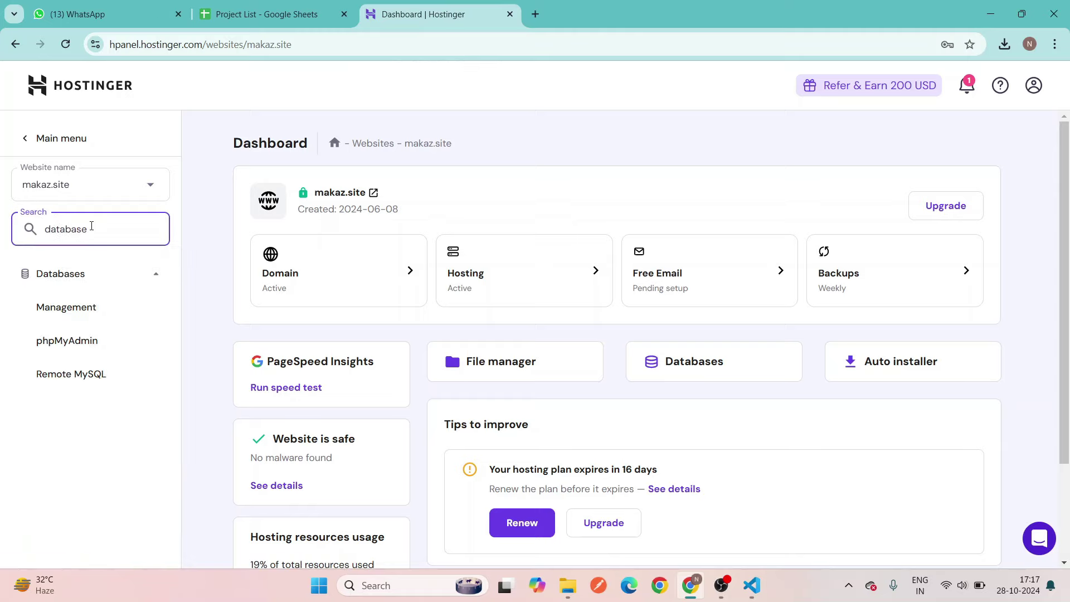
click(102, 341)
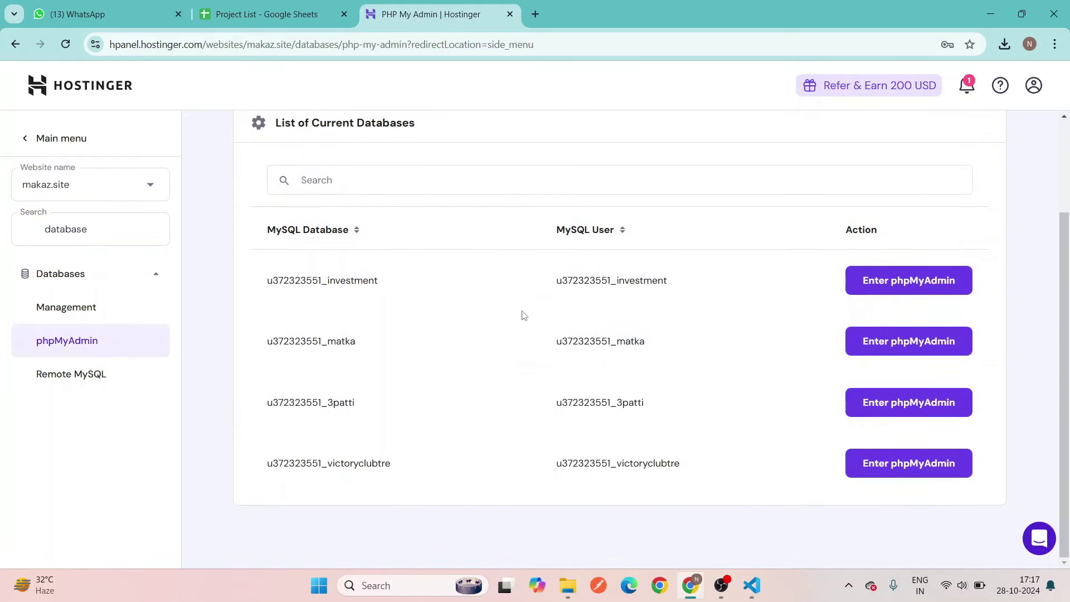
click(67, 316)
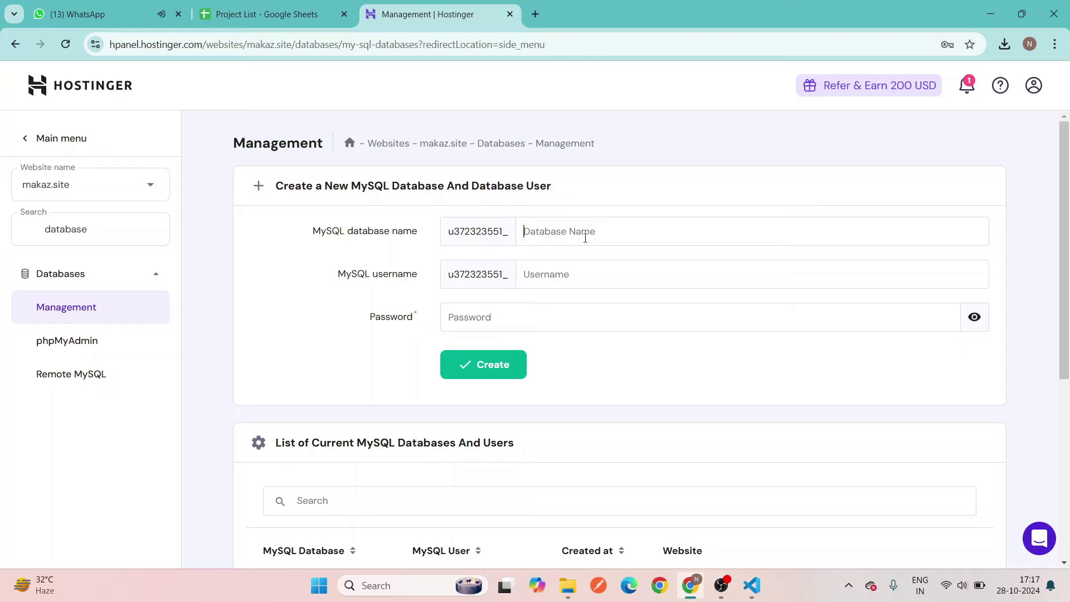
Step: Enter makazsite as database name and username with a password, and attempt creation
text(mat)
text(kazsite)
key(ctrl+a)
key(ctrl+c)
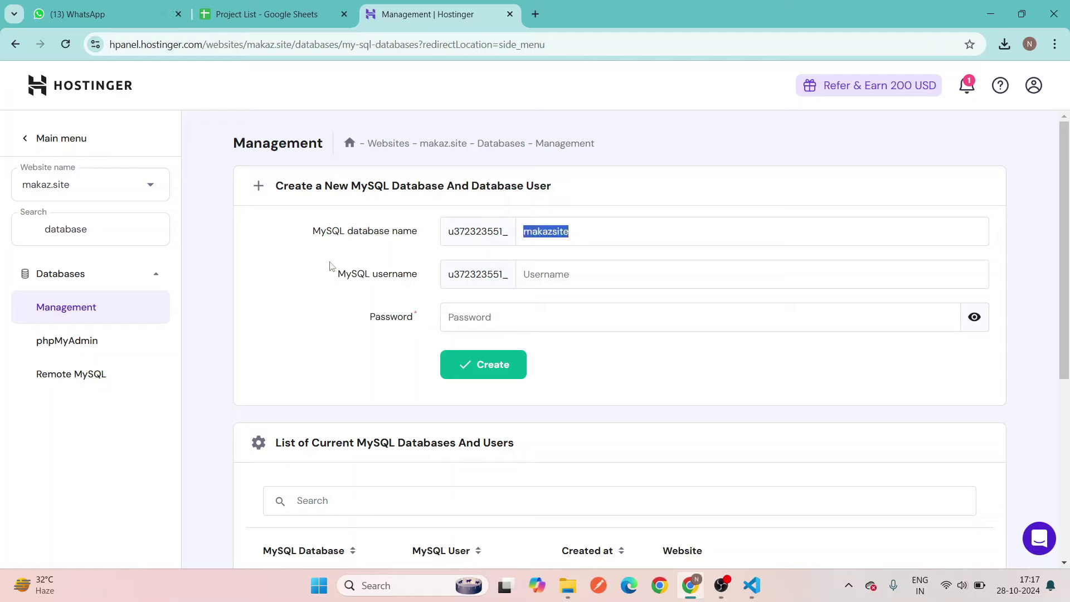
click(613, 280)
key(ctrl+v)
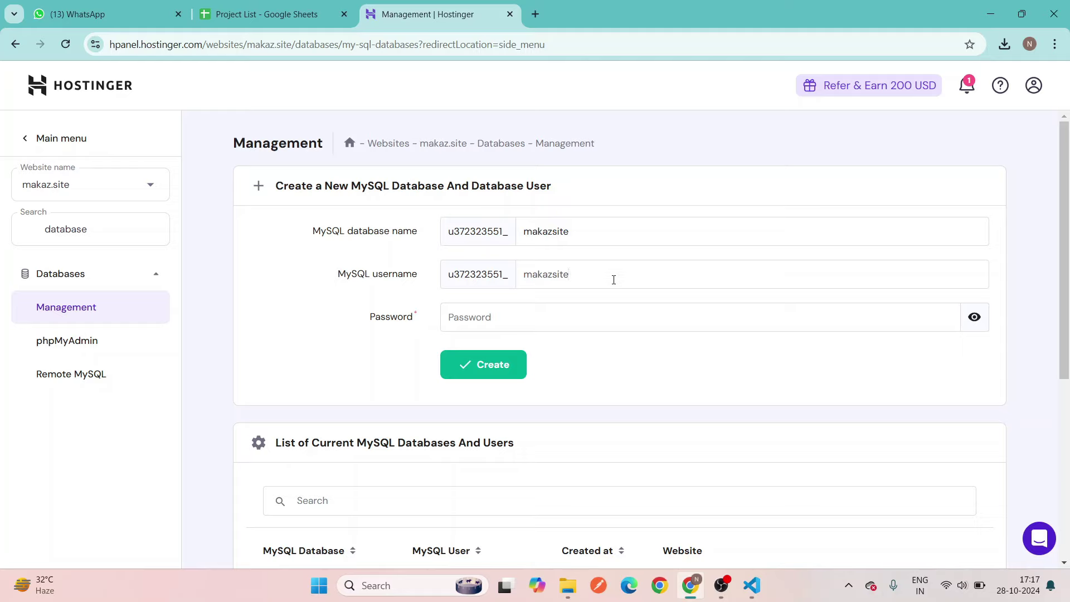
click(510, 316)
key(ctrl+v)
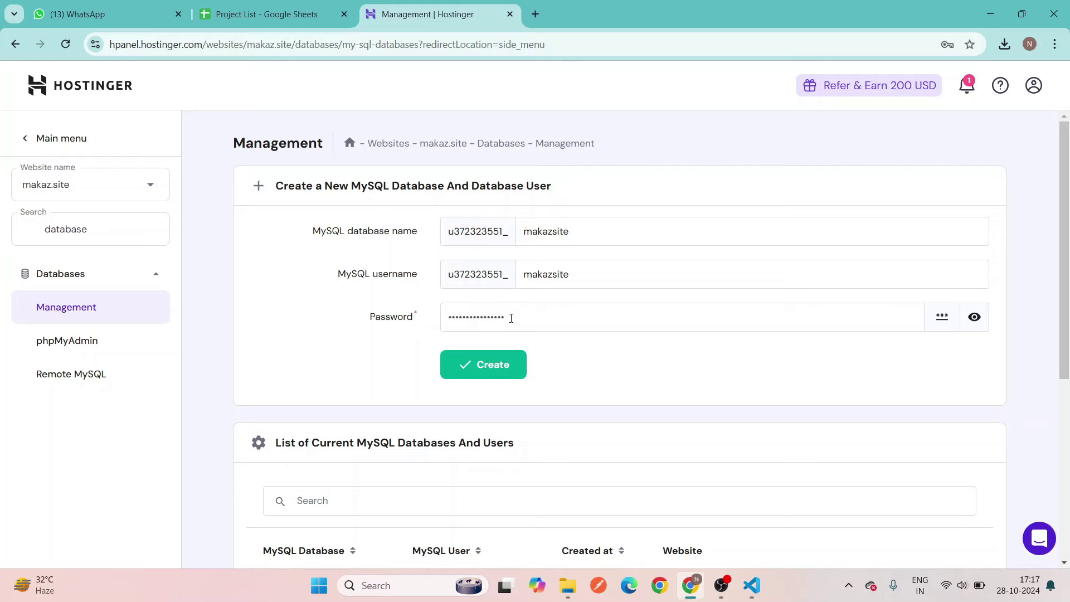
click(497, 374)
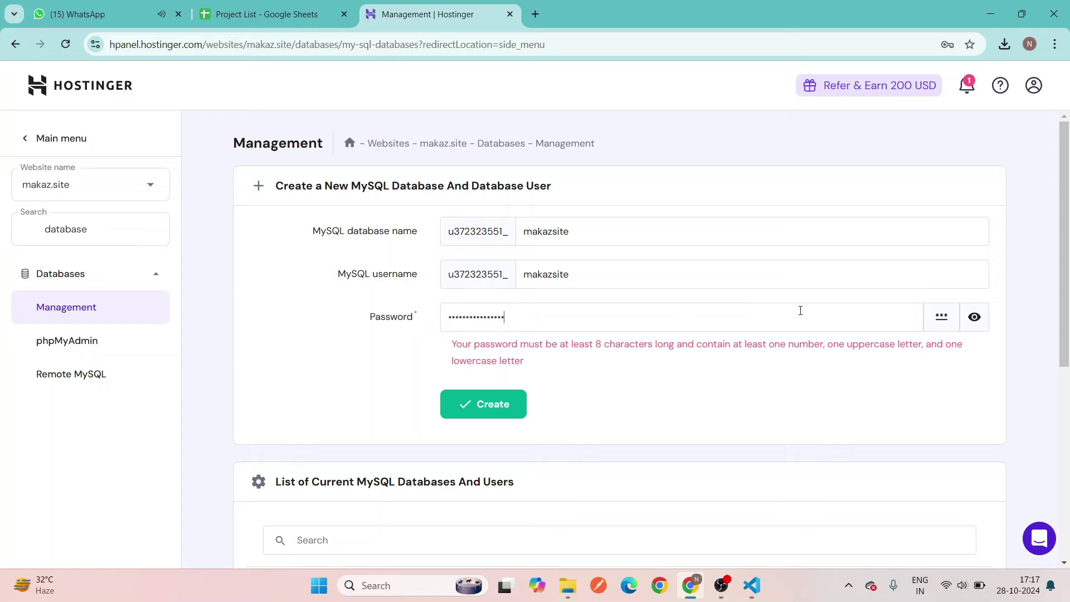
Step: Make the password's first letter an uppercase M and create the makazsite database and user
triple_click(887, 344)
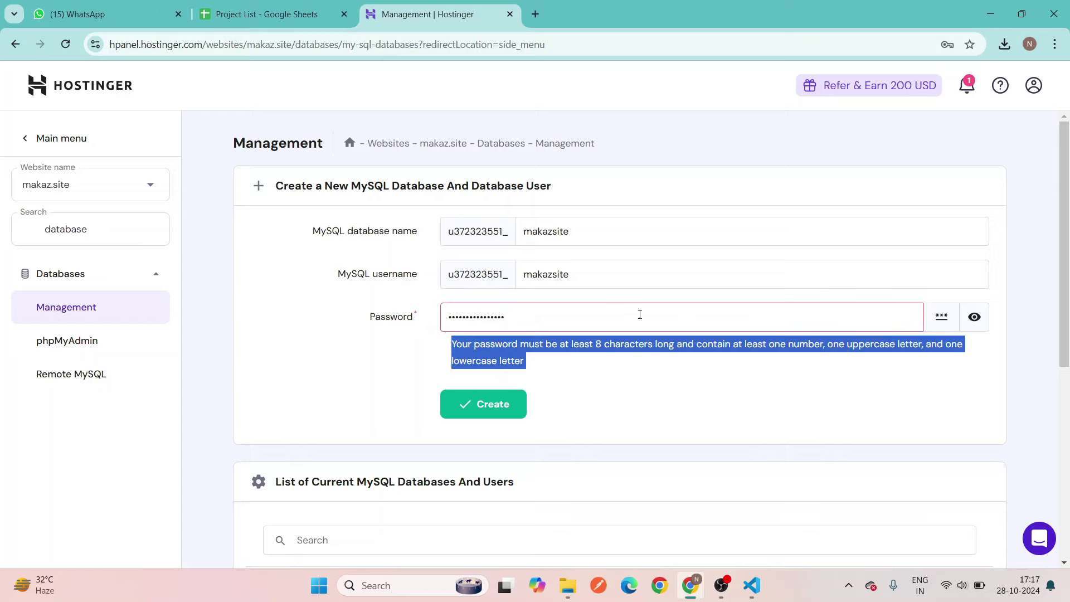
click(609, 306)
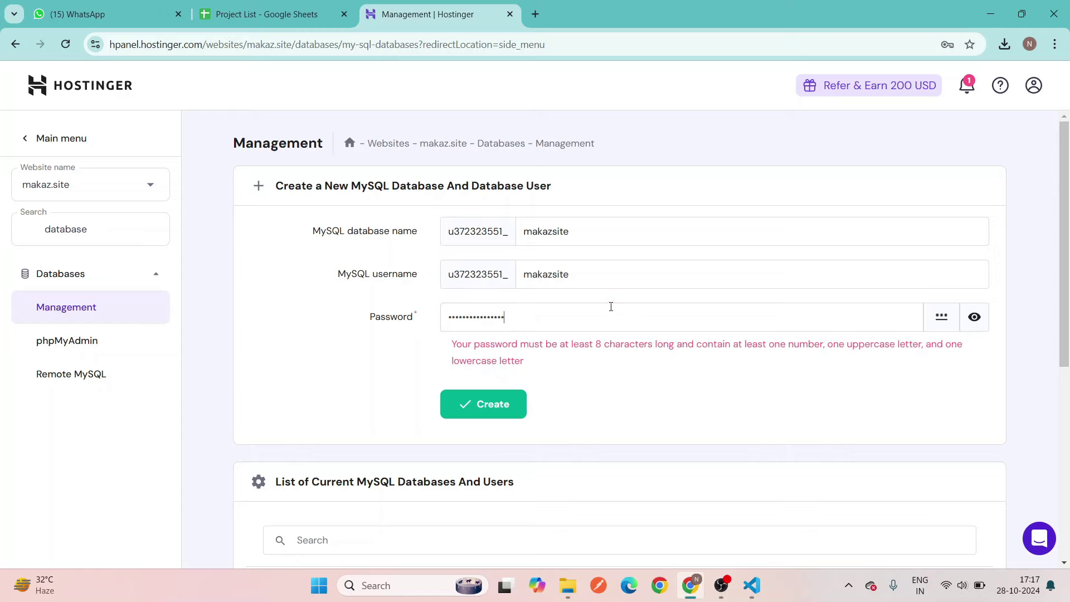
click(974, 316)
click(456, 316)
key(BackSpace)
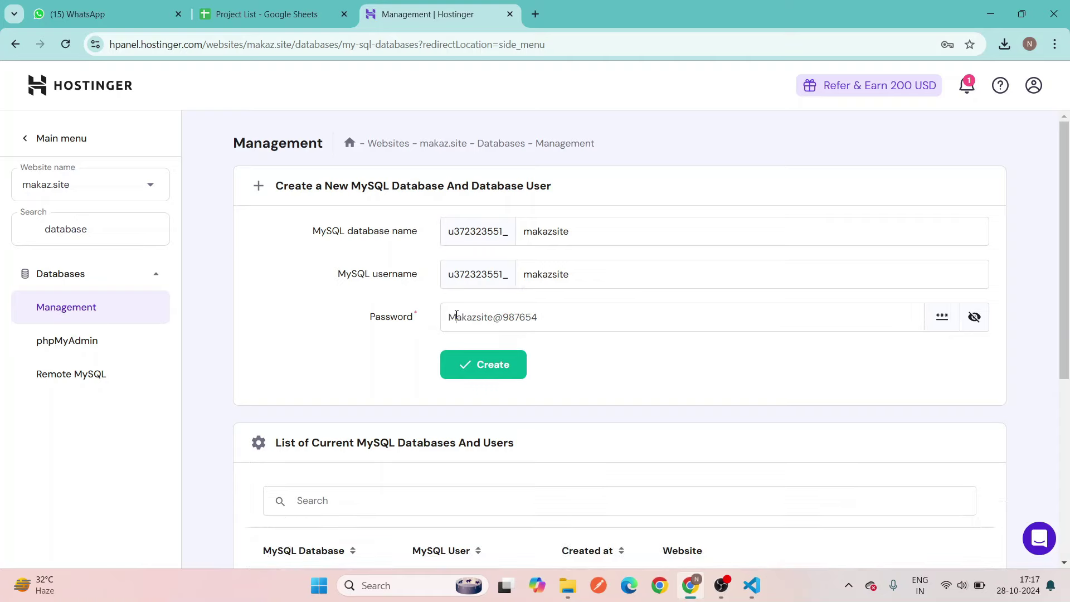
triple_click(518, 315)
click(513, 367)
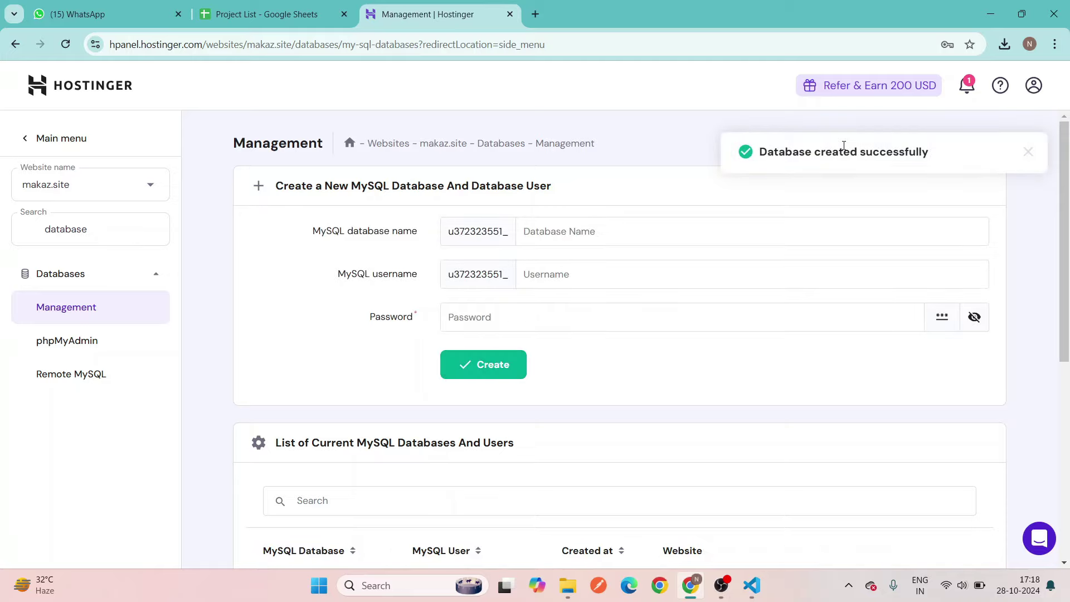
scroll(618, 313, down, 6)
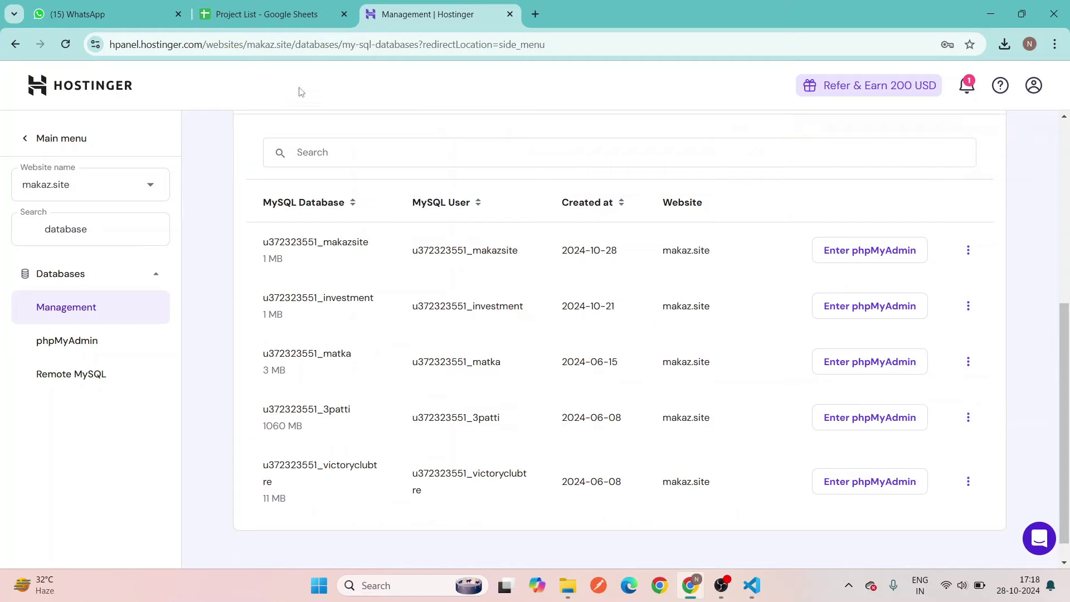
click(886, 252)
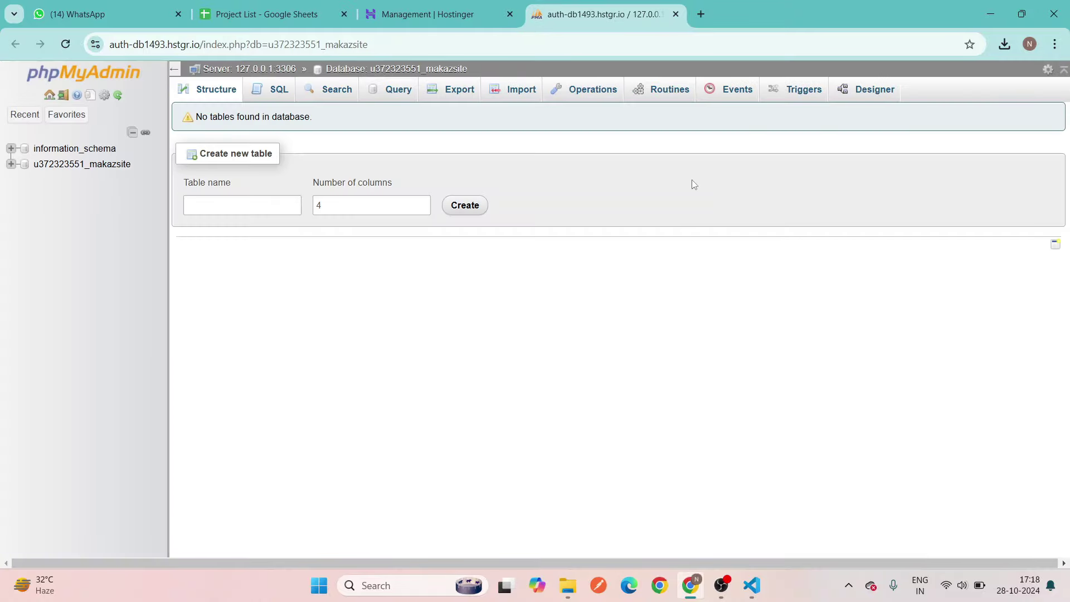
click(87, 165)
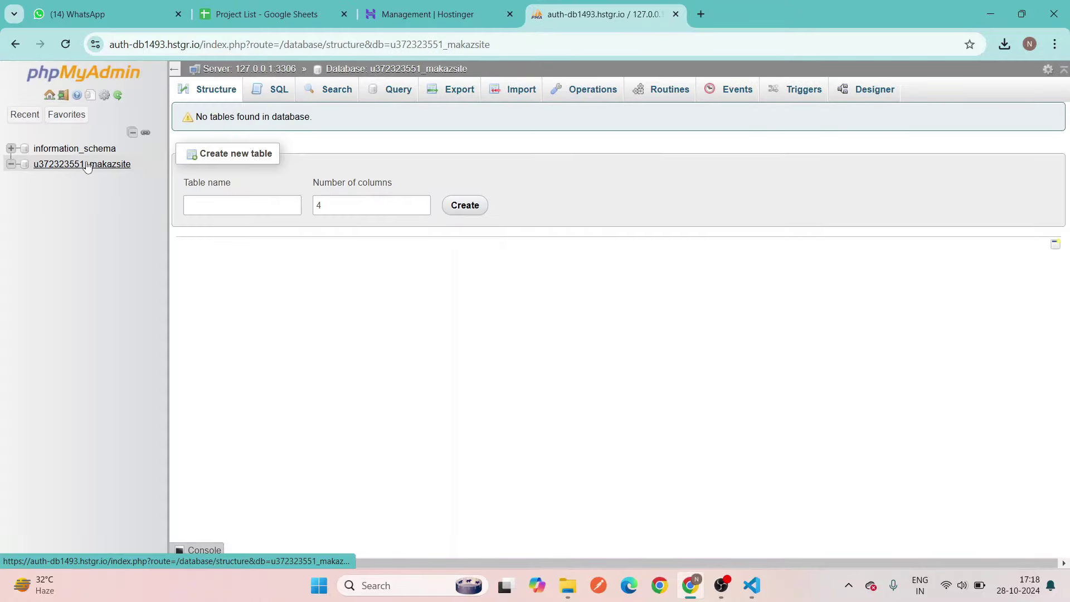
click(527, 95)
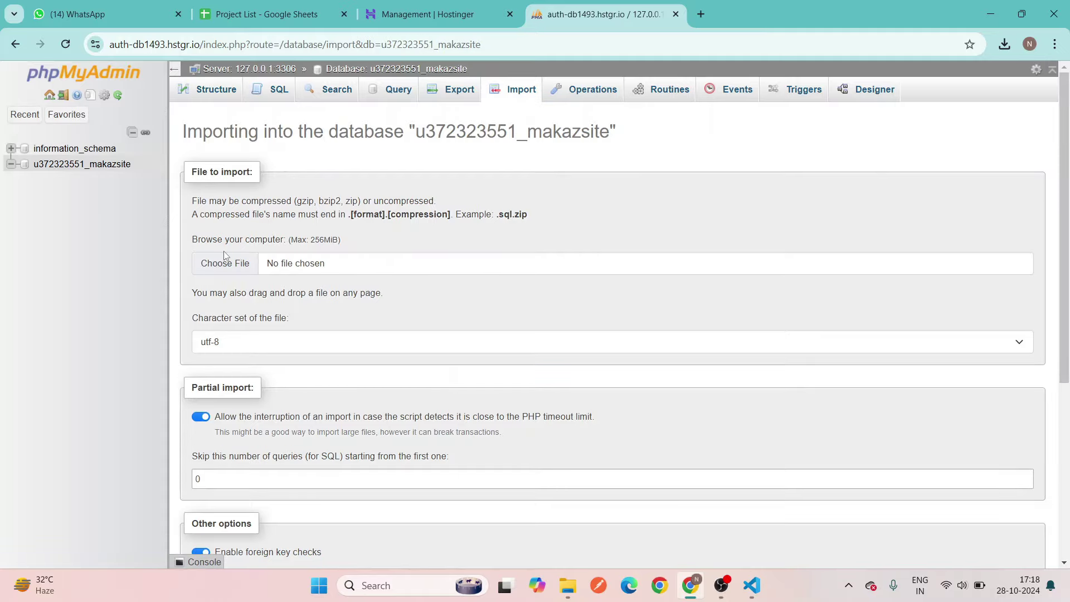
Step: Import xxpayjfghkgfjjgf.sql from Desktop > invest into the database, then collapse its table tree
click(221, 264)
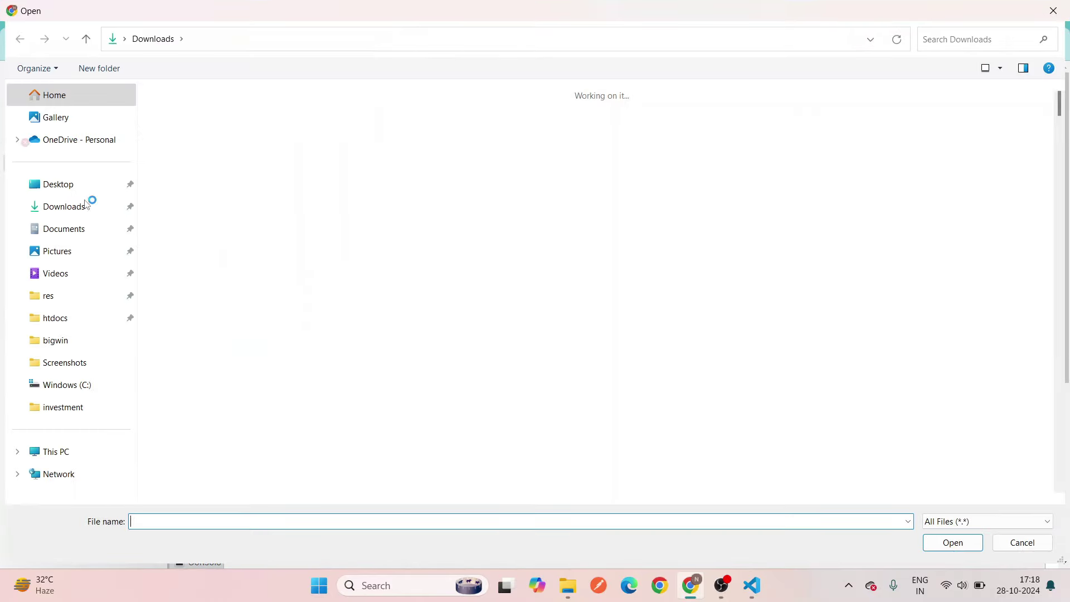
click(118, 190)
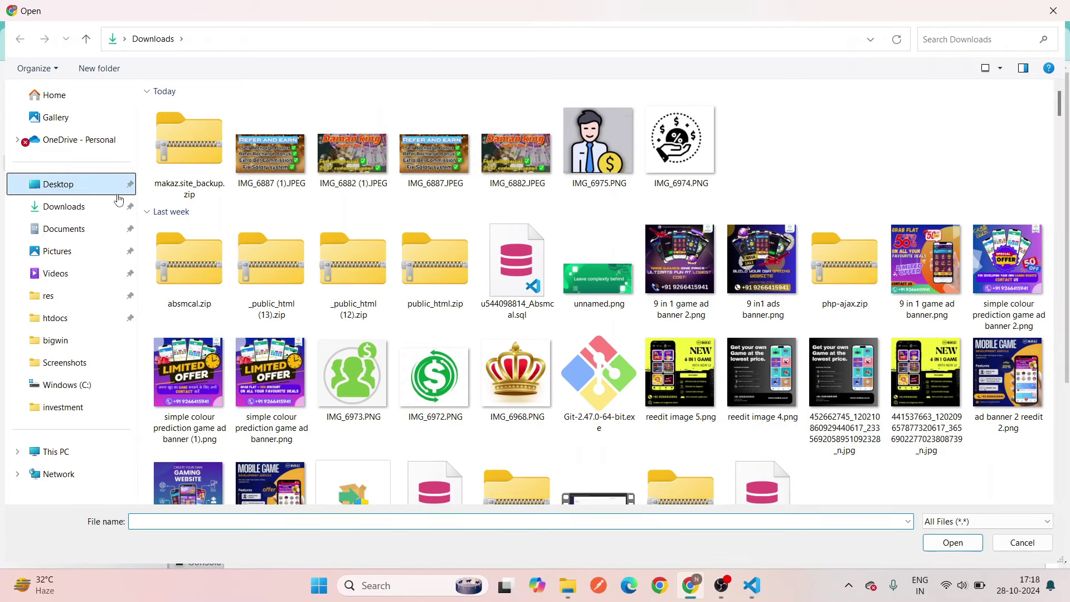
double_click(727, 100)
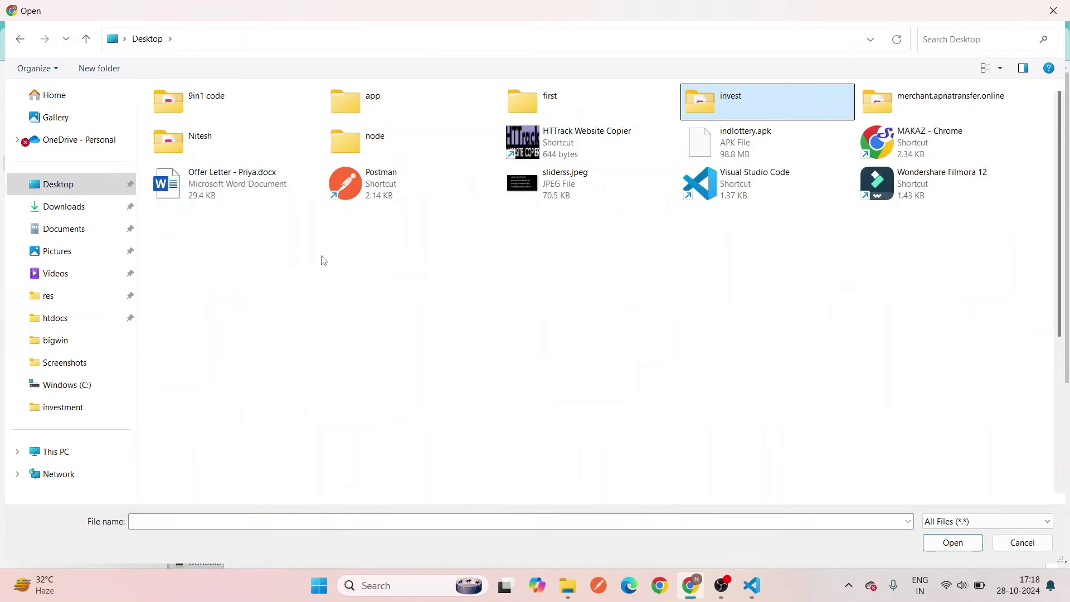
click(276, 497)
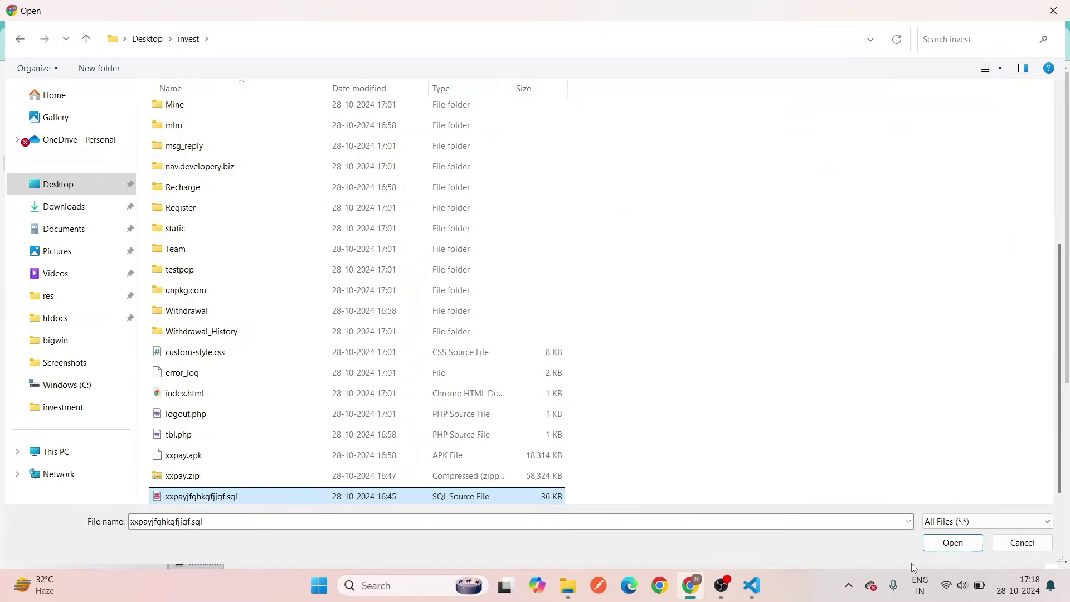
click(952, 543)
scroll(234, 441, down, 5)
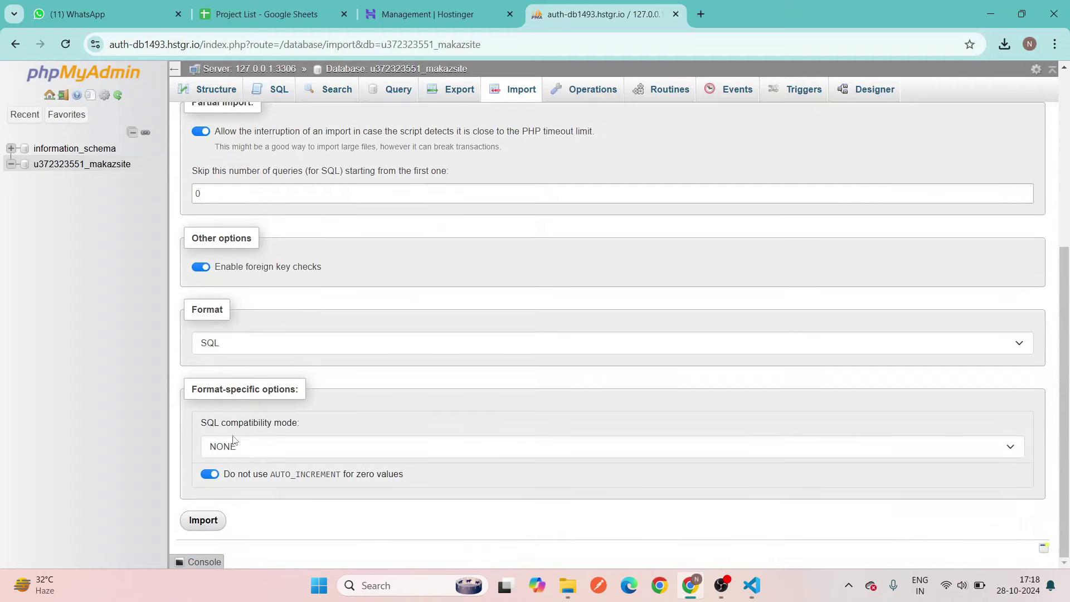
click(199, 521)
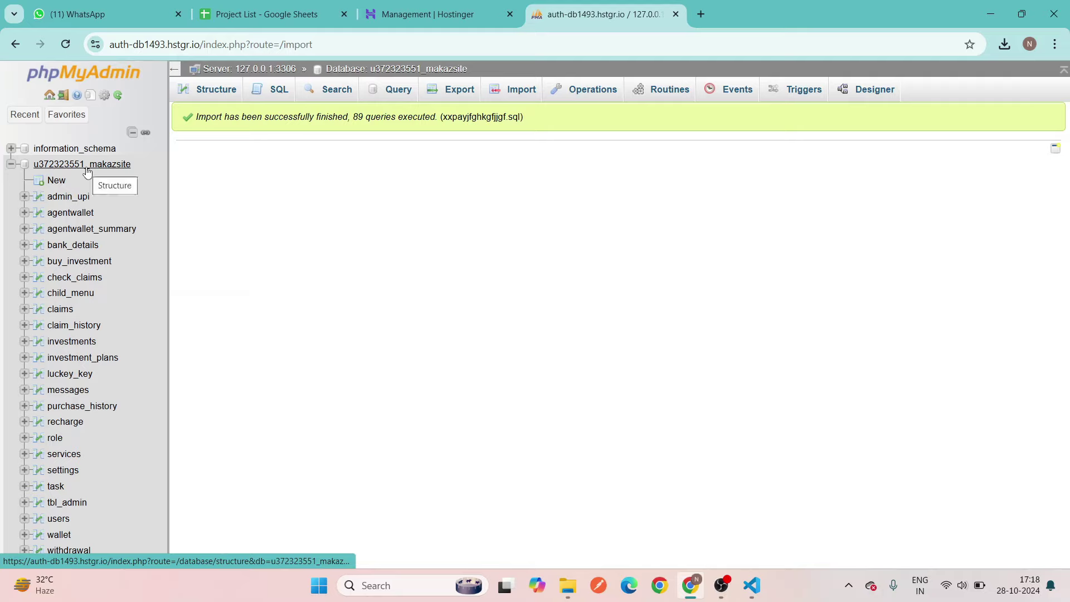
click(10, 164)
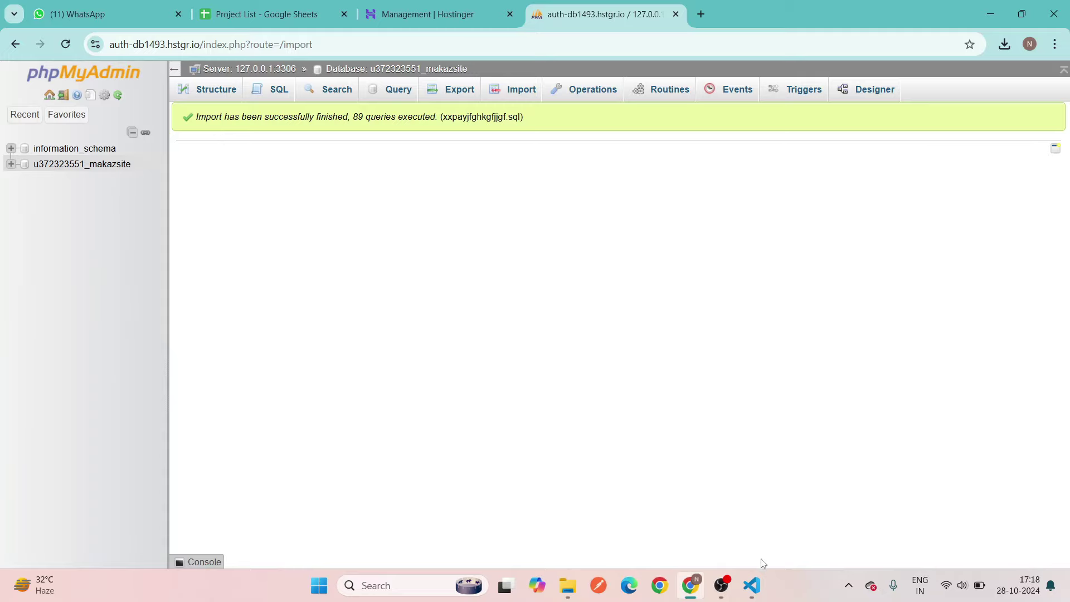
mouse_move(748, 598)
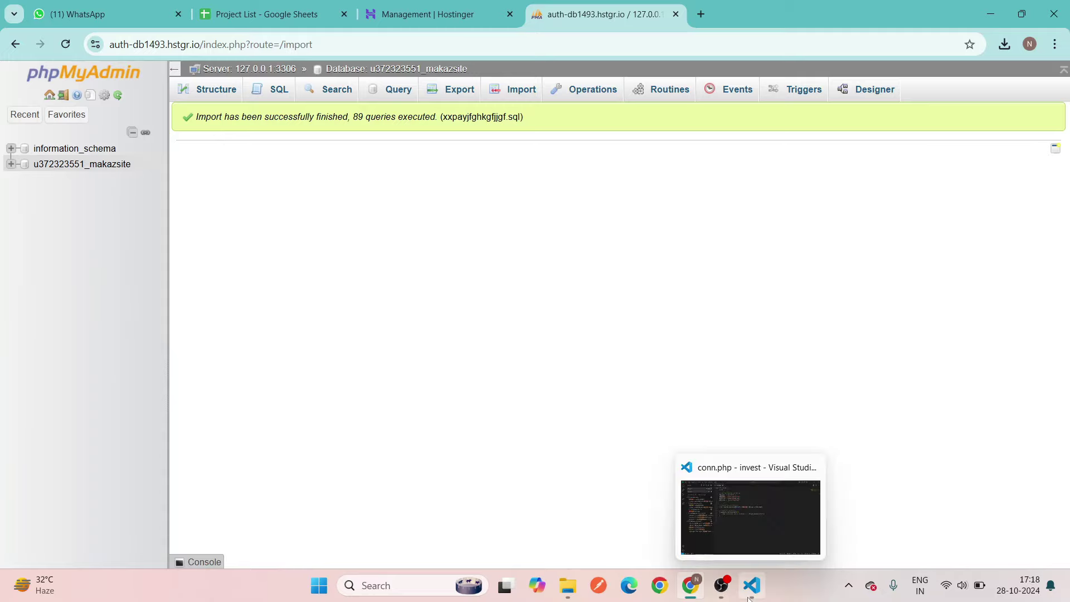
Step: In VS Code, review the database user, password and name values in conn.php
click(748, 597)
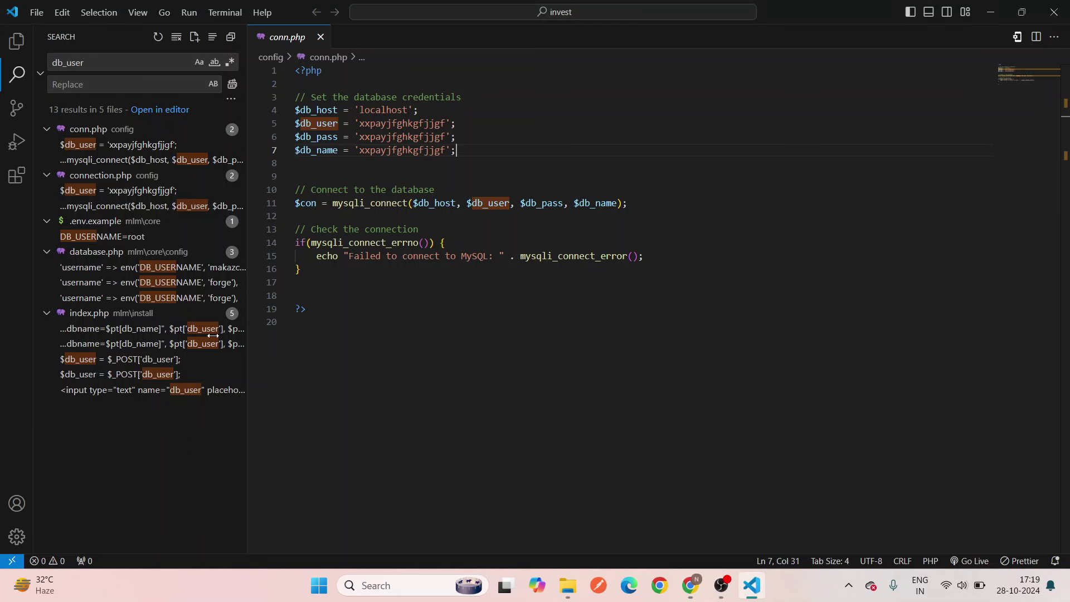
click(90, 66)
double_click(91, 65)
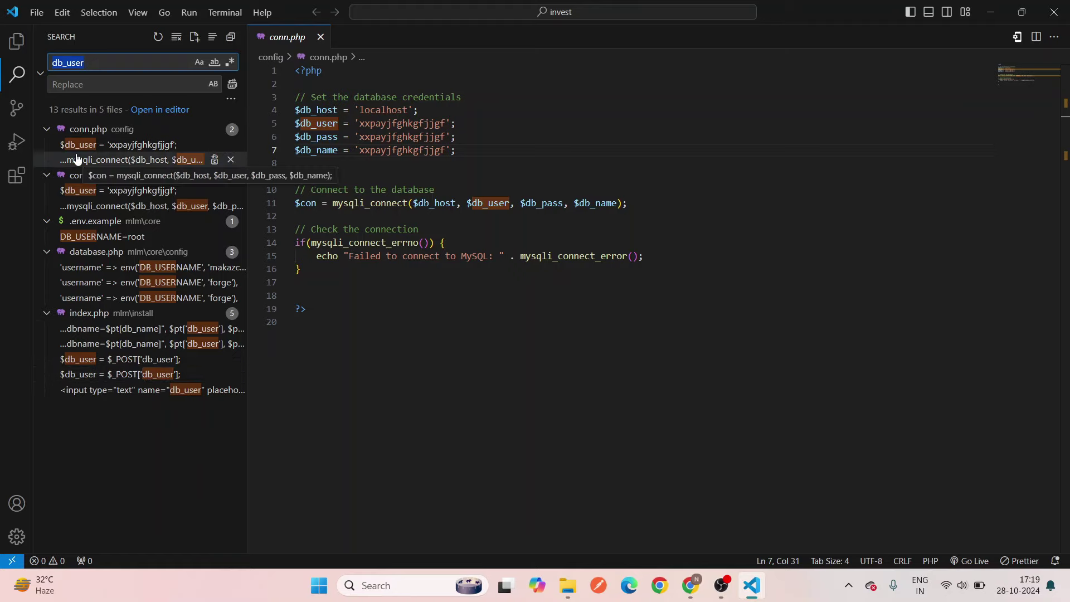
double_click(424, 125)
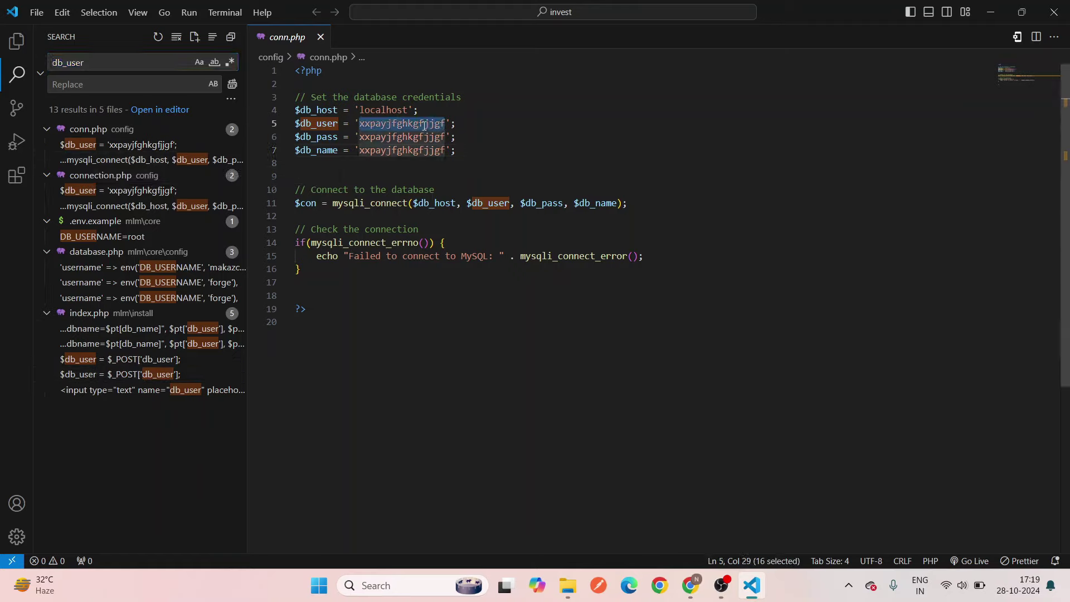
double_click(412, 138)
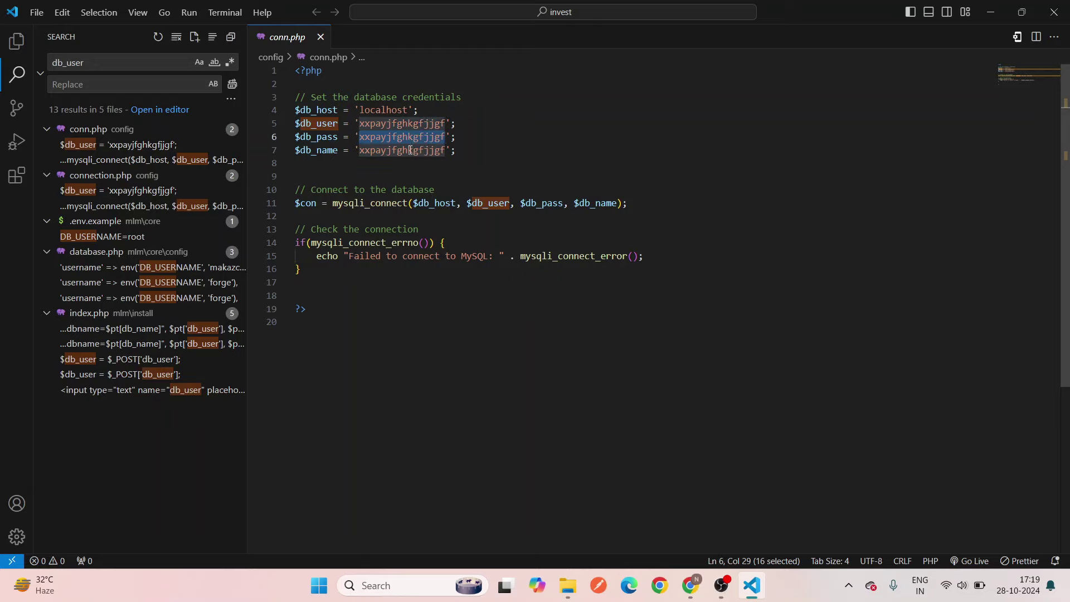
double_click(410, 150)
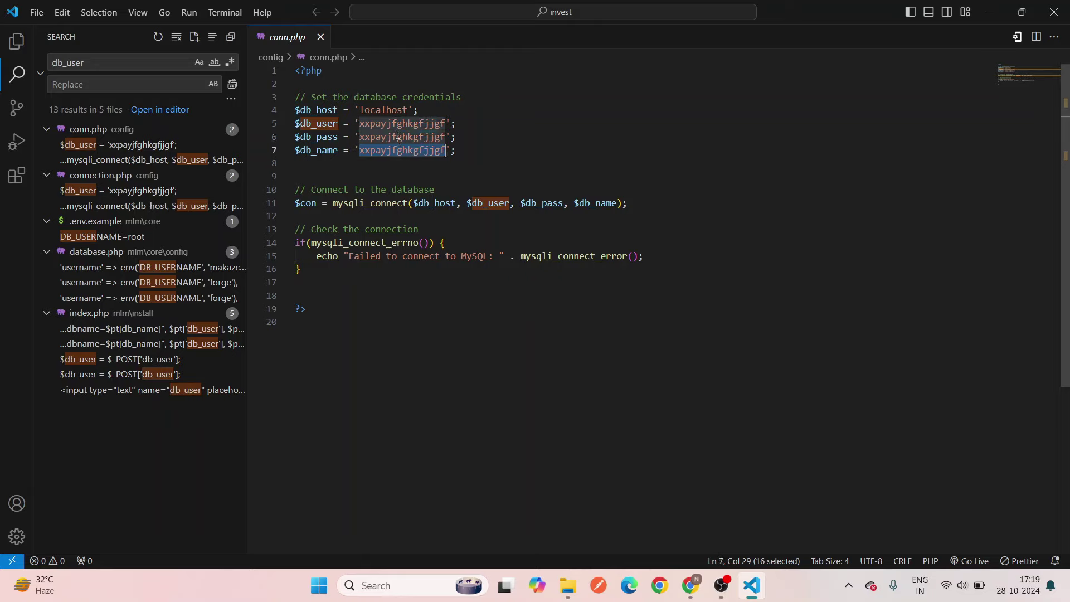
double_click(399, 125)
key(ctrl+c)
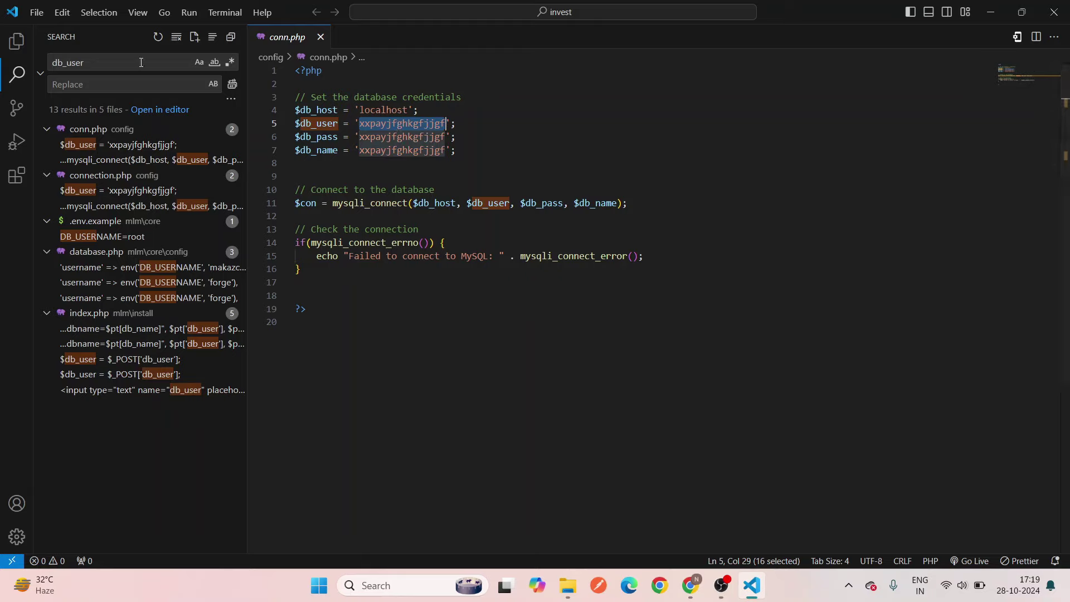
Step: Search the project for the old database string and copy the hosted database name for replacement
click(117, 65)
key(ctrl+v)
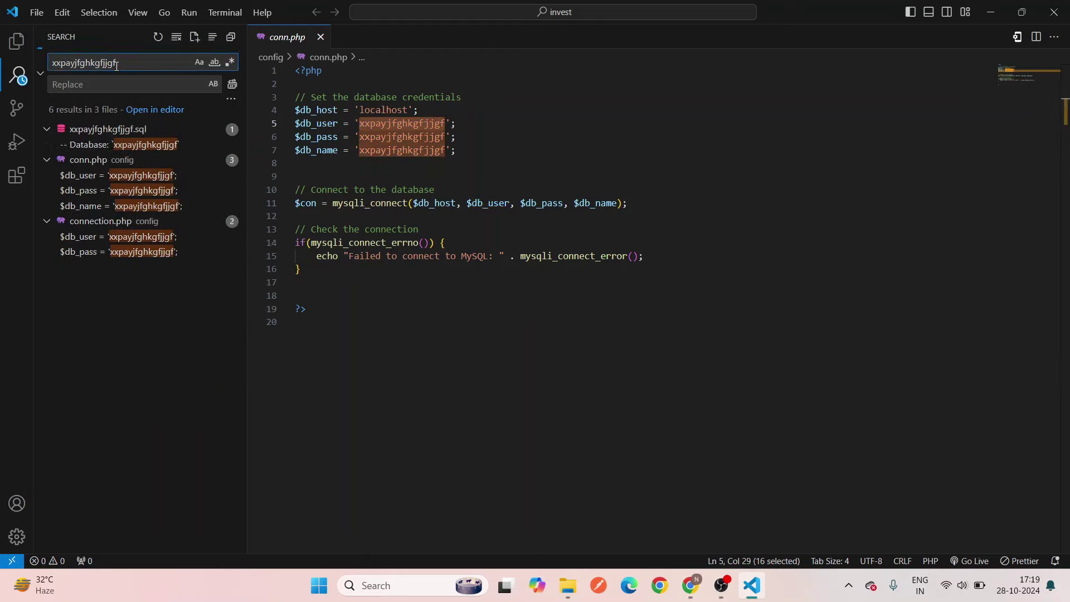
key(alt+Tab)
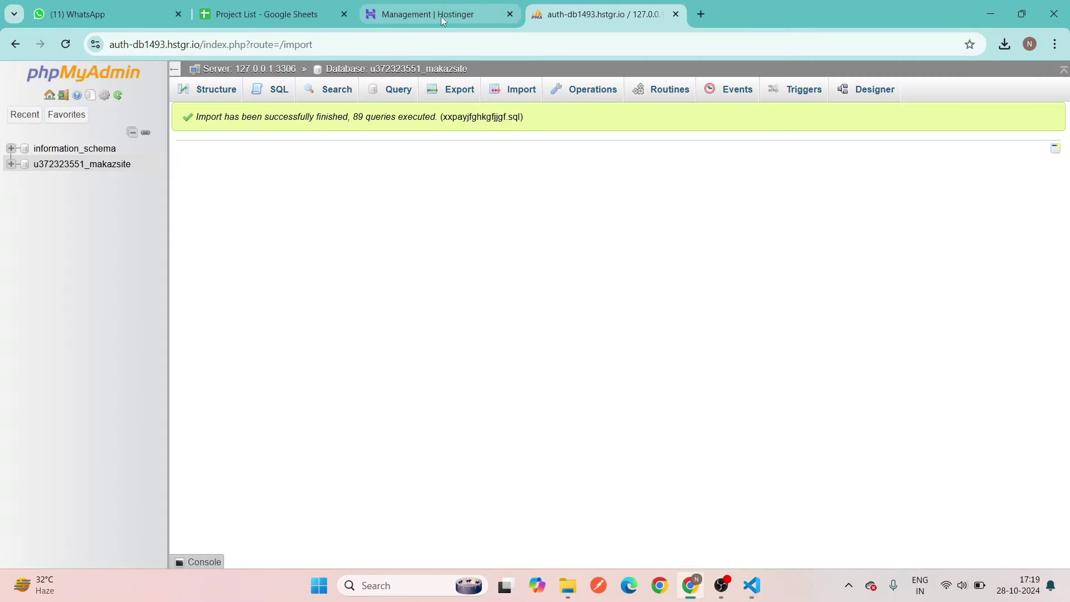
drag(134, 164, 35, 164)
key(ctrl+c)
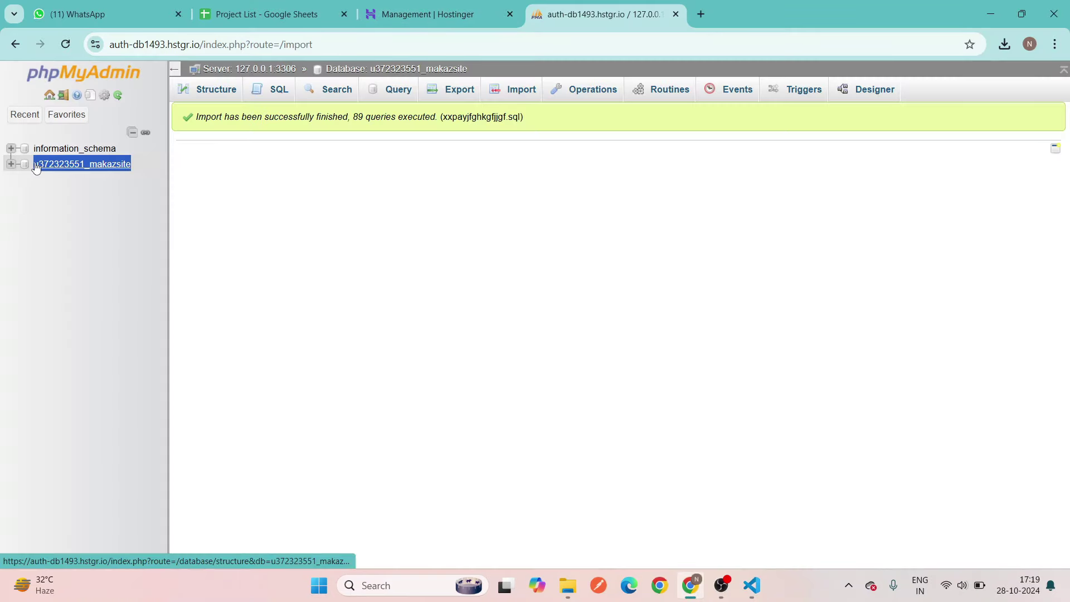
key(alt+Tab)
click(96, 84)
key(ctrl+v)
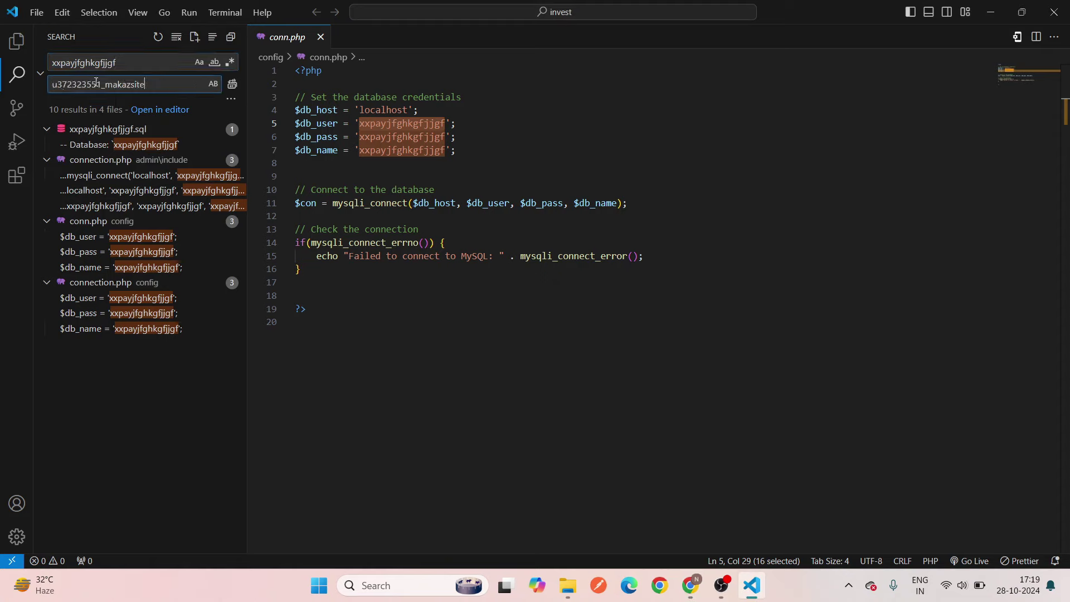
click(232, 85)
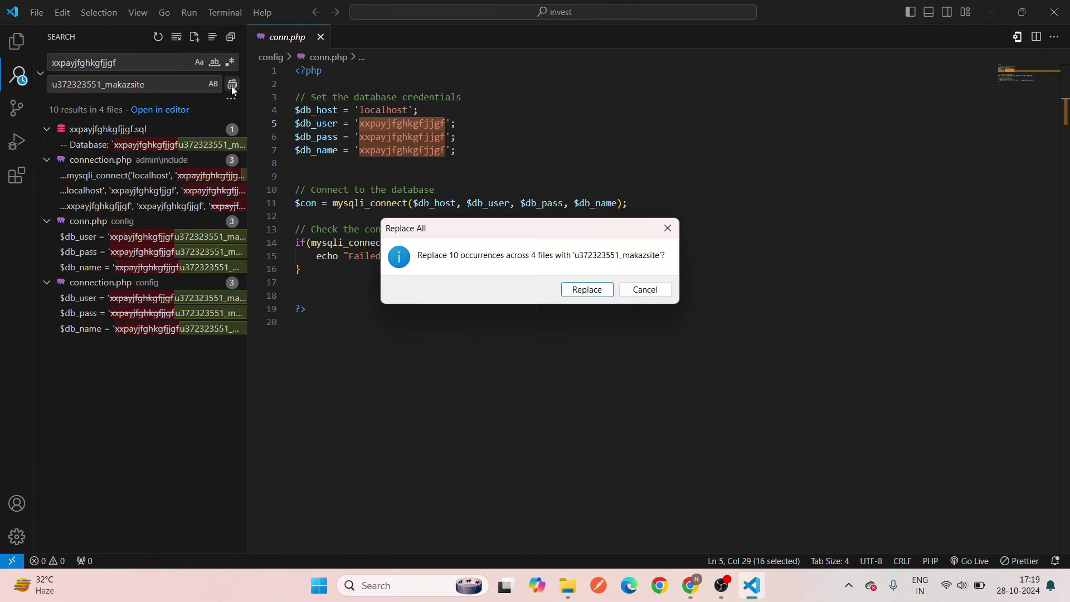
click(587, 289)
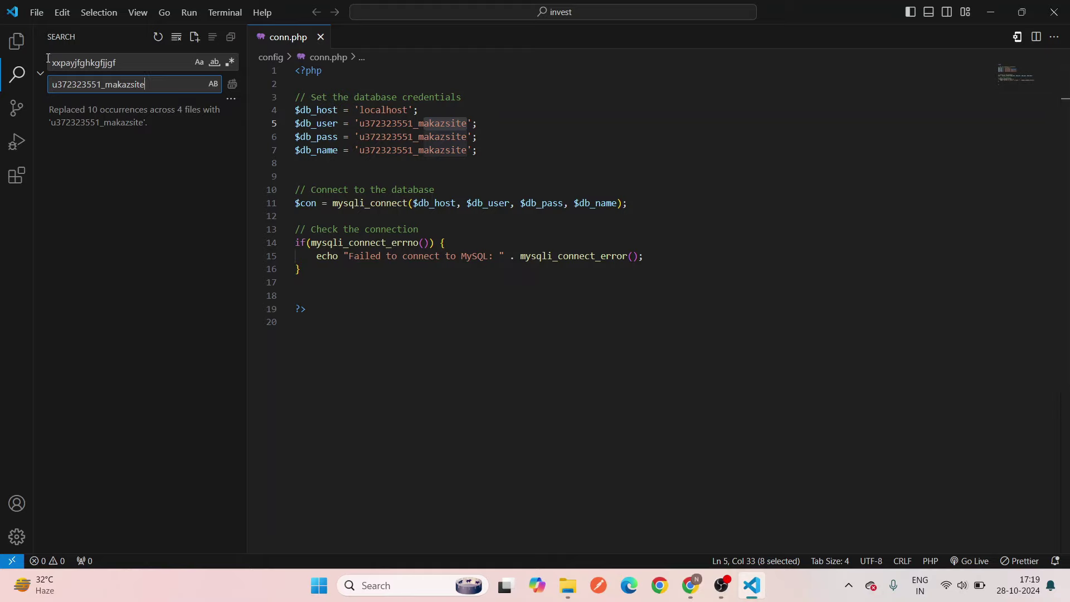
double_click(103, 84)
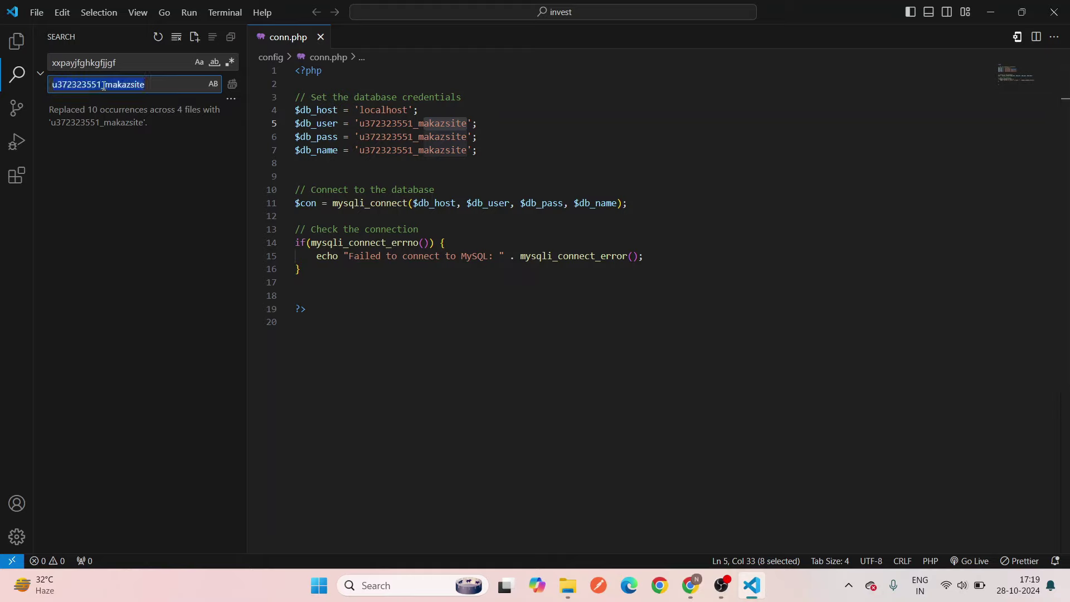
click(102, 64)
double_click(102, 64)
key(BackSpace)
double_click(87, 86)
key(ctrl+c)
key(BackSpace)
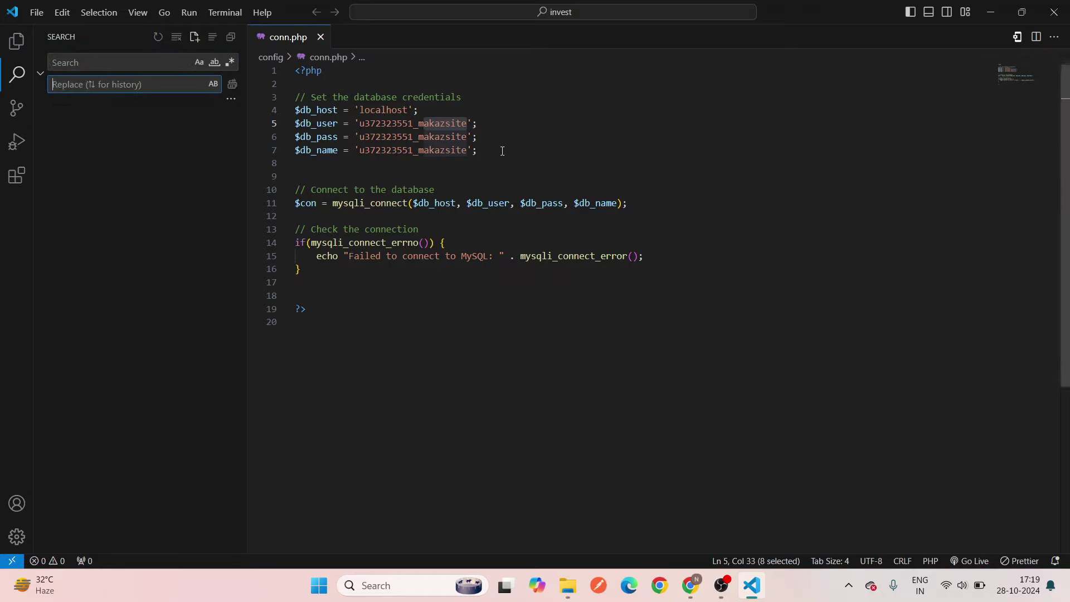
Step: Set conn.php's $db_pass on line 6 to the hosted database password from clipboard history
click(116, 63)
key(ctrl+v)
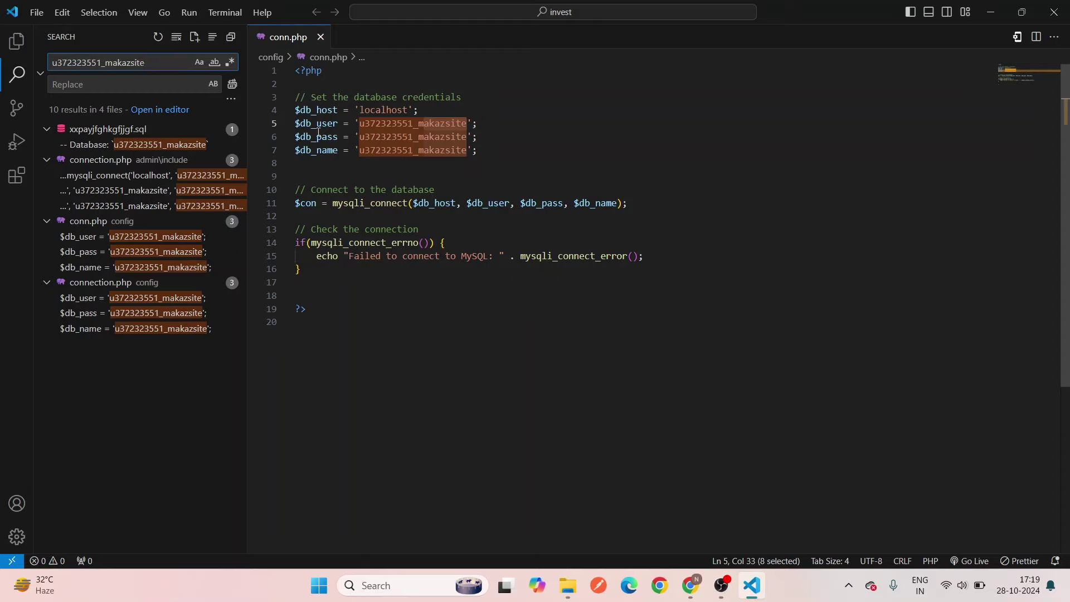
double_click(421, 136)
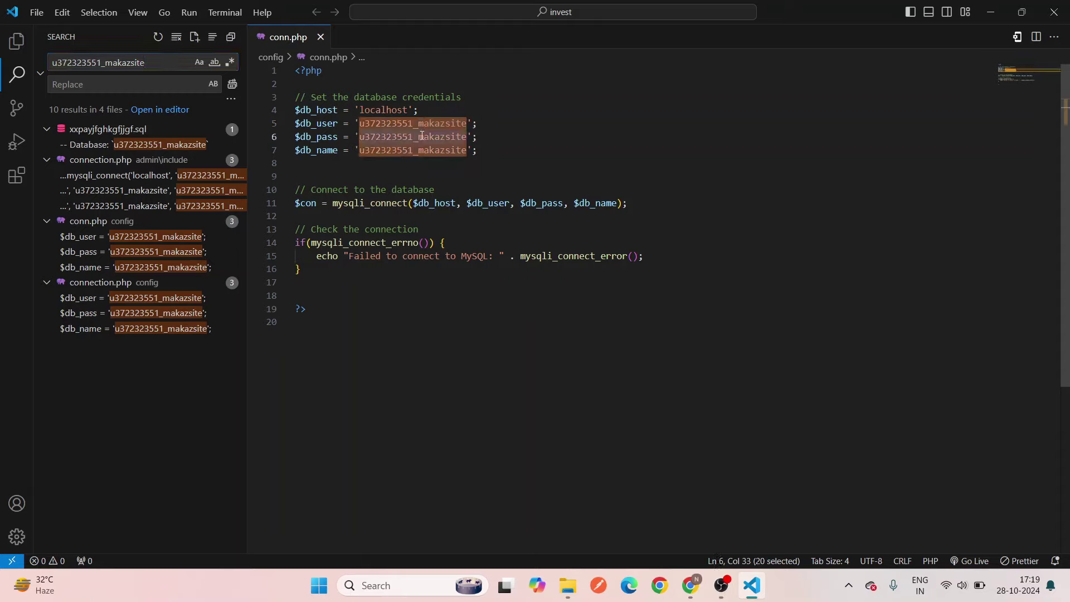
key(super+v)
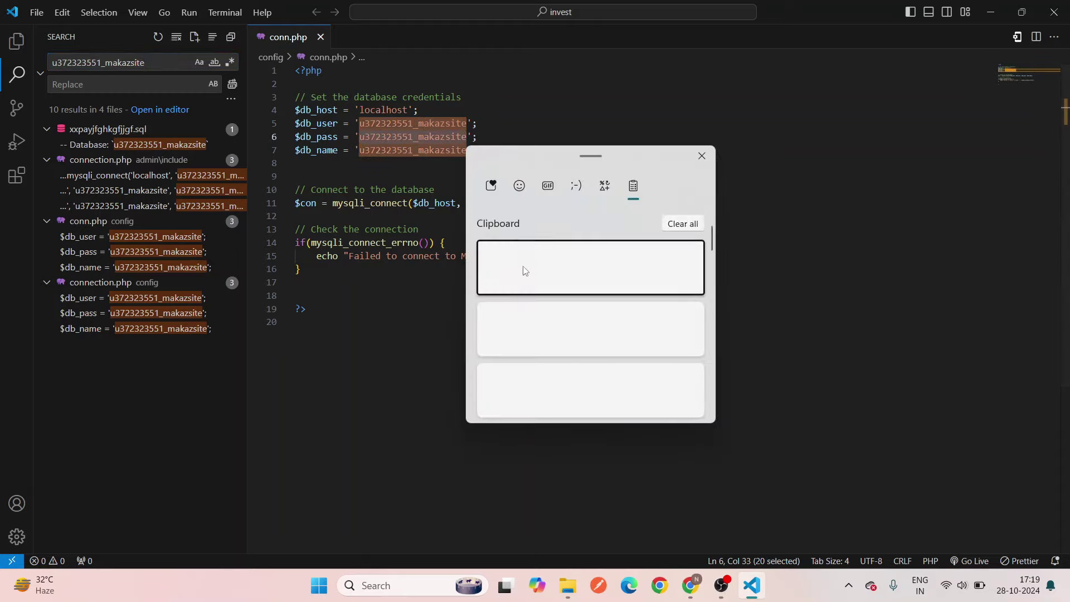
scroll(543, 301, down, 1)
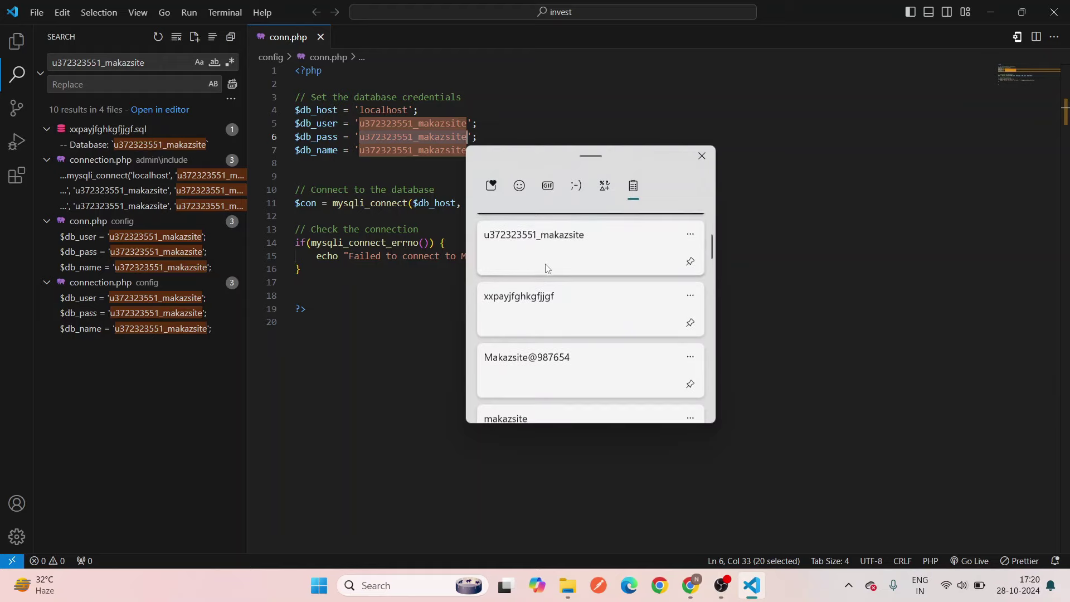
click(553, 355)
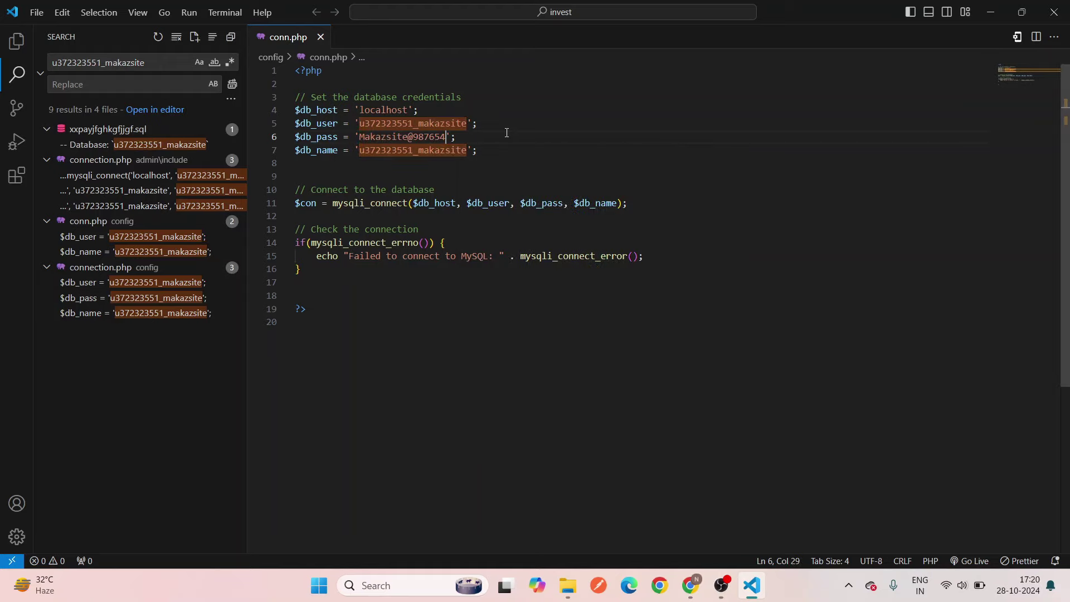
click(553, 128)
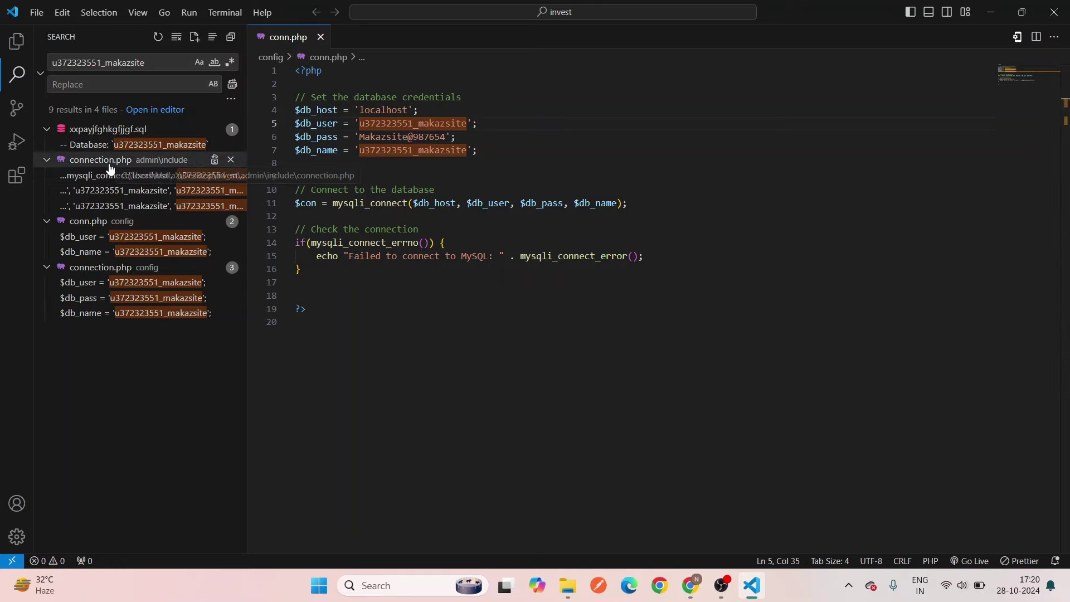
Step: Replace the repeated username in admin/include/connection.php with the hosted database password
click(128, 180)
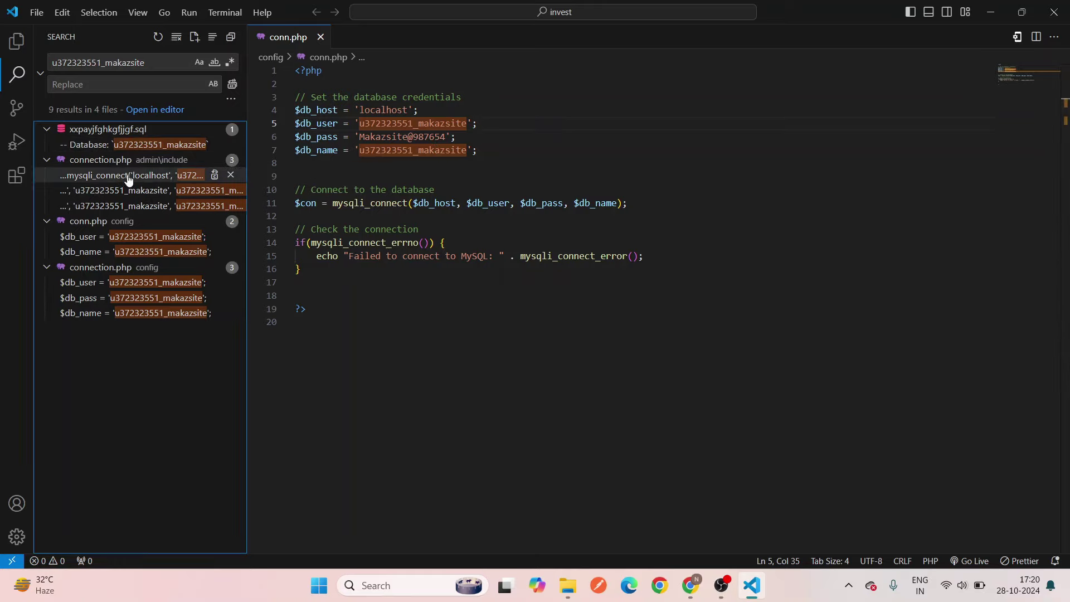
click(346, 163)
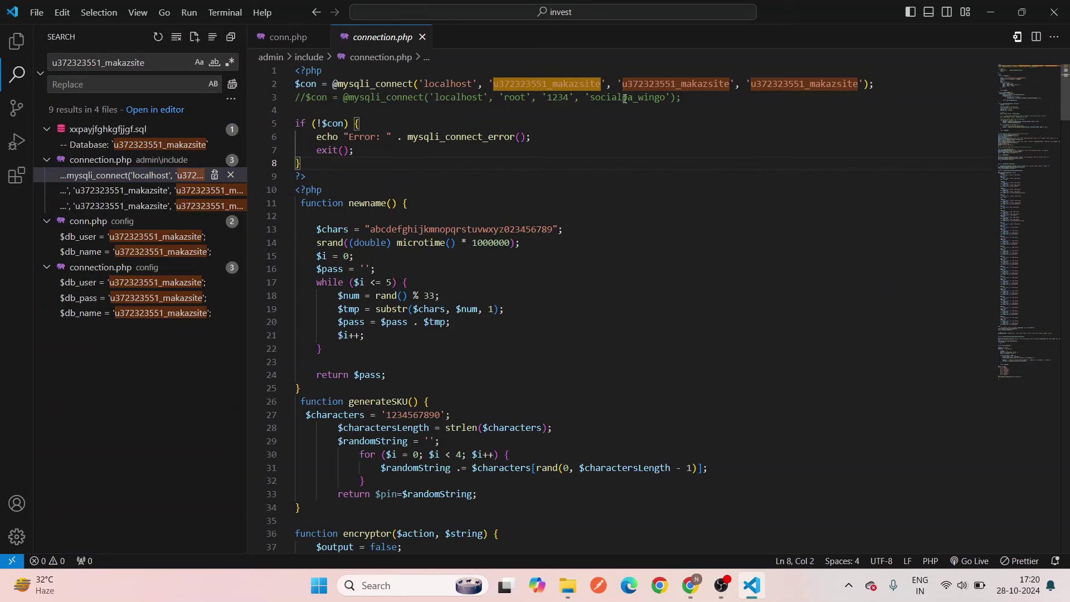
double_click(661, 87)
key(super+v)
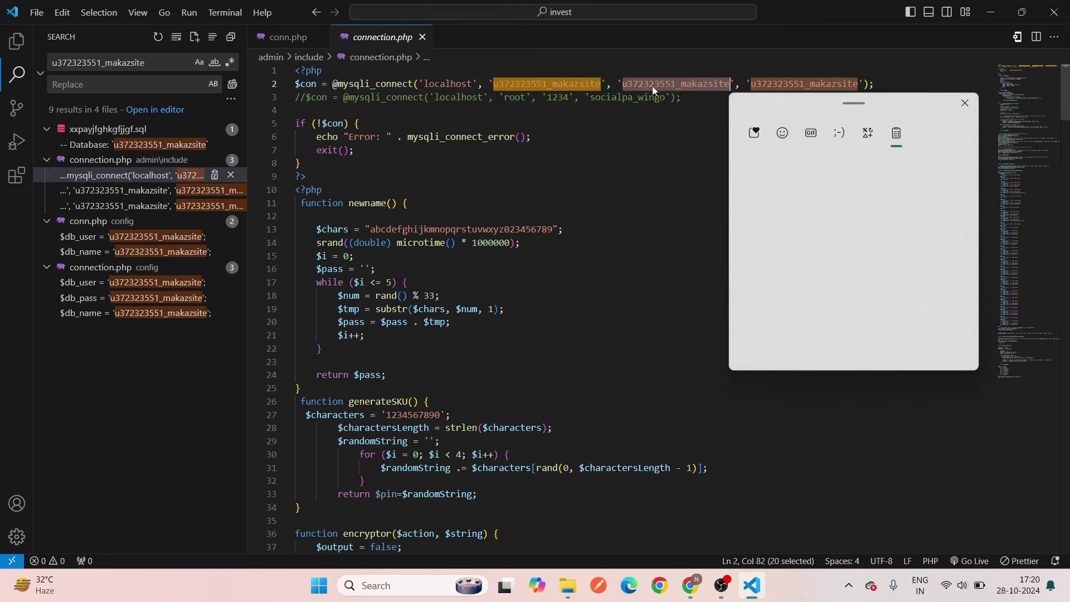
scroll(828, 248, down, 3)
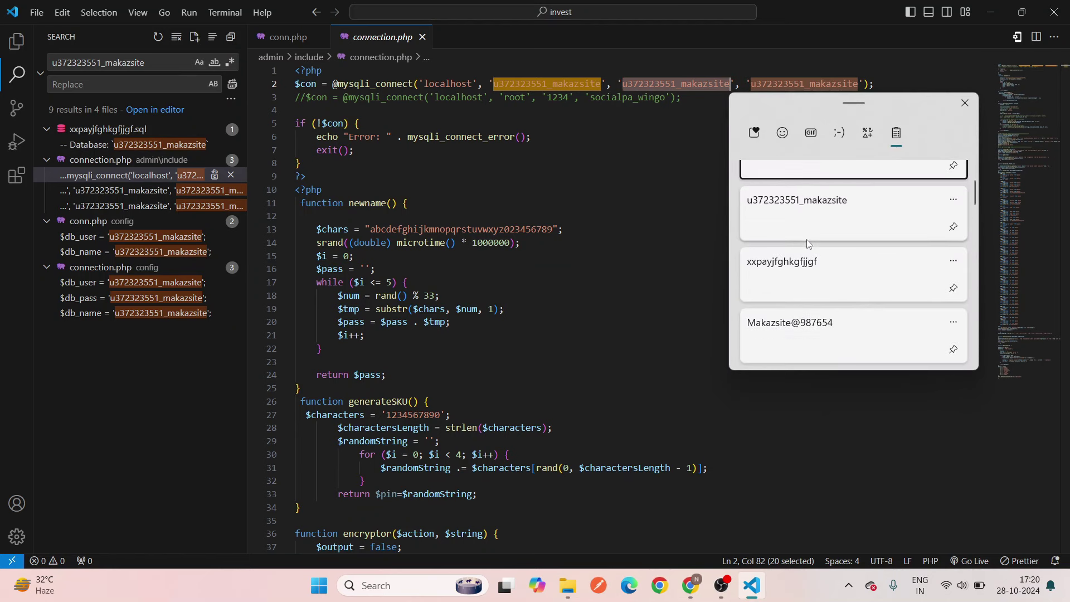
click(797, 318)
Step: Set $db_pass in the config connection.php to the hosted database password
click(140, 267)
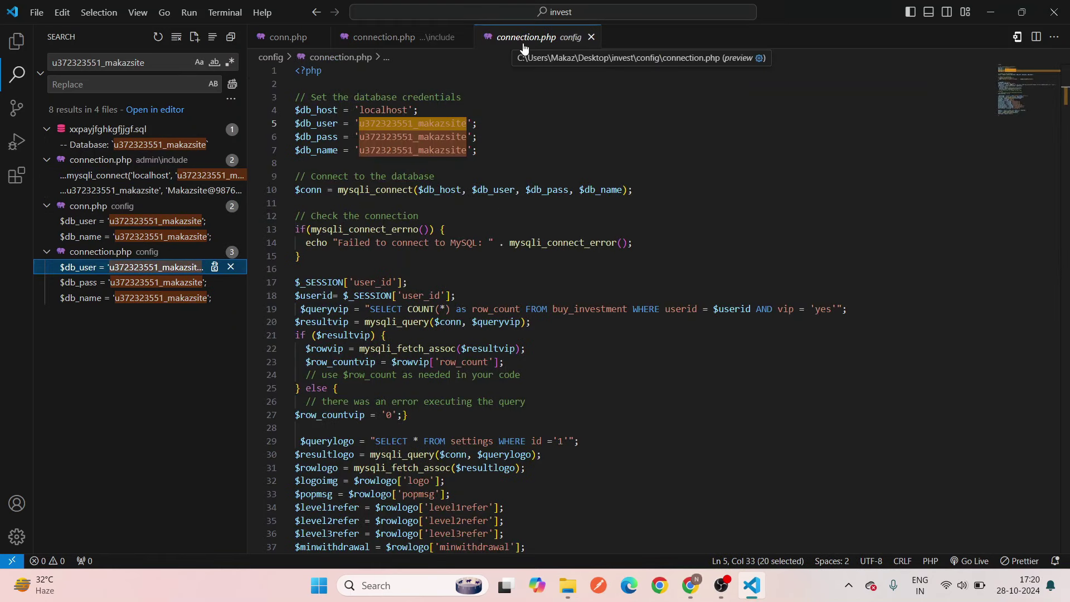
double_click(505, 38)
scroll(386, 314, down, 1)
scroll(426, 269, up, 1)
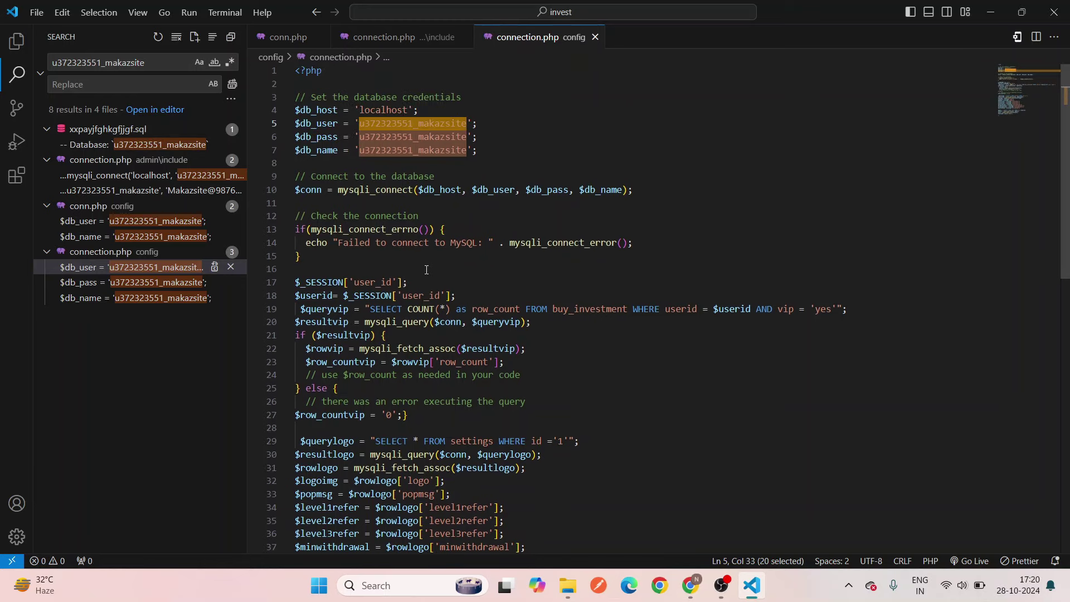
double_click(401, 134)
key(super+v)
click(591, 262)
click(635, 145)
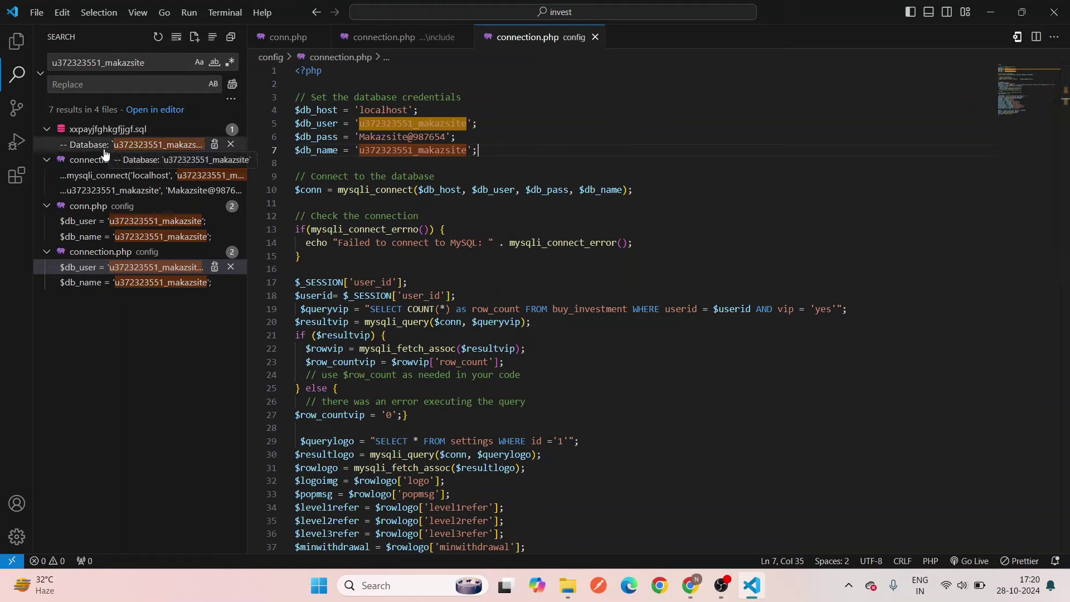
Step: Check the credentials in both connection.php files and conn.php, then close VS Code
click(156, 175)
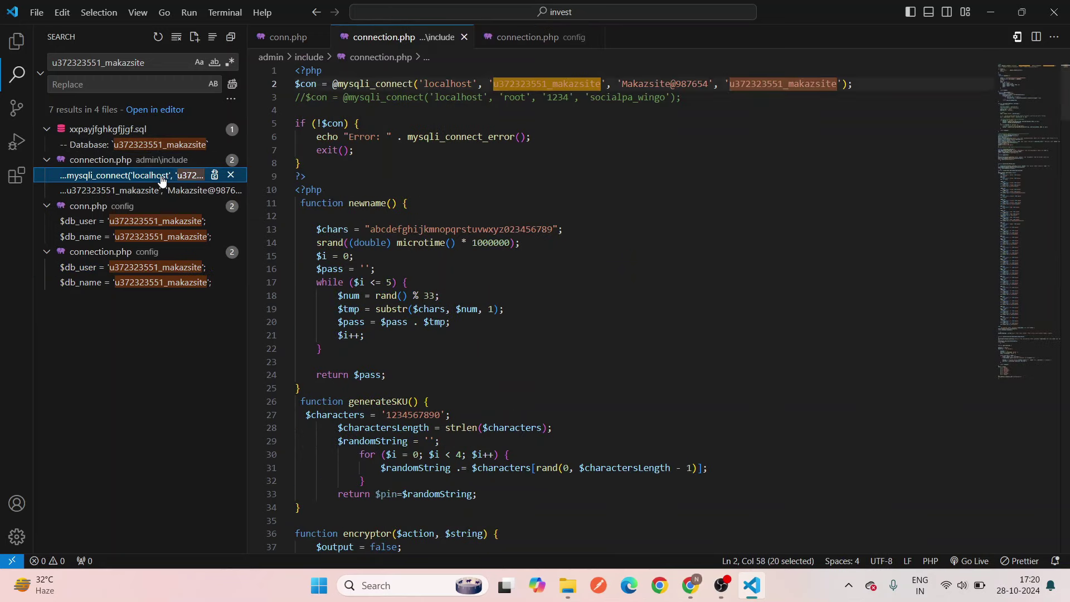
scroll(566, 176, down, 20)
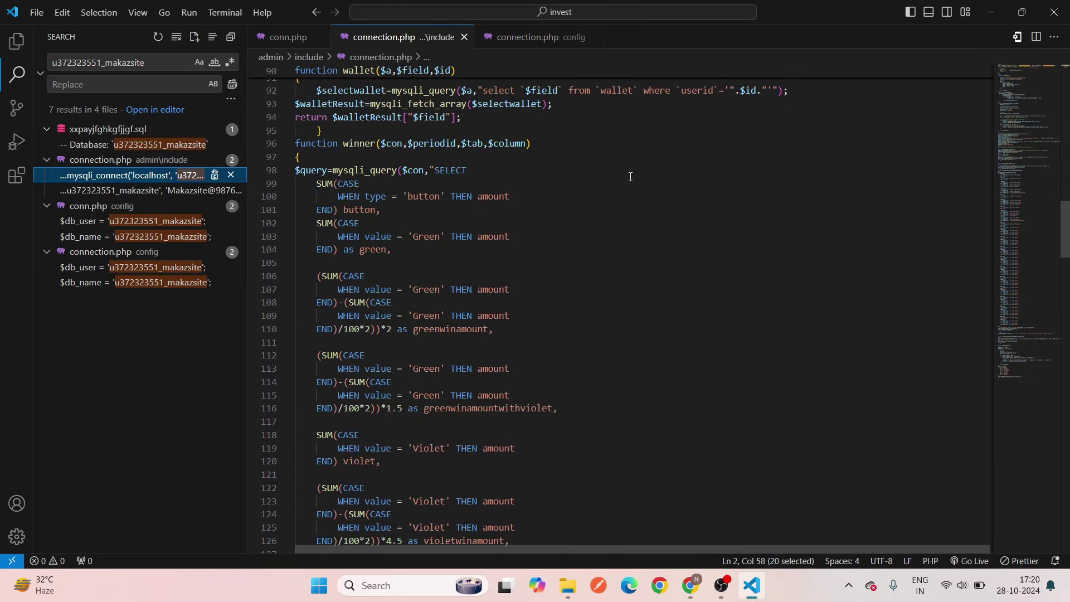
click(134, 222)
scroll(649, 241, down, 3)
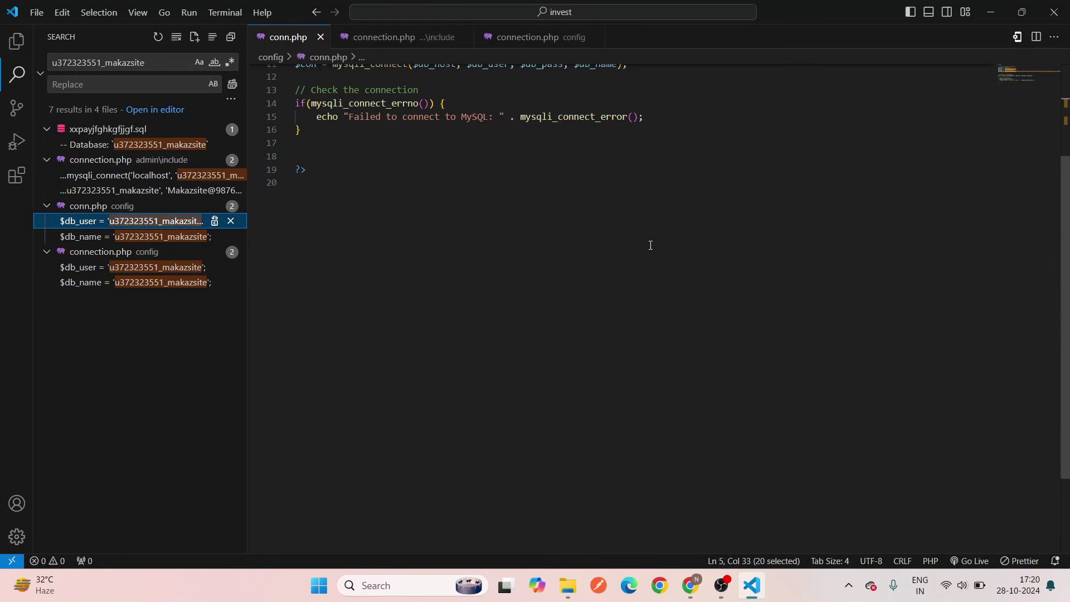
click(135, 282)
click(726, 277)
scroll(726, 275, down, 10)
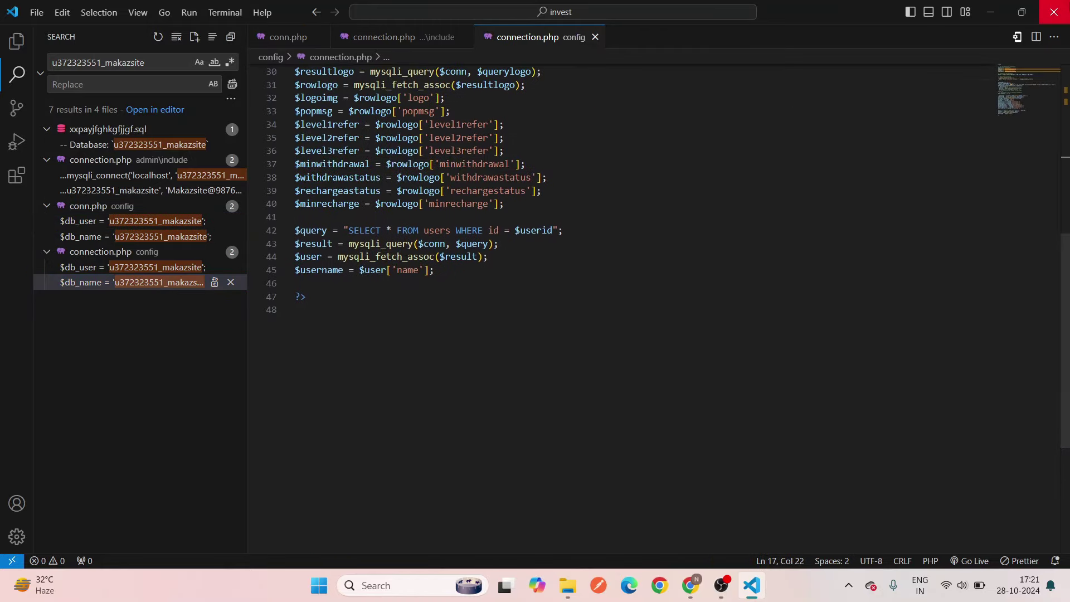
click(1054, 12)
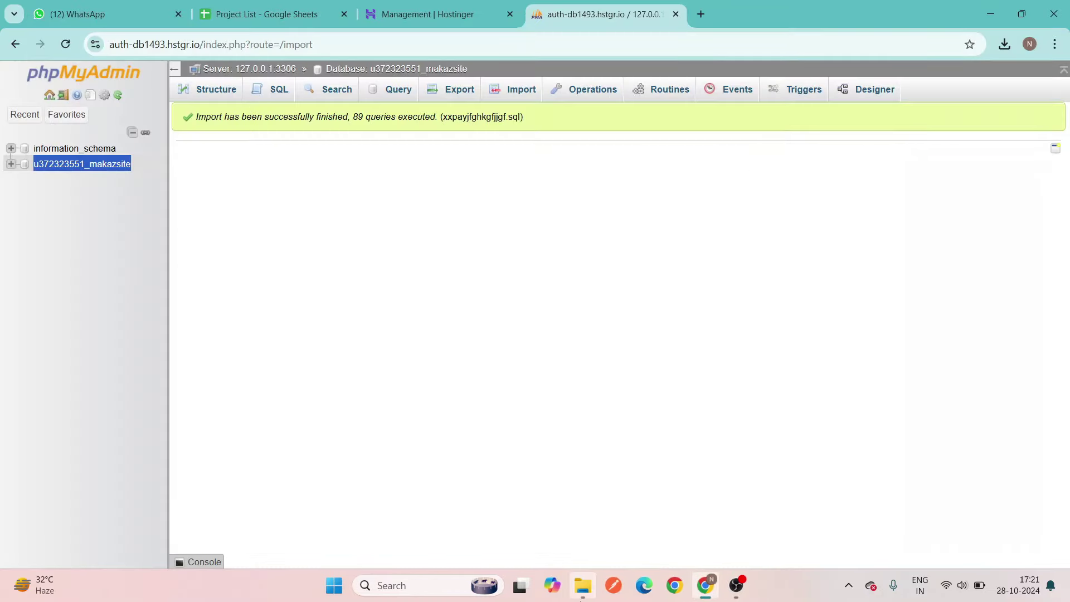
Step: Select all invest folder items except xxpay.zip, xxpay.apk and the SQL dump
click(582, 582)
scroll(258, 216, up, 4)
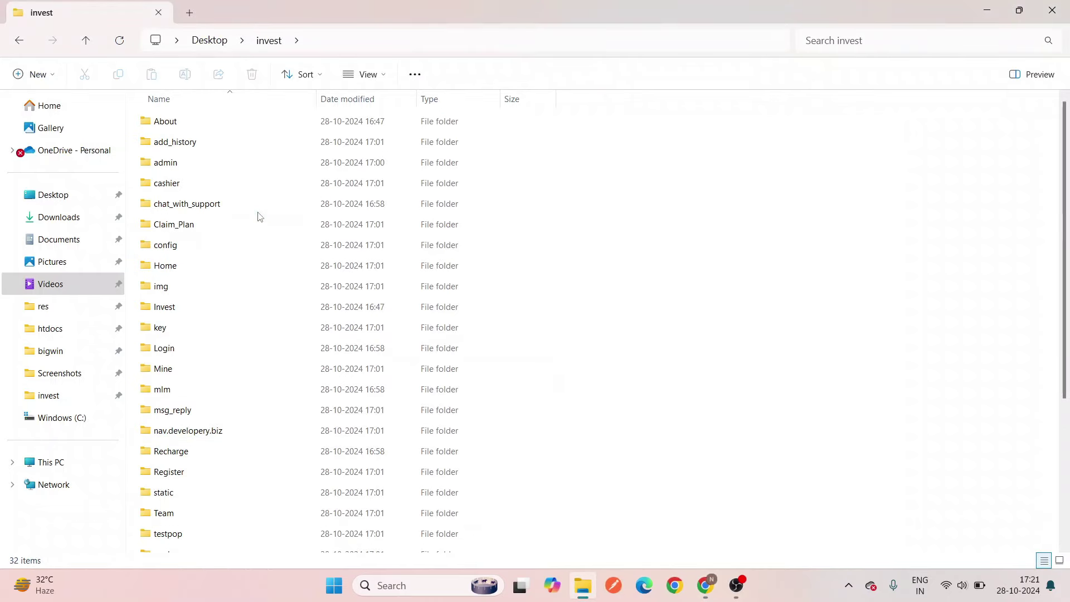
key(ctrl+a)
scroll(273, 220, down, 4)
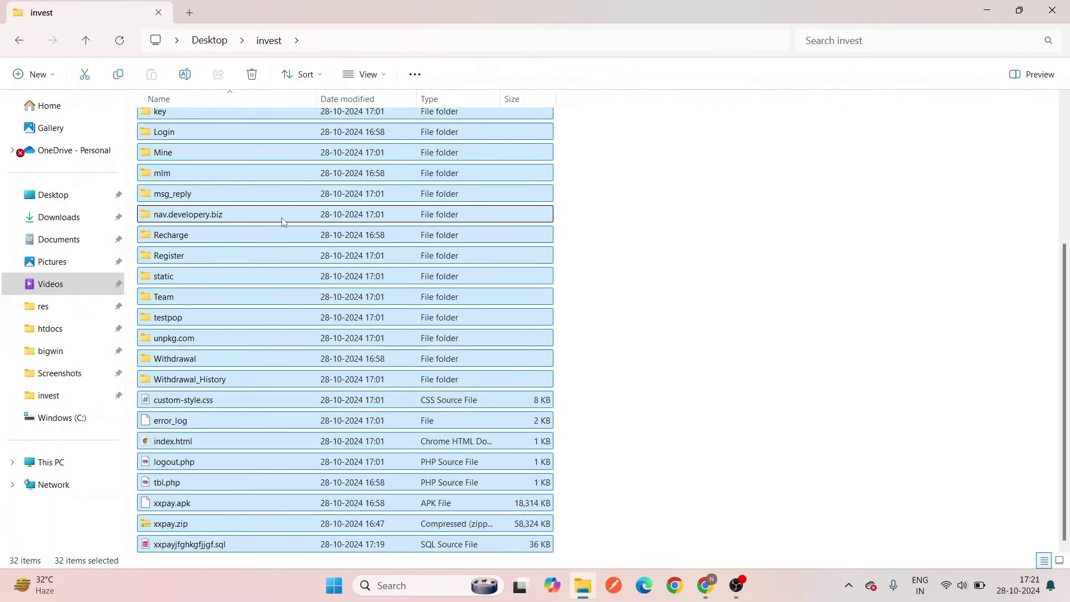
ctrl+click(179, 530)
ctrl+click(215, 505)
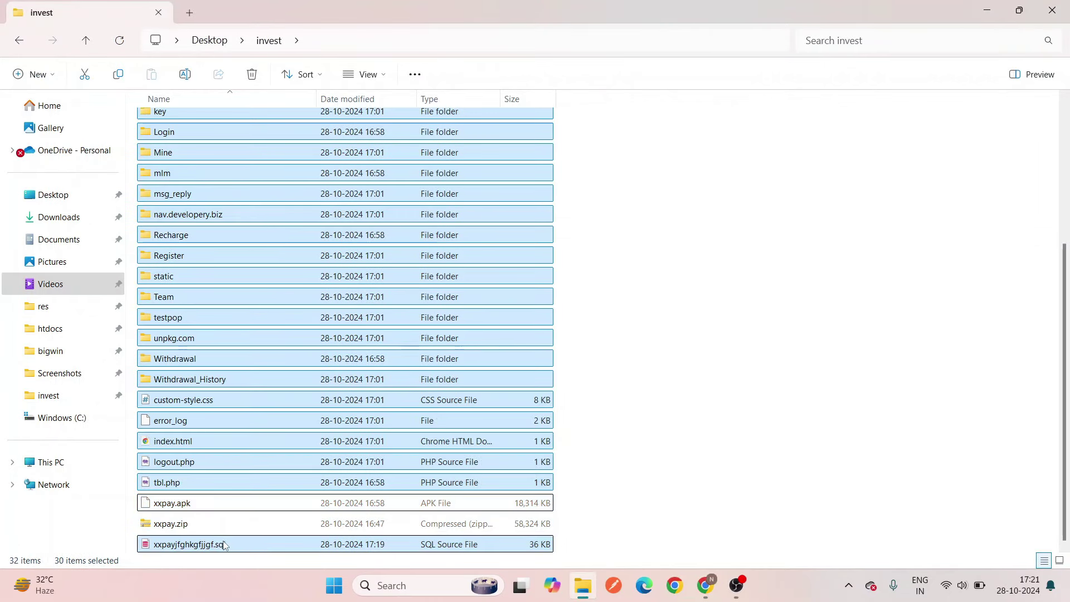
ctrl+click(224, 544)
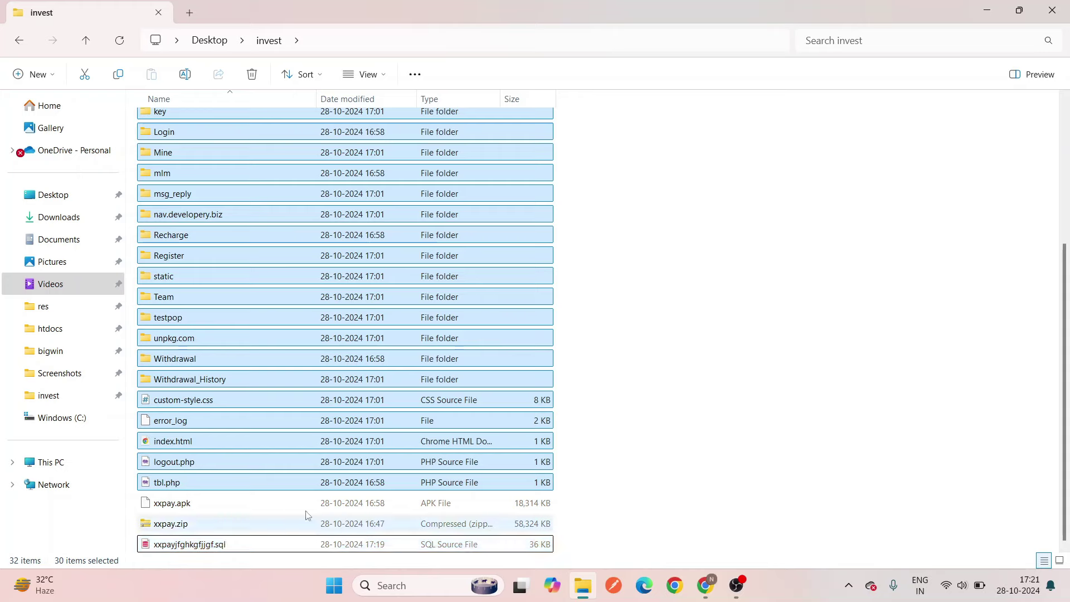
Step: Compress the selection into investtttt.zip and return to the Hostinger databases page
right_click(400, 134)
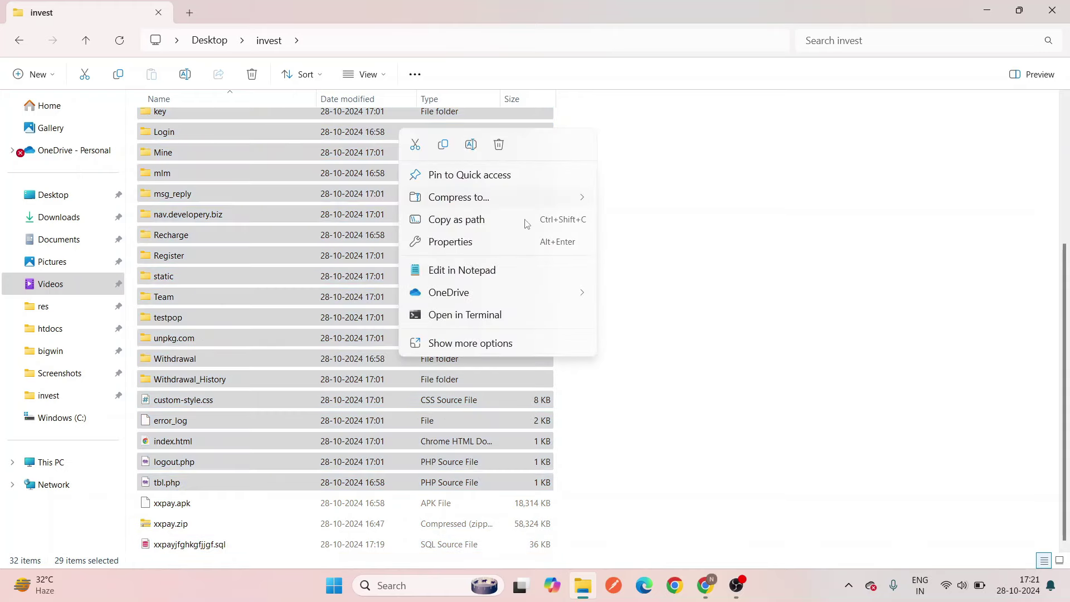
mouse_move(493, 295)
mouse_move(493, 201)
click(613, 197)
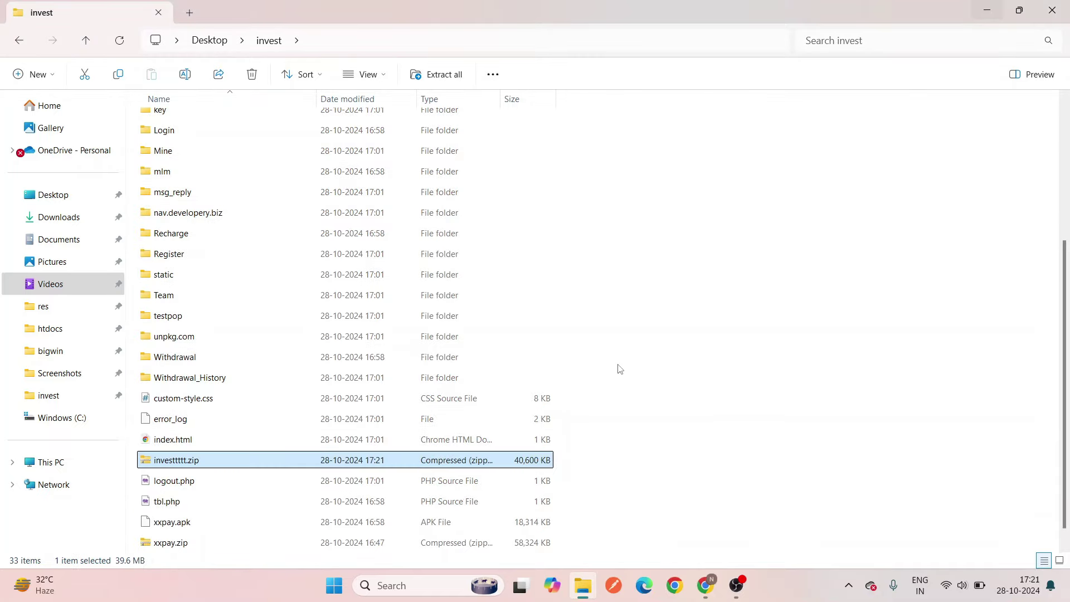
click(985, 9)
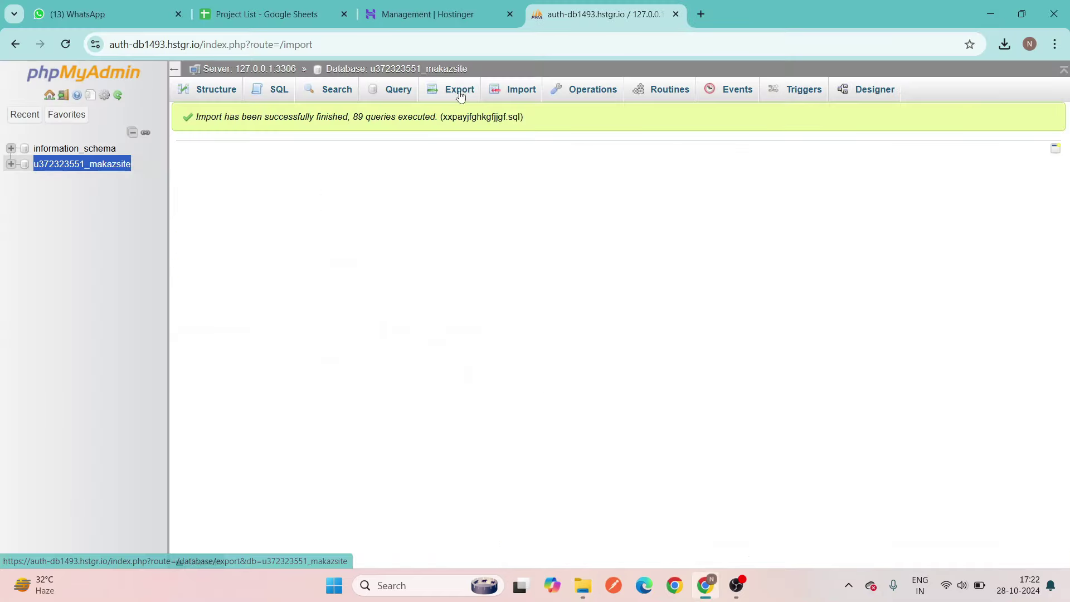
click(429, 14)
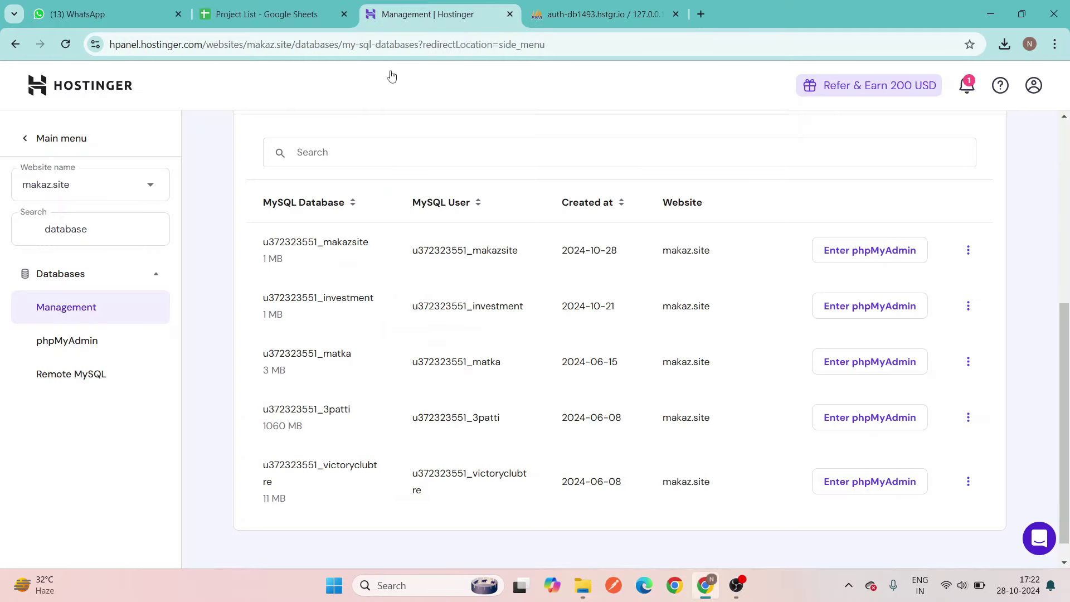
Step: Clear the sidebar search and open makaz.site's empty public_html folder in the File manager
double_click(81, 218)
key(BackSpace)
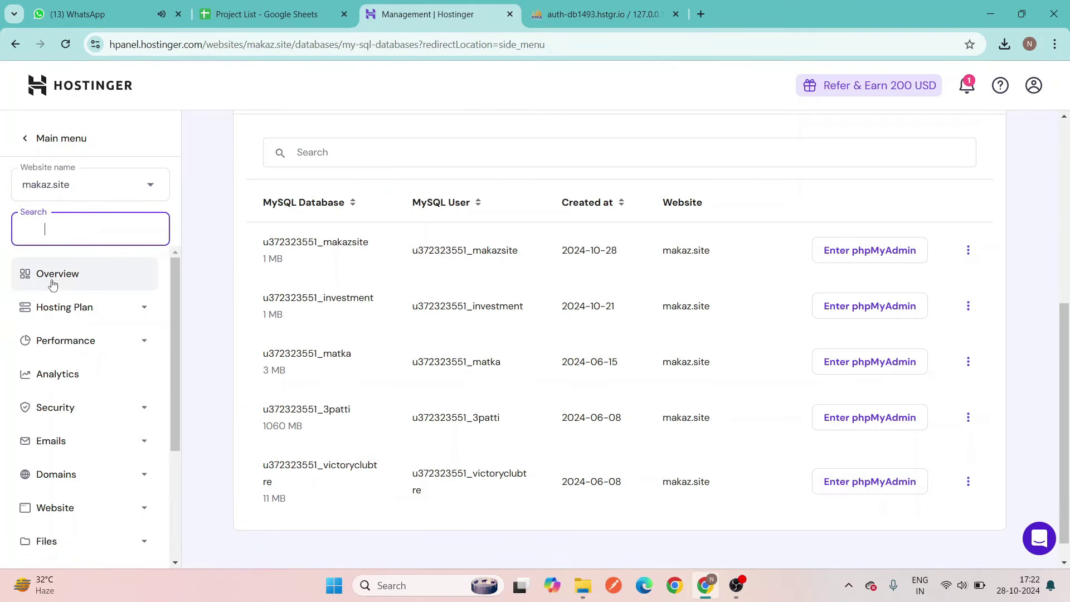
click(53, 285)
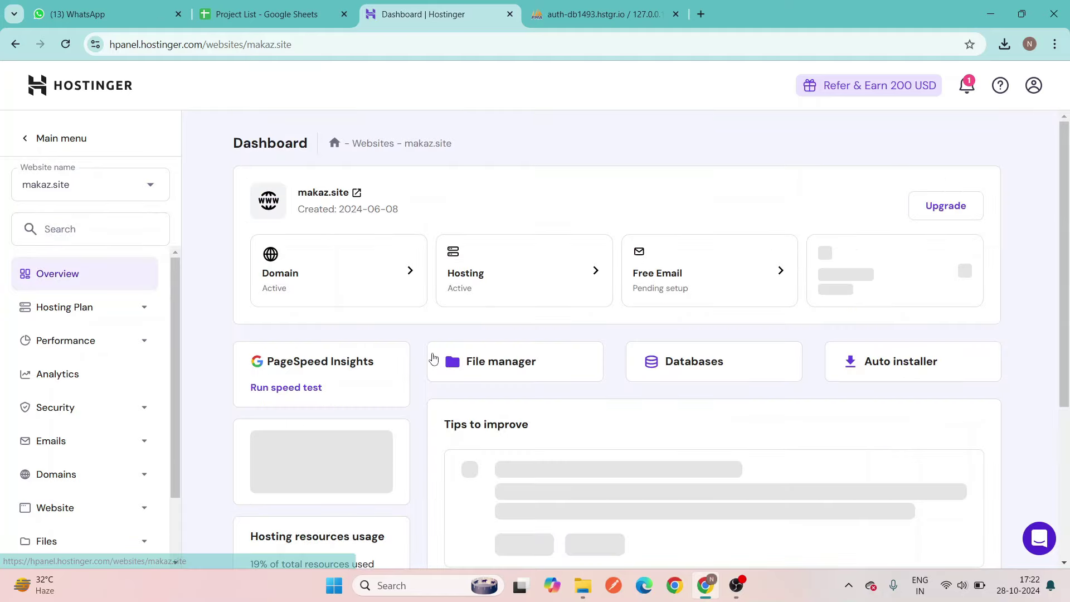
click(498, 371)
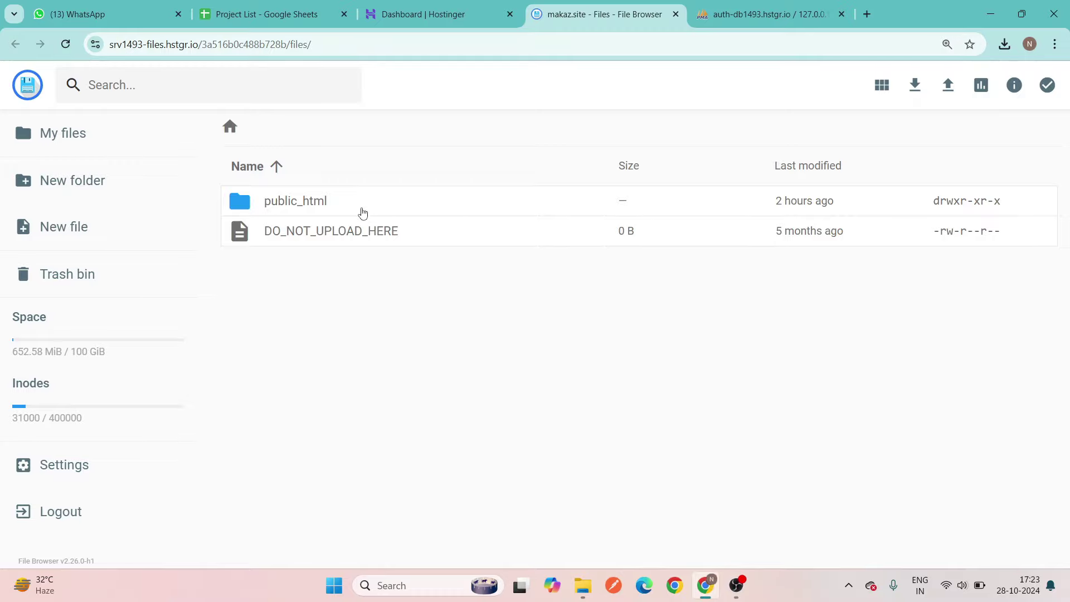
double_click(362, 213)
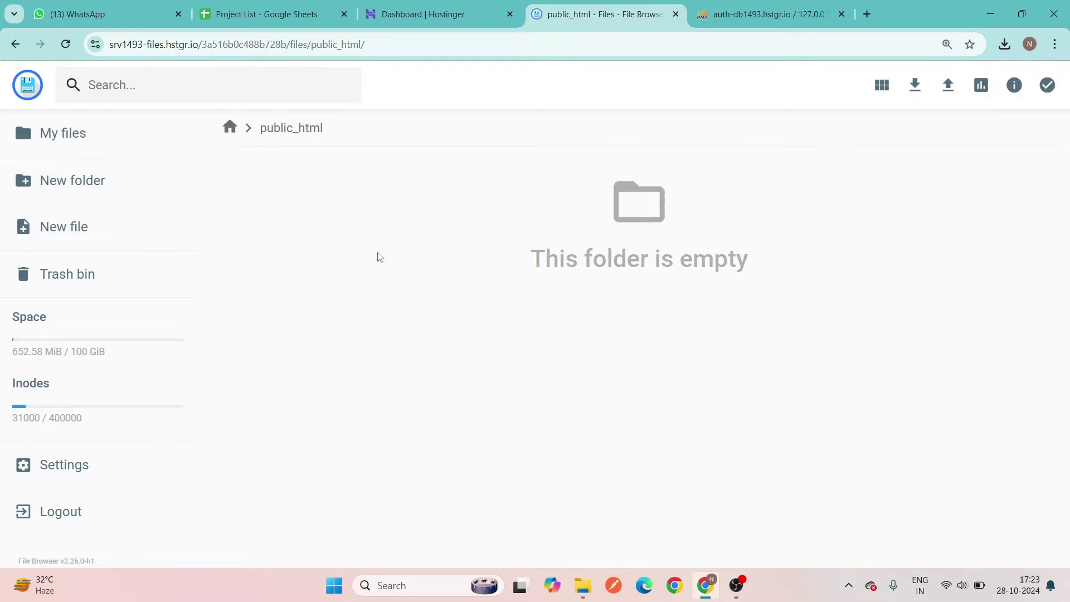
Step: Select investtttt.zip from the local invest folder as the file to upload into public_html
click(956, 89)
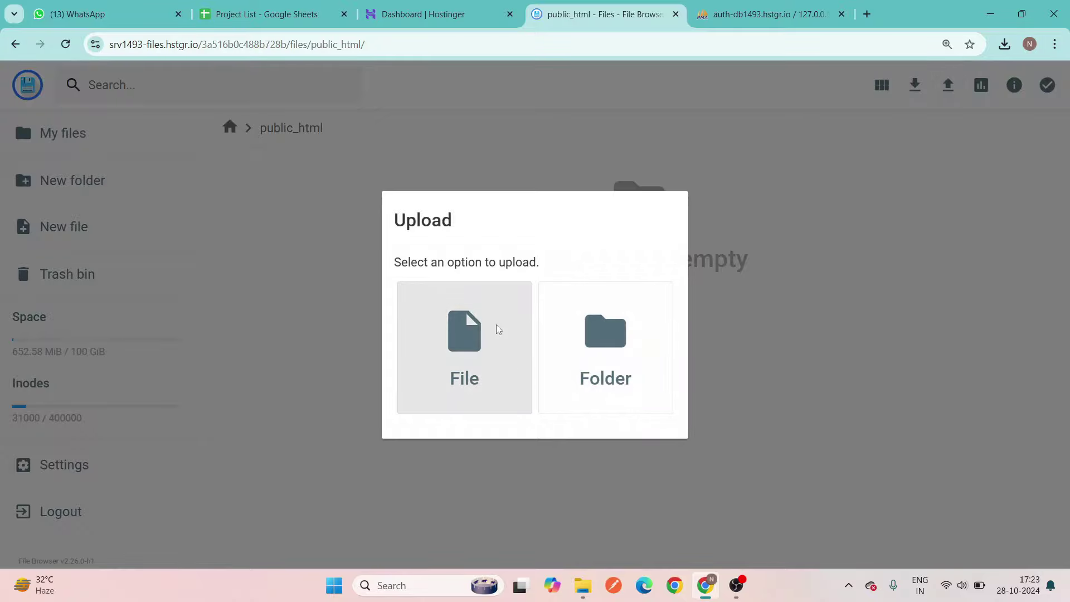
click(497, 329)
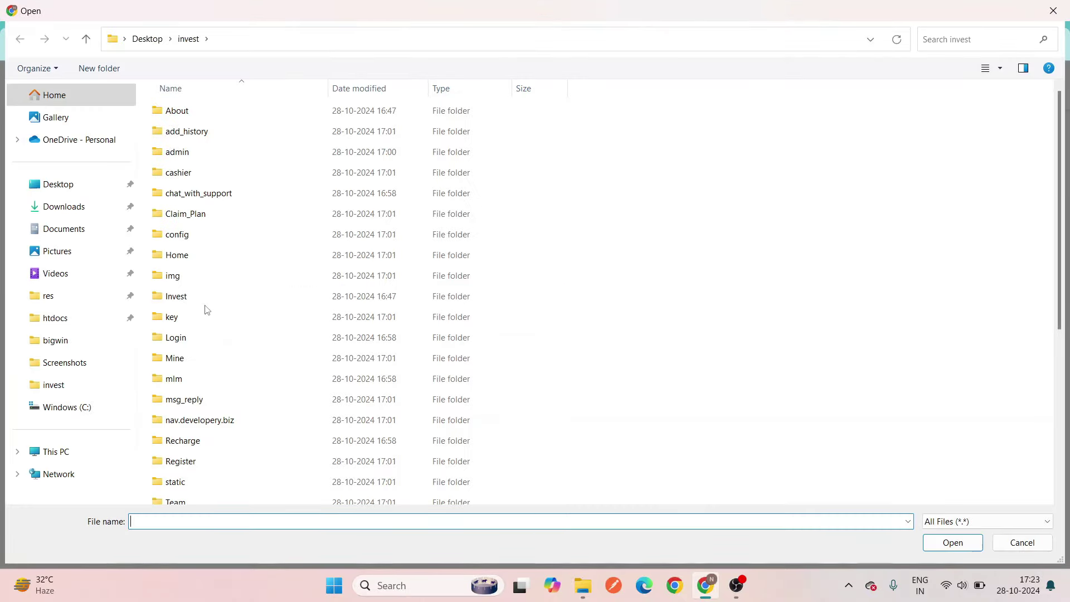
scroll(335, 471, down, 5)
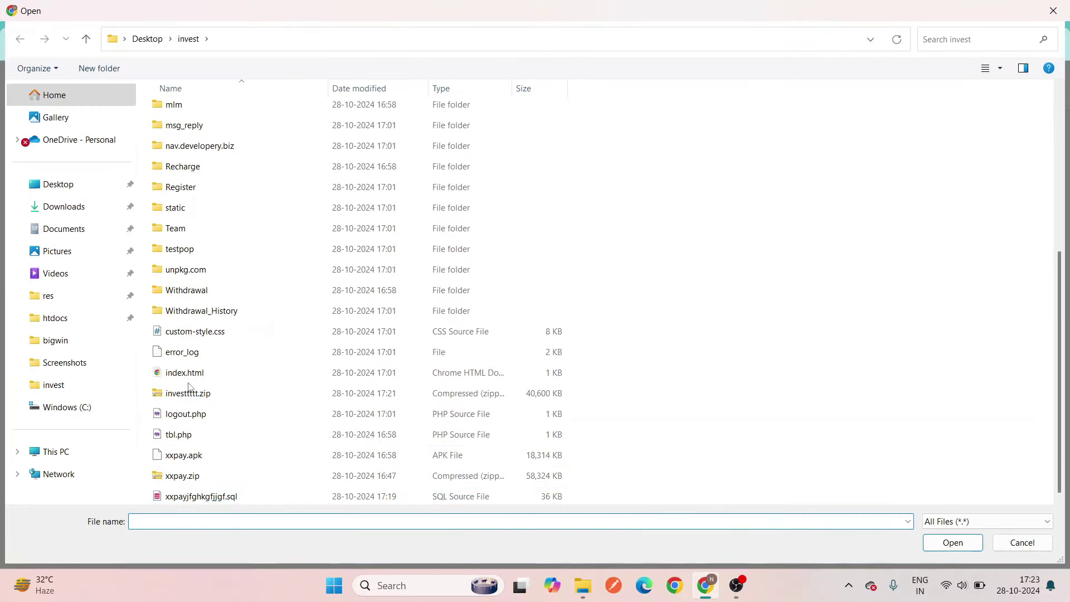
click(188, 393)
click(952, 542)
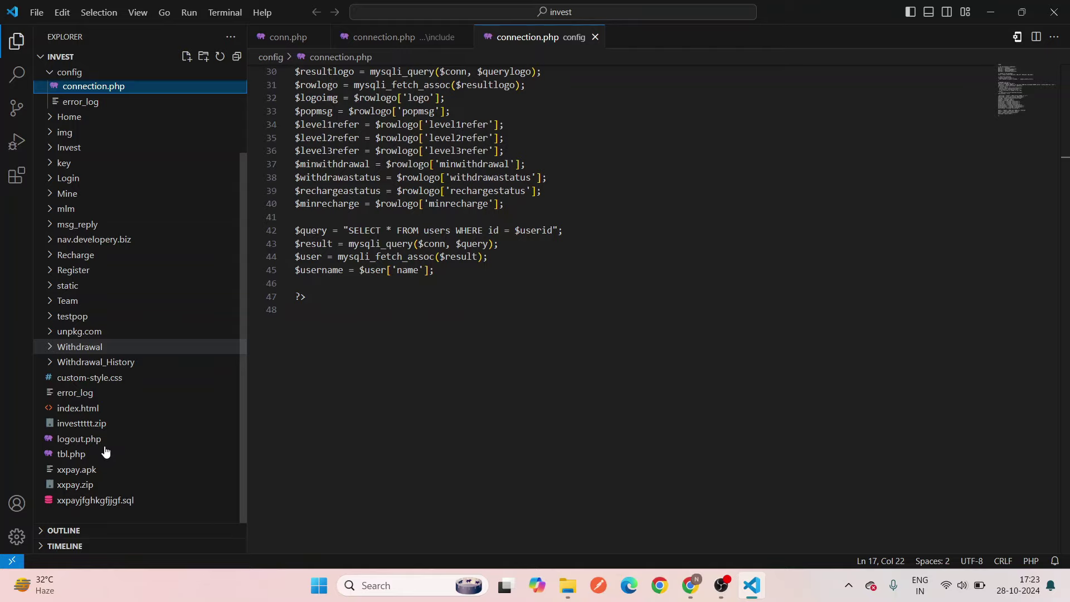
Step: In index.html, change the meta refresh redirect domain from xxpay.tech to makaz.site
click(78, 407)
drag(568, 84, 623, 84)
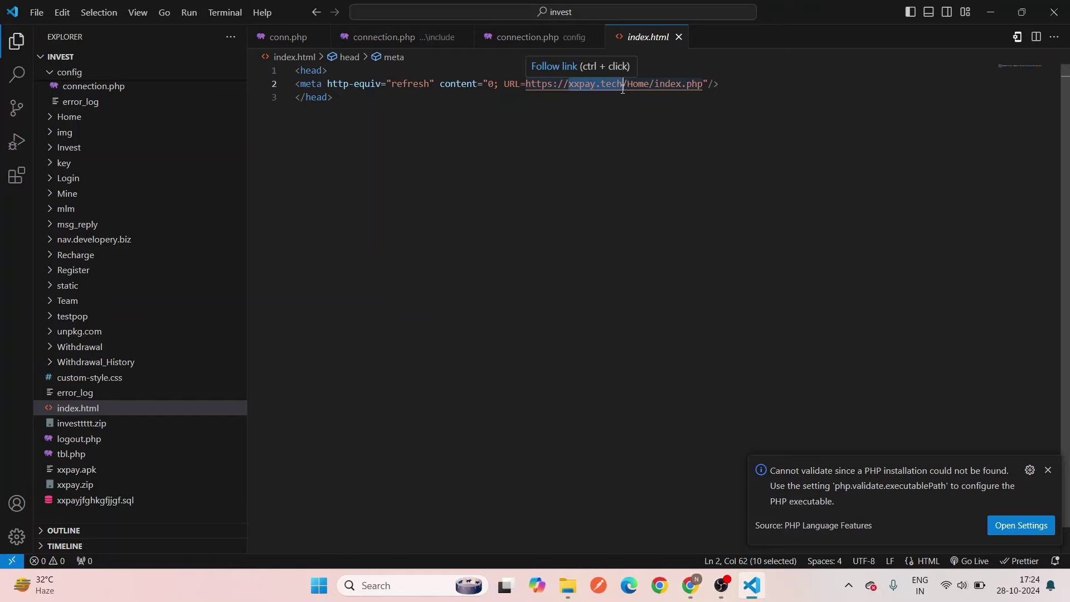
text(makaz.site)
click(618, 179)
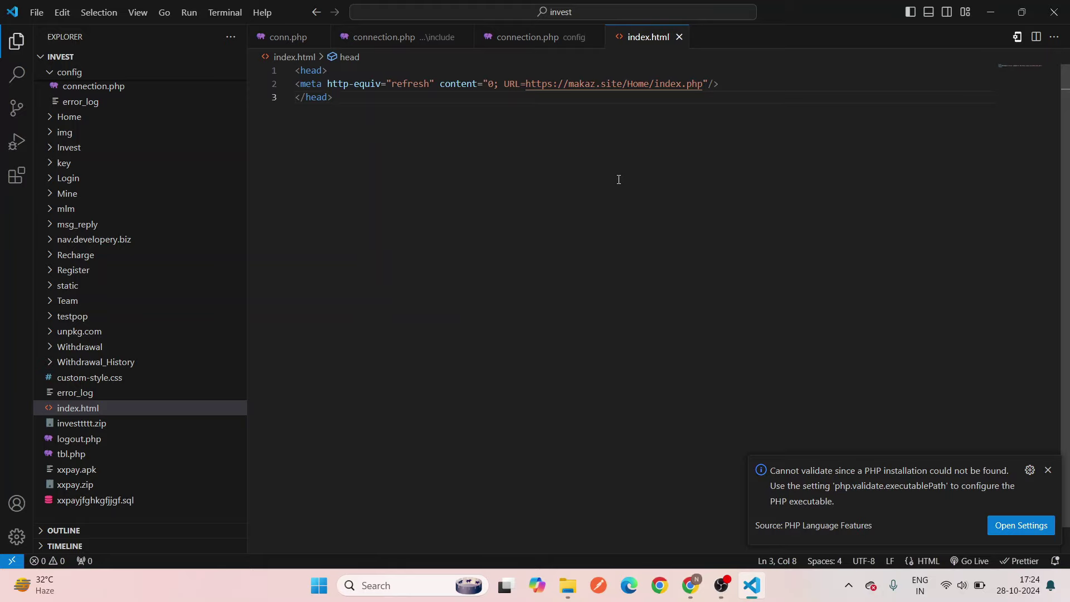
key(alt+Tab)
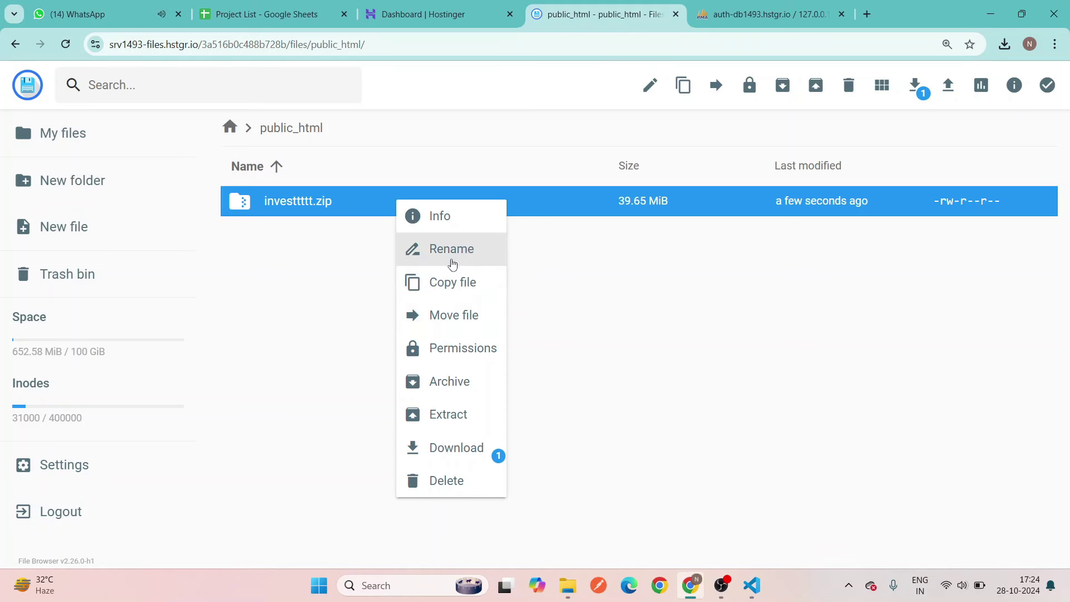
Step: Extract investtttt.zip into a new folder named tt
click(457, 415)
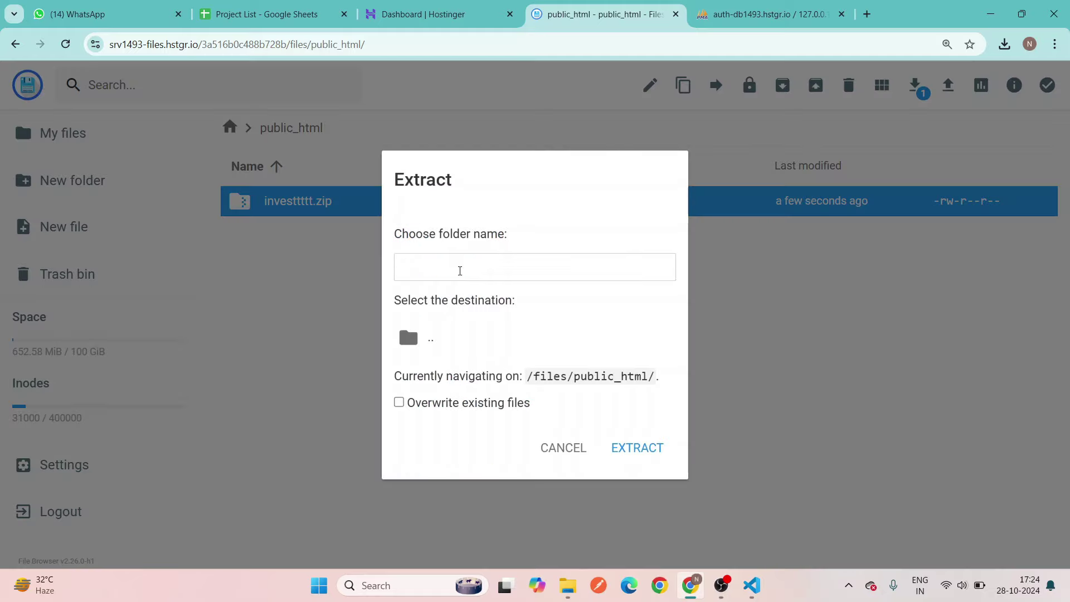
text(tt)
key(Return)
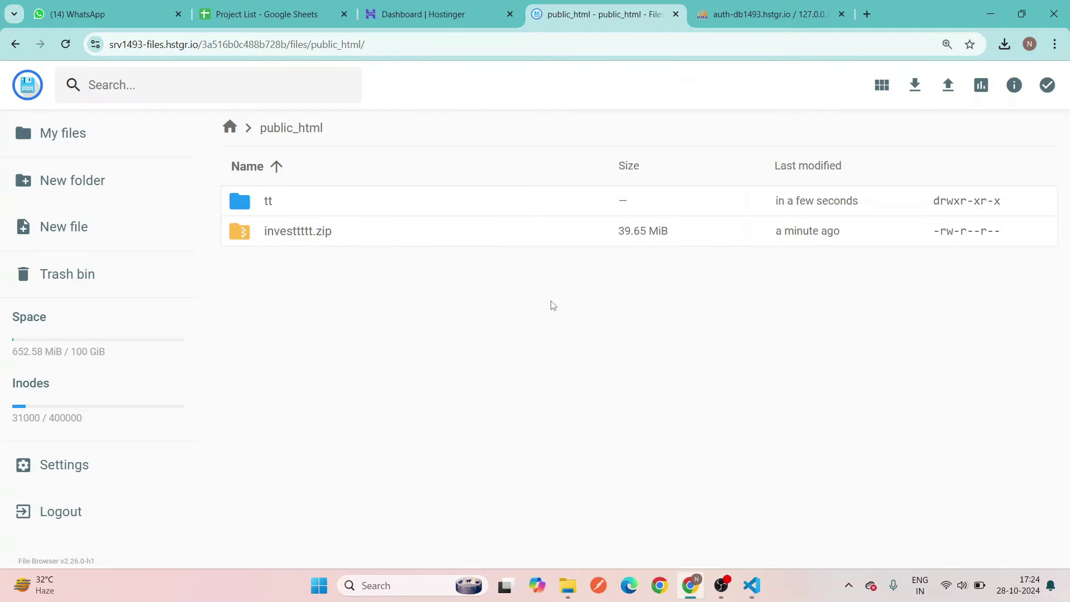
Step: Move all of tt's extracted contents up into public_html and open index.html
double_click(479, 202)
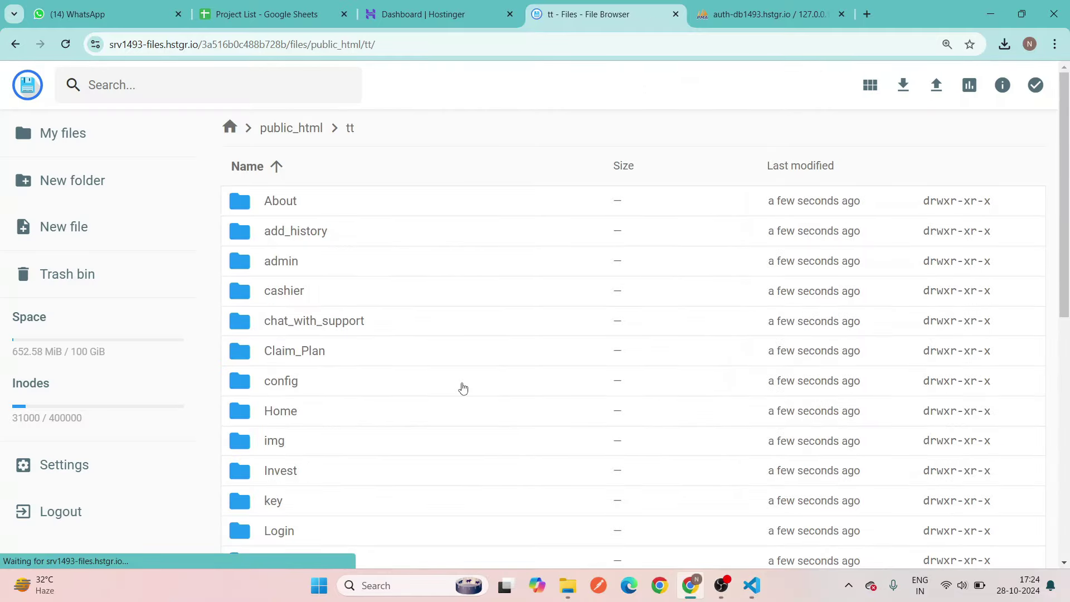
key(ctrl+a)
click(770, 85)
click(513, 178)
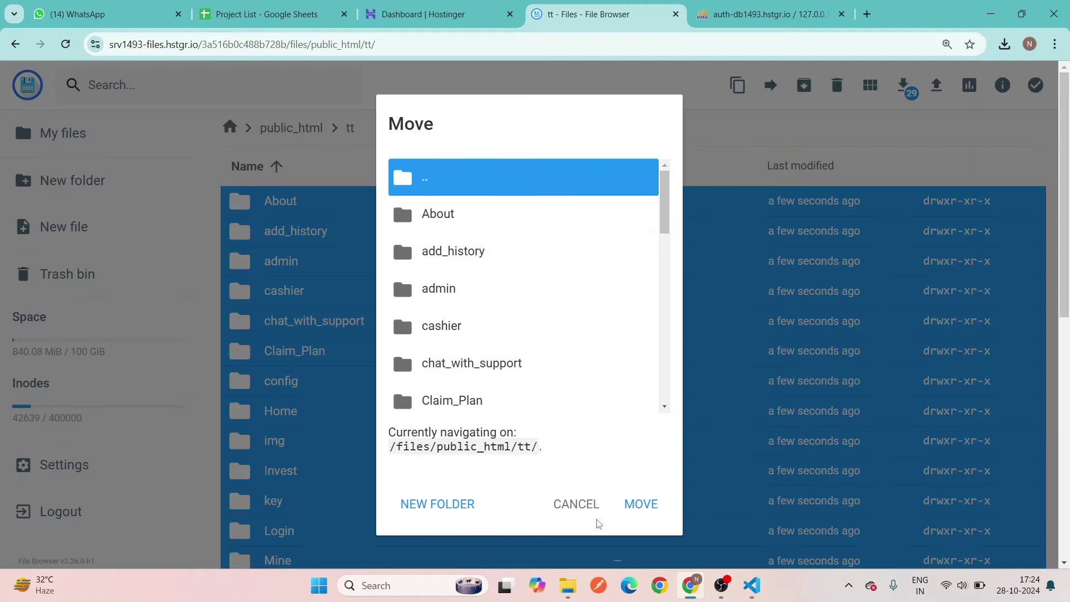
click(641, 504)
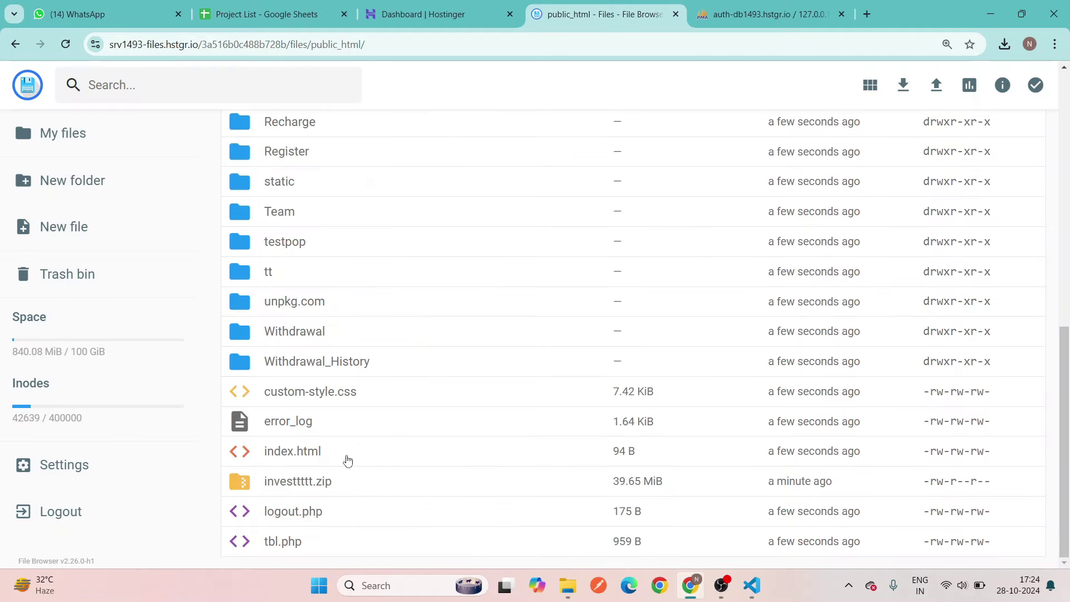
double_click(347, 460)
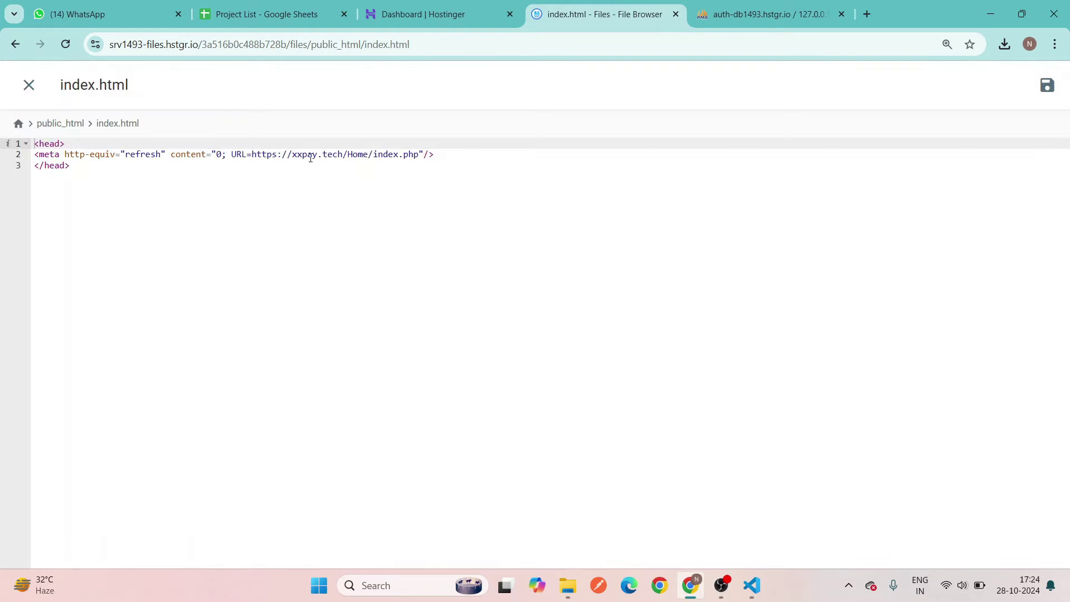
Step: Replace xxpay.tech with makaz.site in the server index.html redirect URL and save the file
double_click(310, 156)
key(Delete)
key(Delete)
key(Delete)
key(Delete)
key(Delete)
key(Delete)
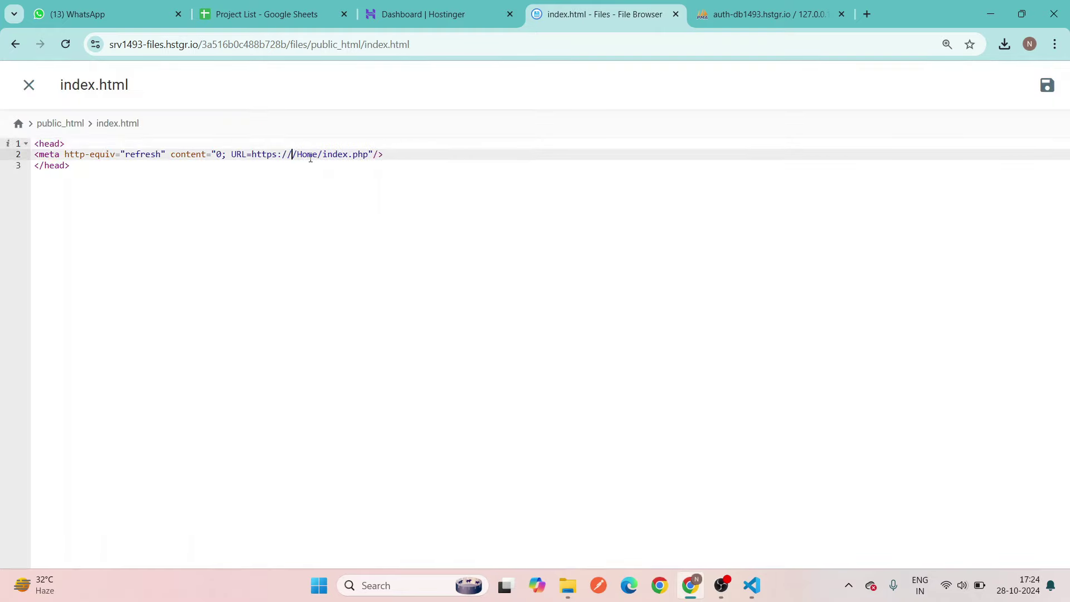
text(makaz.site)
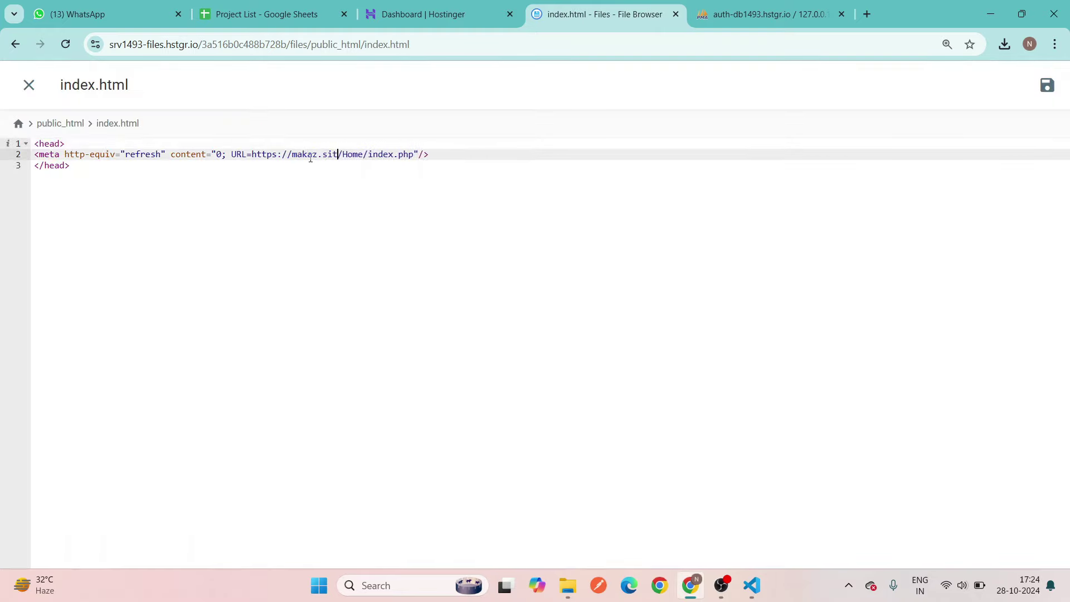
click(361, 249)
key(ctrl+s)
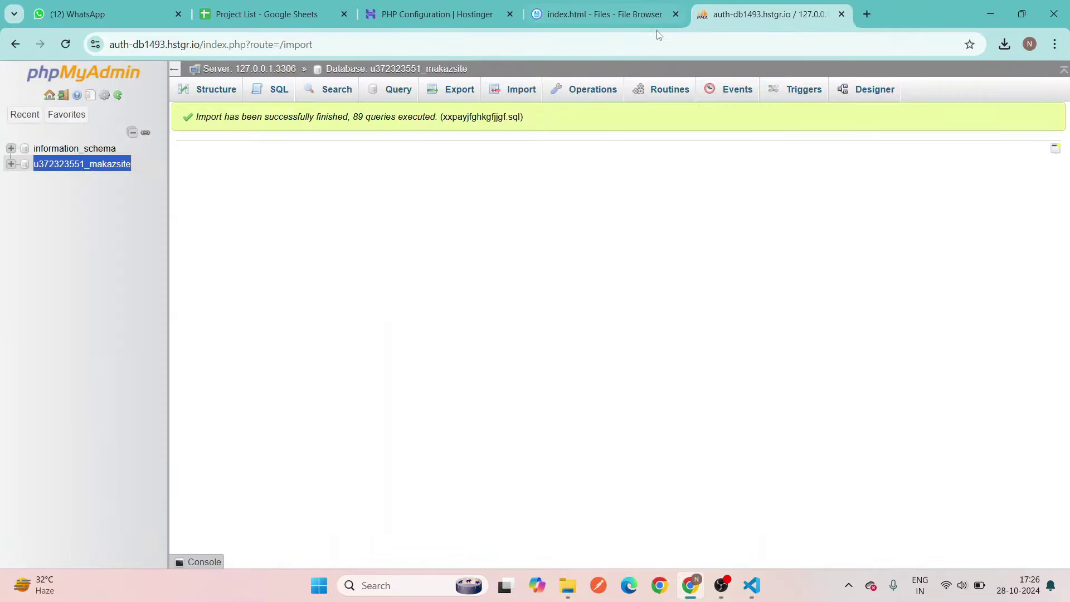
Step: Load the makaz.site website in a new browser tab
click(866, 14)
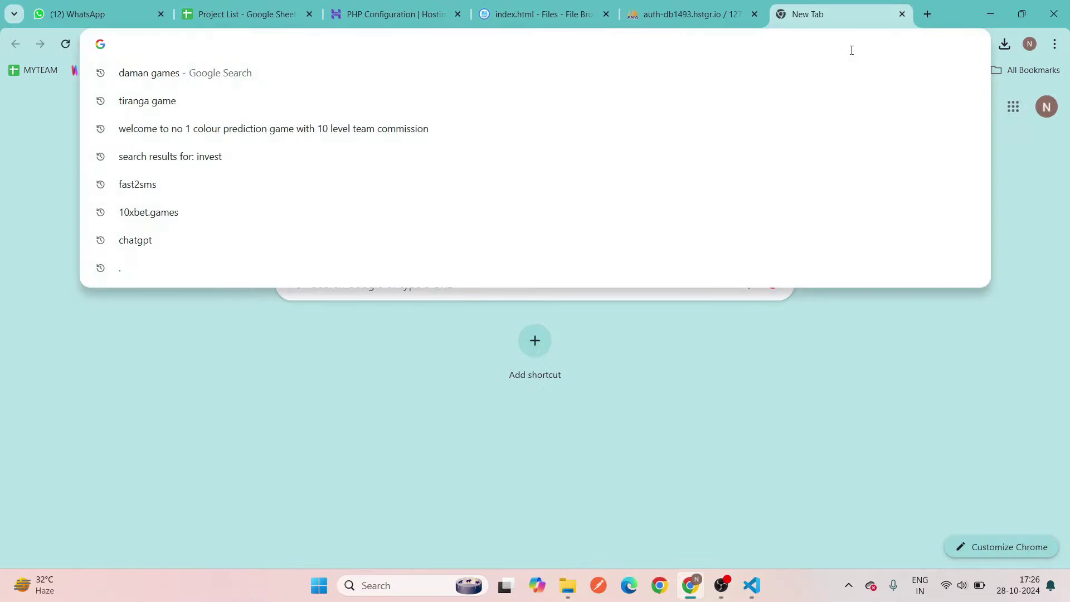
text(https://makaz.site/)
key(Return)
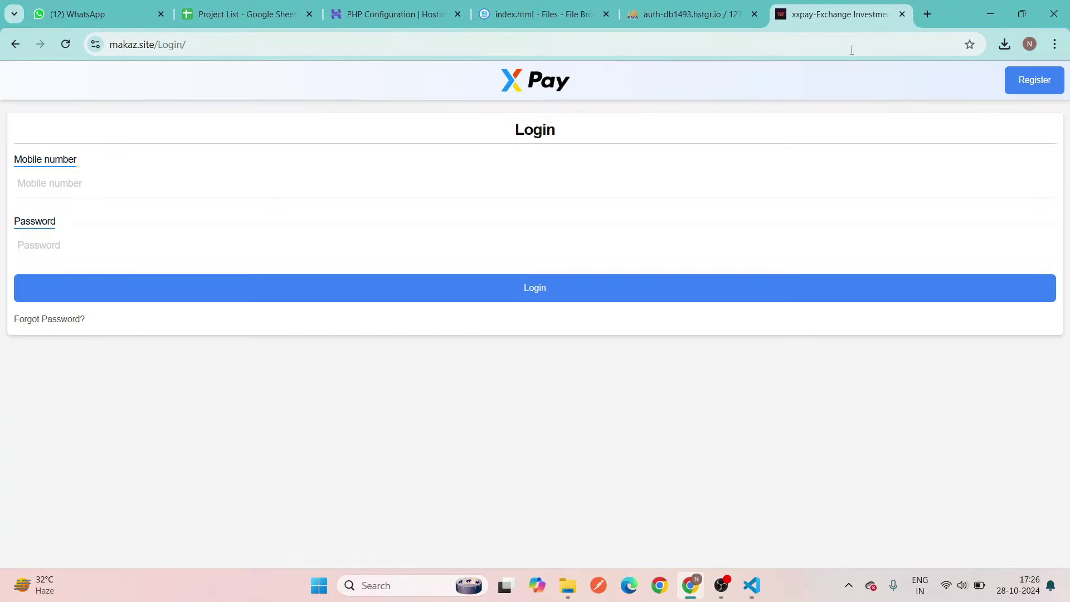
Step: Check the makazsite database's users table in phpMyAdmin, which lists 9 rows
click(710, 5)
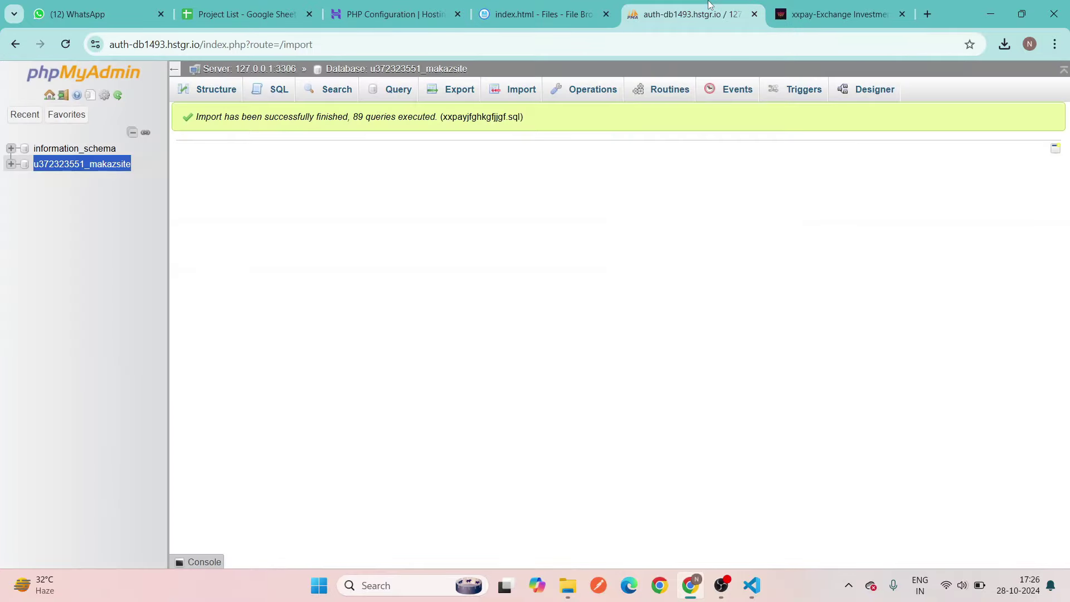
click(107, 165)
scroll(218, 310, down, 6)
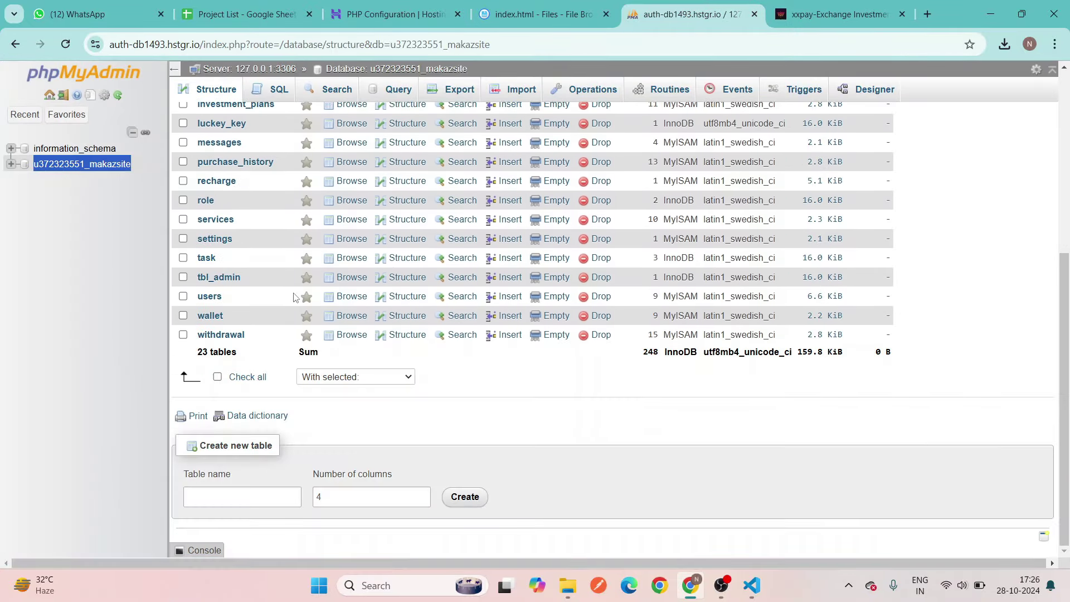
click(210, 297)
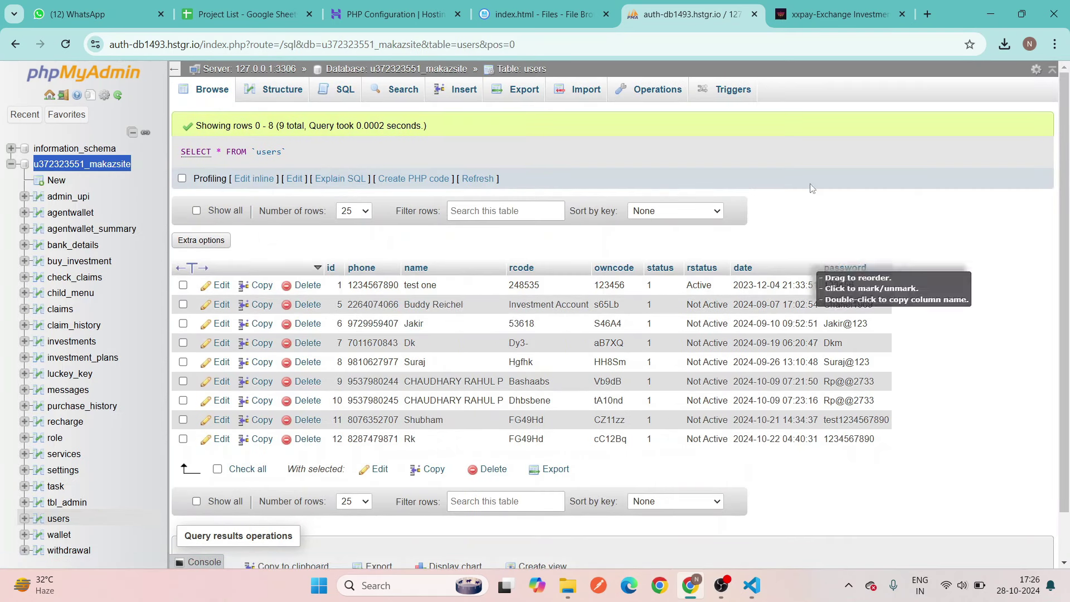
click(830, 14)
Step: Log in with the test account's mobile number and password, then dismiss the GOOD NEWS popup
click(175, 173)
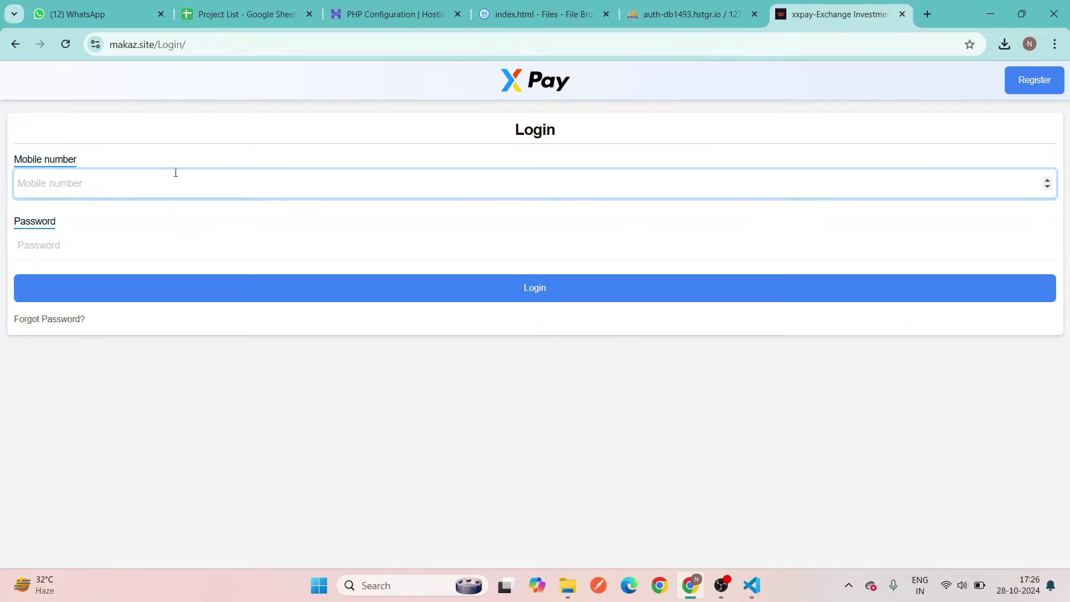
text(1234567890)
key(Tab)
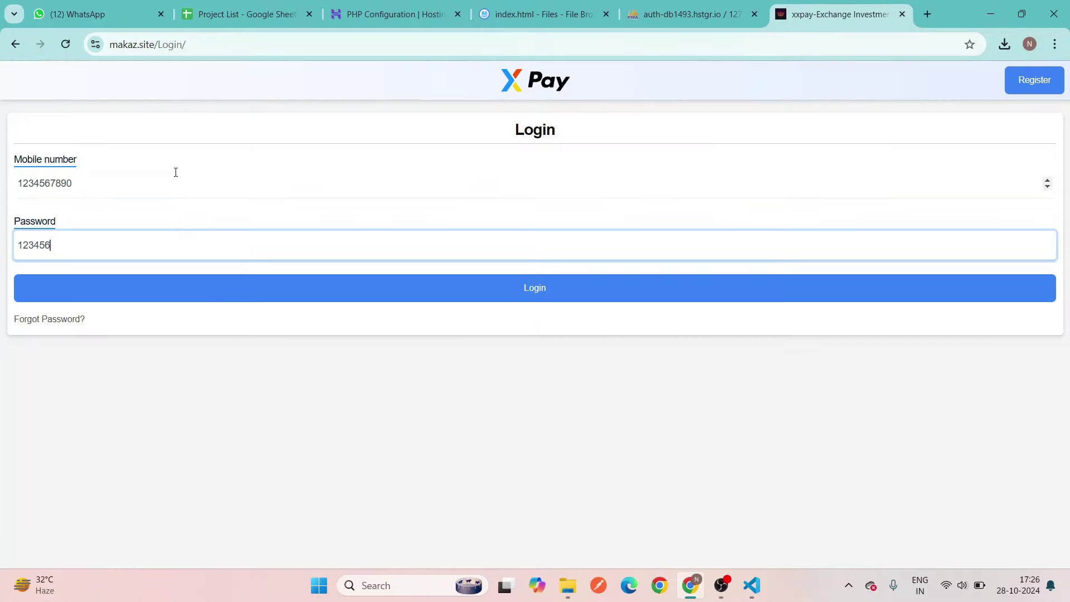
click(512, 292)
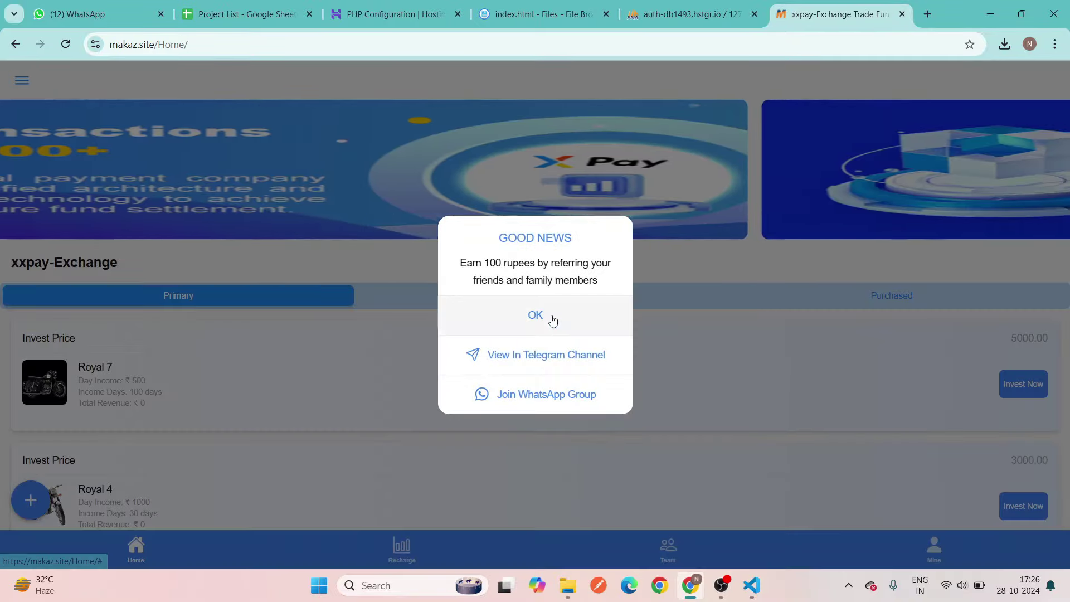
click(543, 315)
scroll(508, 316, down, 1)
scroll(509, 315, down, 8)
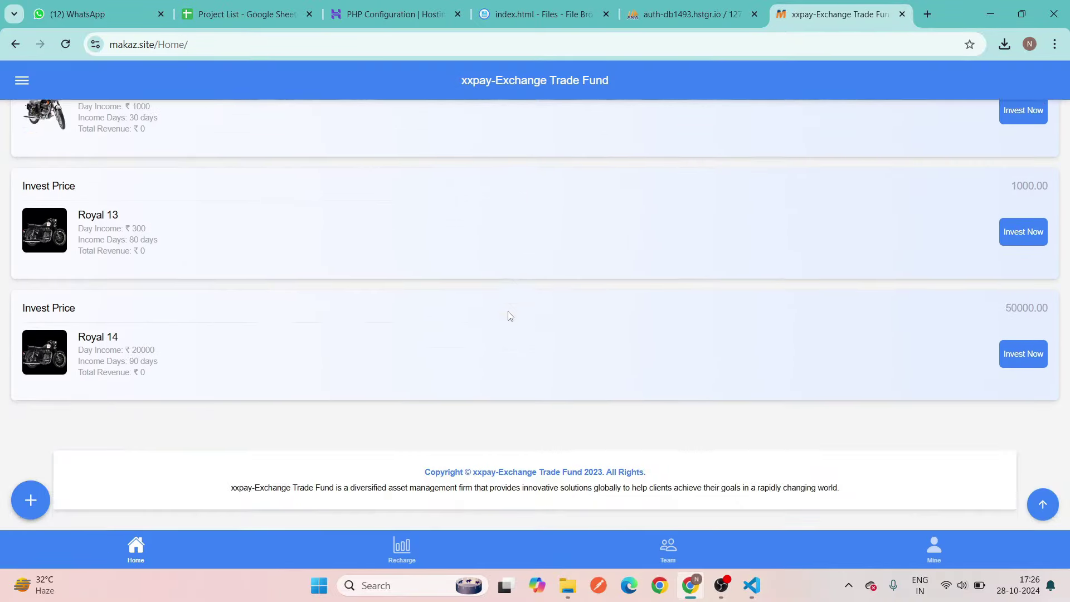
scroll(508, 316, up, 10)
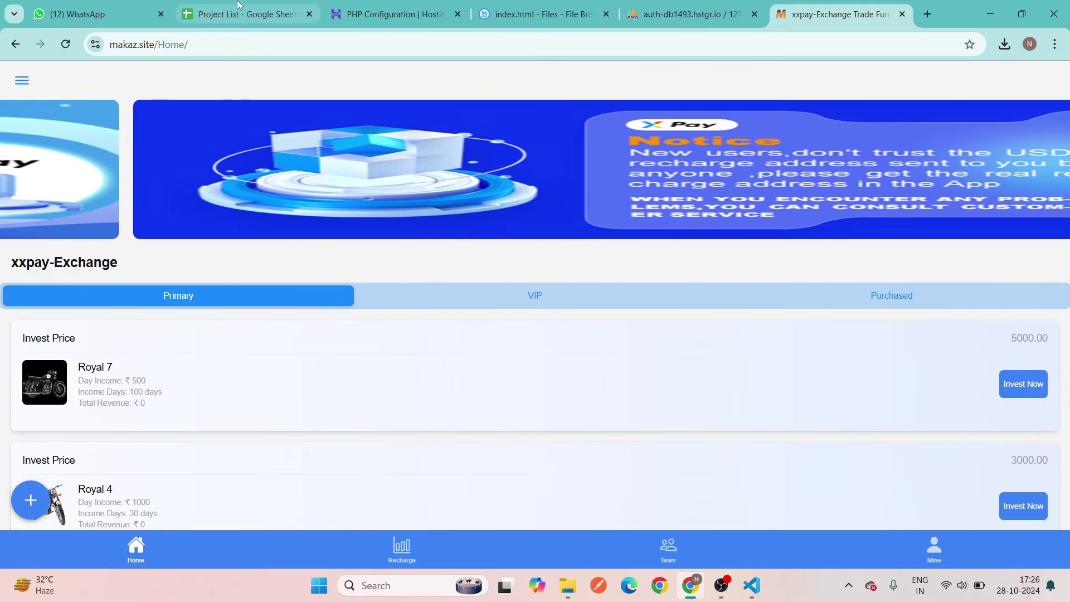
Step: Enter the makaz.site/admin/ address in a new tab
key(ctrl+l)
key(ctrl+c)
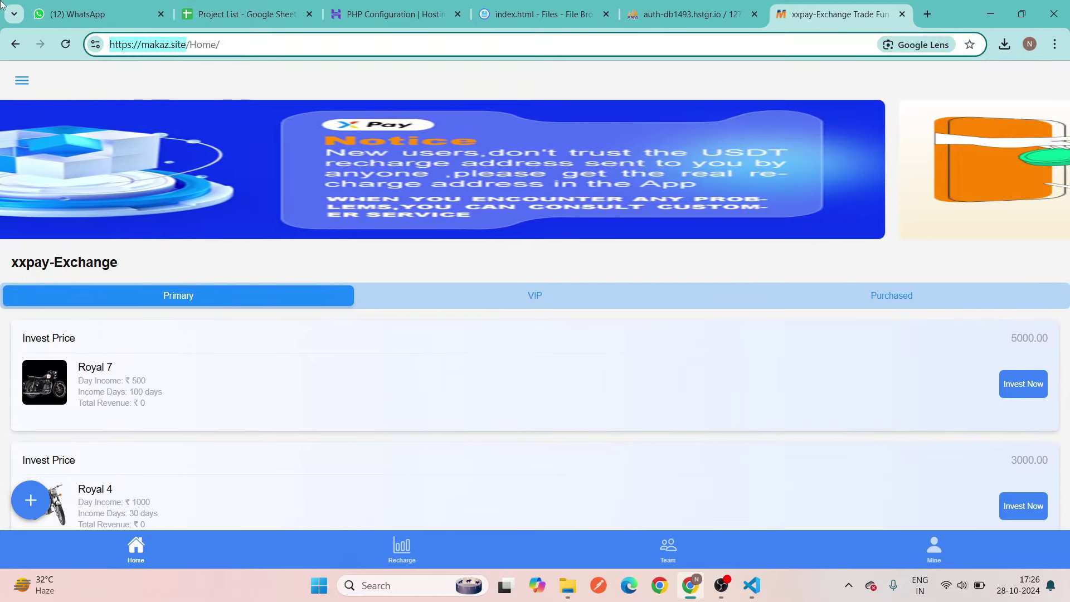
click(930, 4)
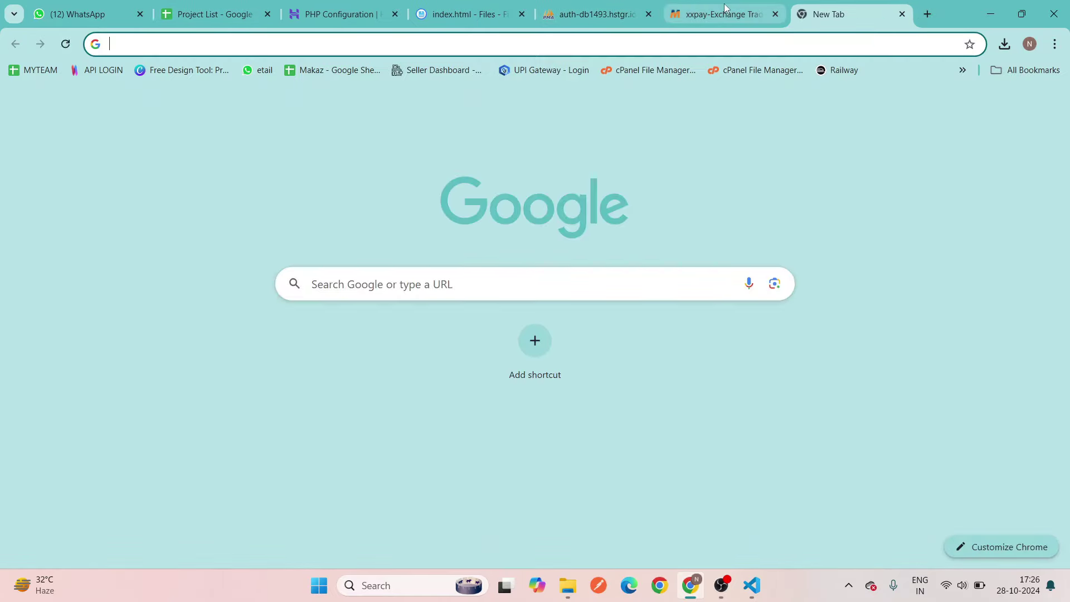
drag(713, 4, 841, 11)
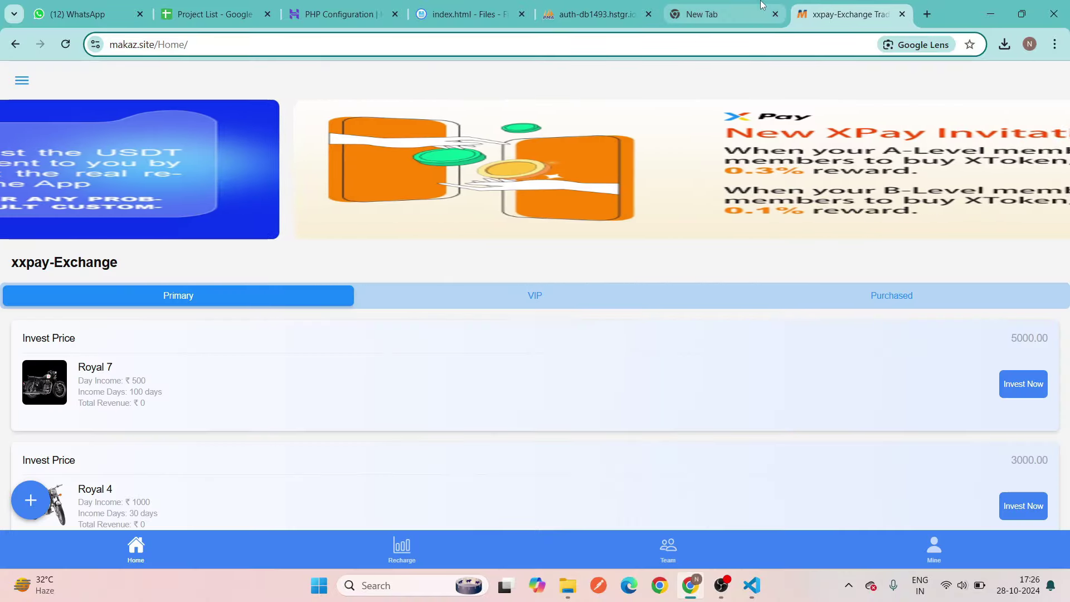
click(703, 14)
click(693, 41)
key(ctrl+v)
text(admin/)
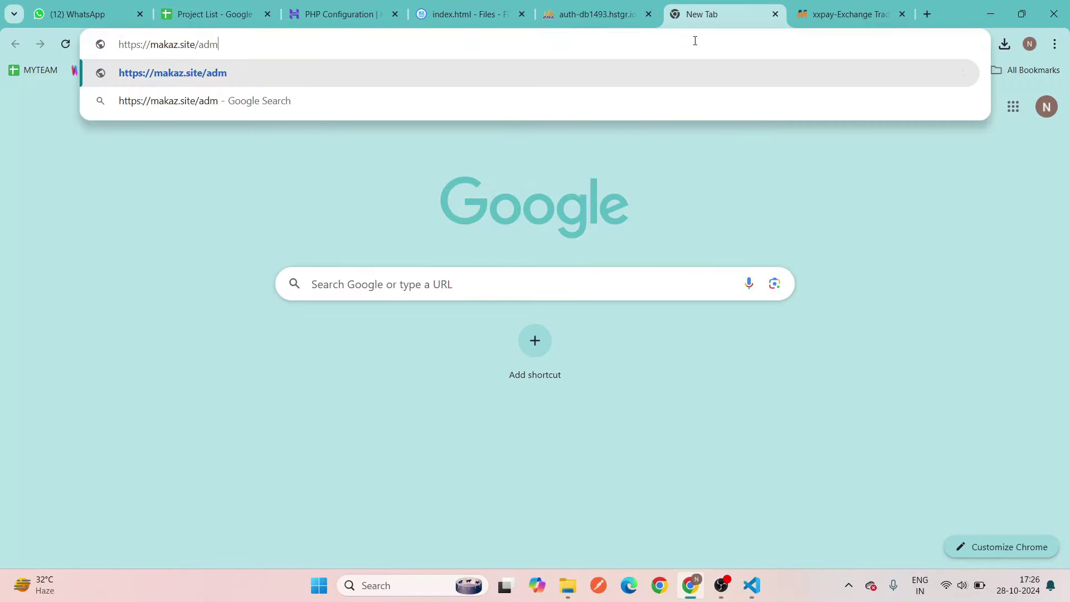
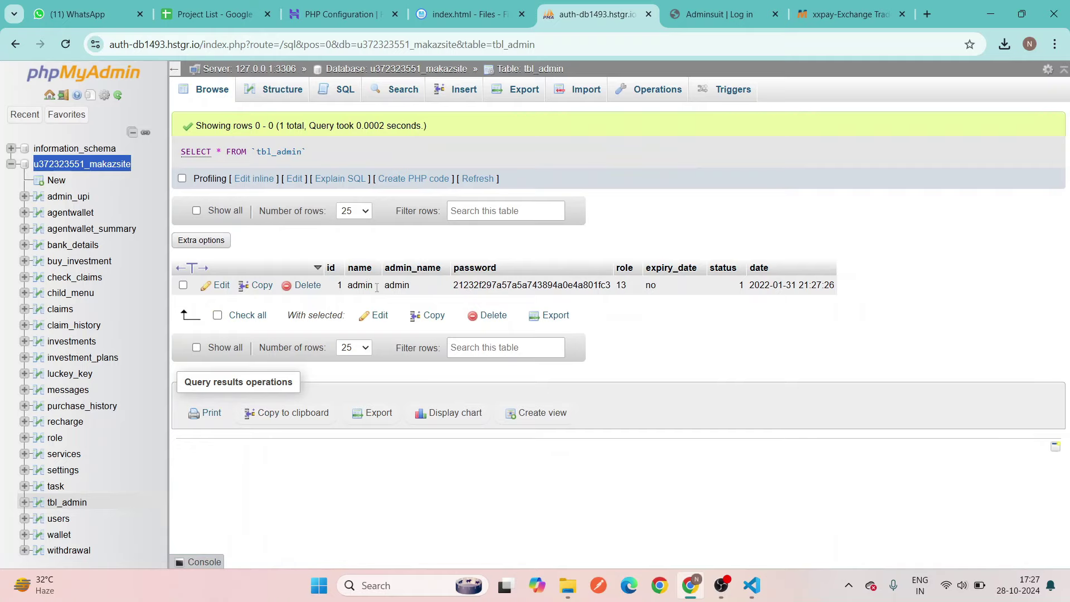
Step: Open the admin_name value of the single tbl_admin record for inline editing in the browse grid
double_click(404, 286)
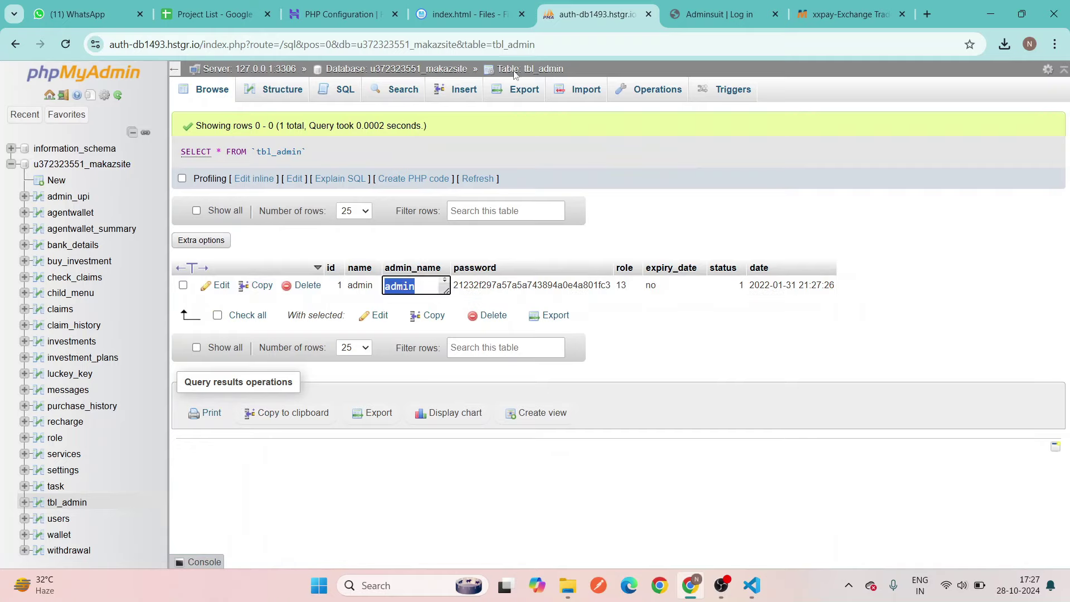
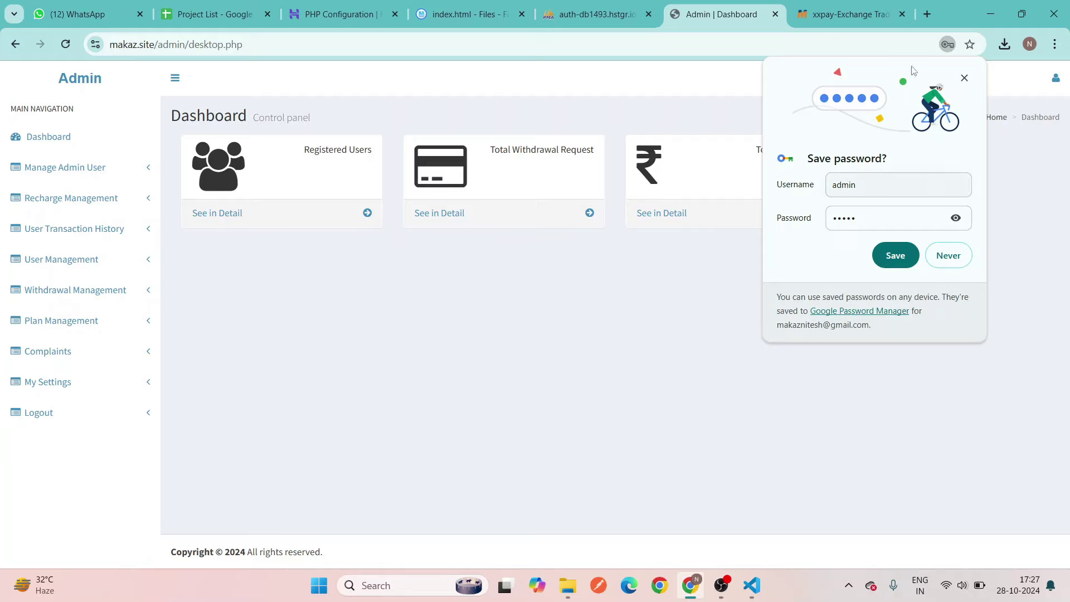
Step: Dismiss the save-password prompt, cancel the tbl_admin inline edit in phpMyAdmin, and return to the dashboard
click(964, 78)
click(596, 14)
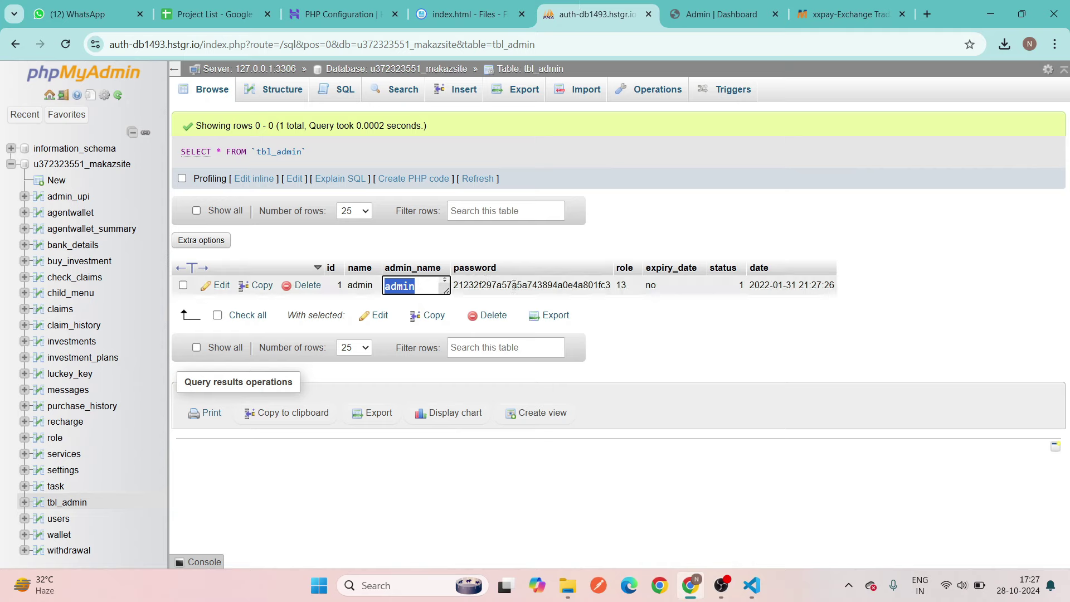
click(765, 230)
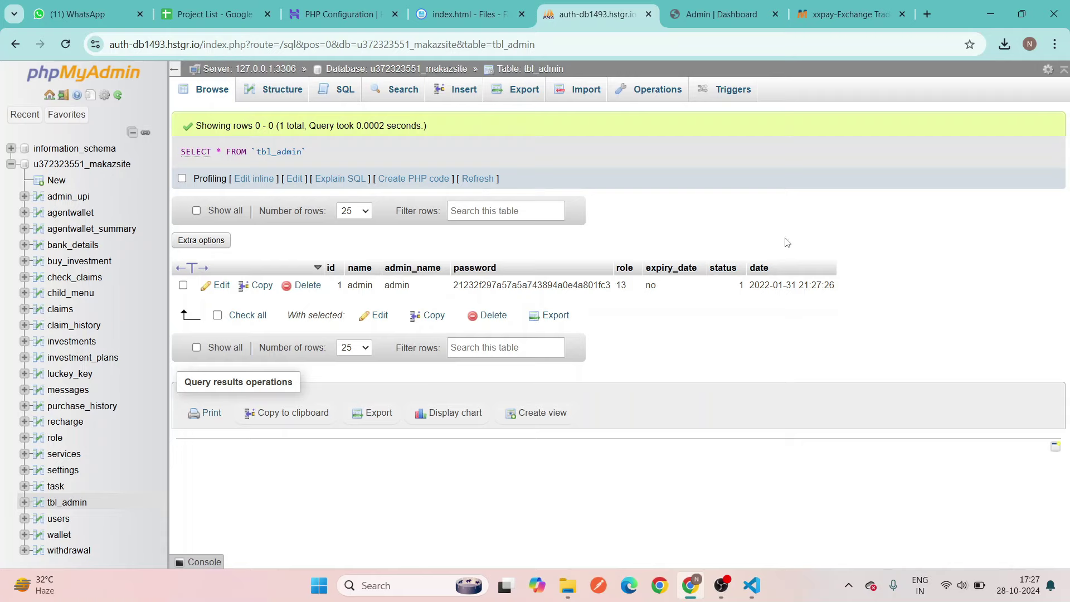
click(727, 4)
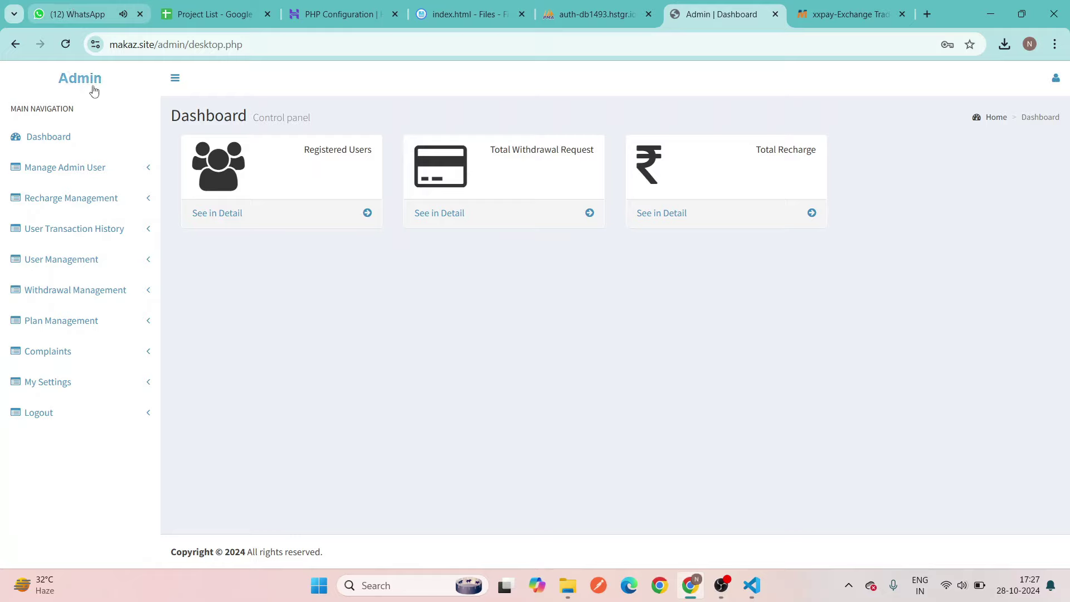
Step: Go through Manage User, then Recharge Management > Manage Recharge to reach Deposit Update
click(126, 178)
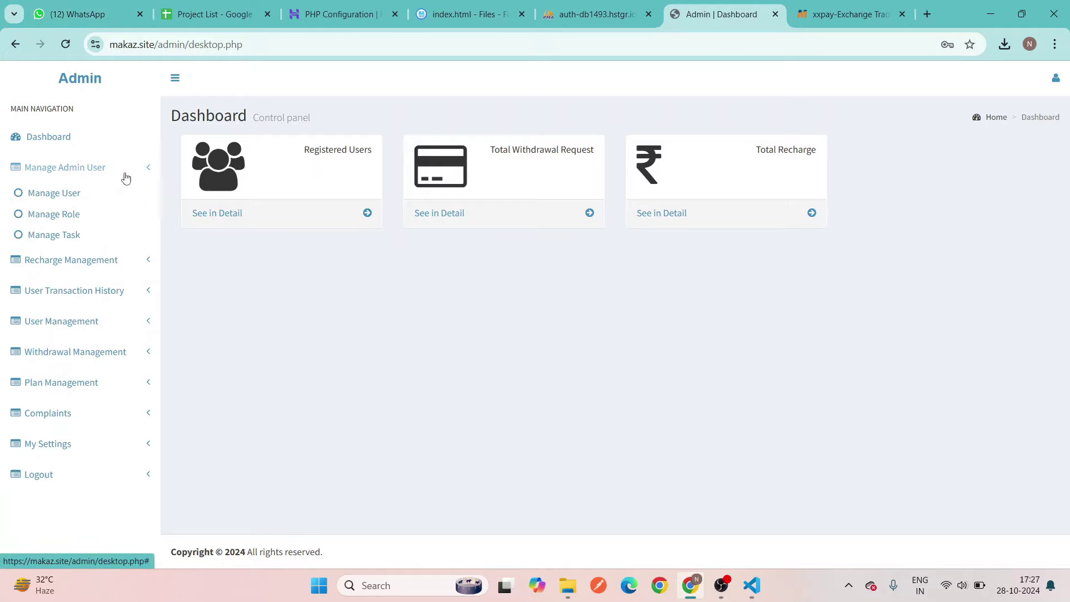
click(77, 201)
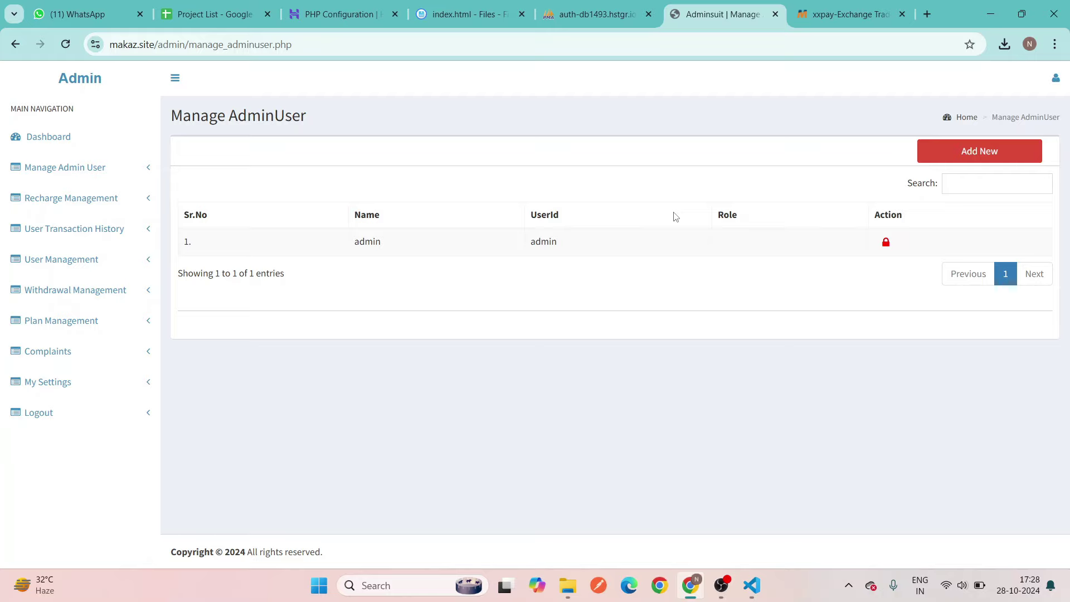
click(150, 204)
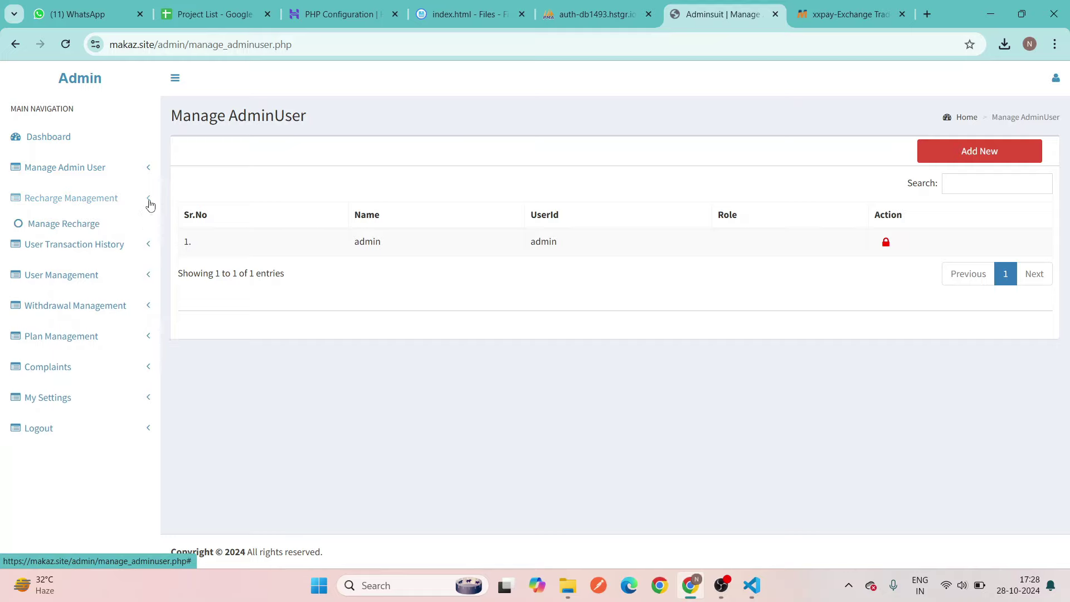
click(92, 224)
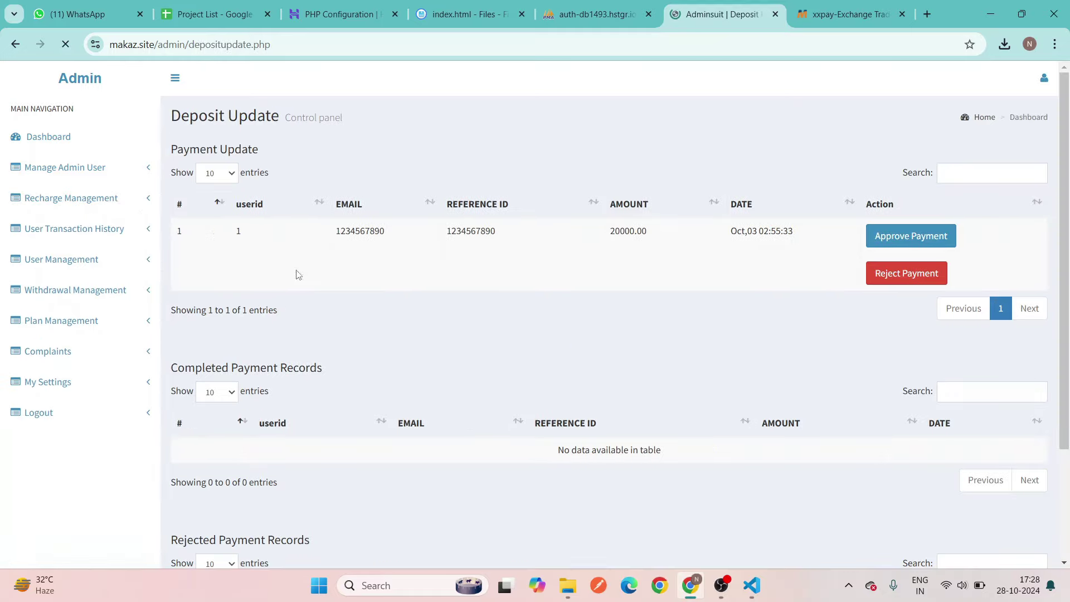
Step: On xxpay-Exchange, start a recharge of 5000 from the Recharge page
click(839, 14)
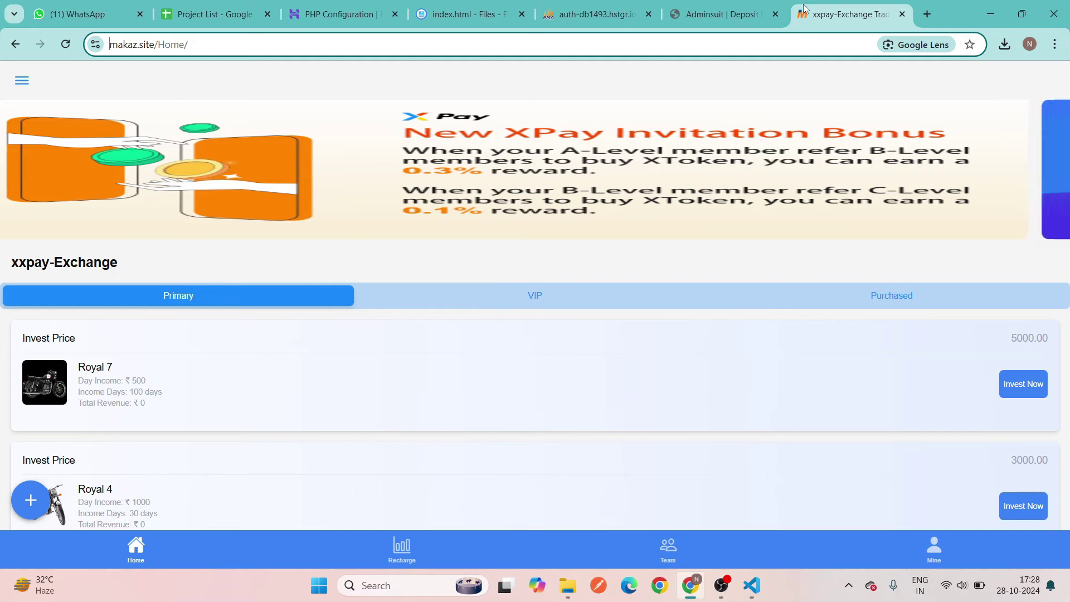
mouse_move(773, 11)
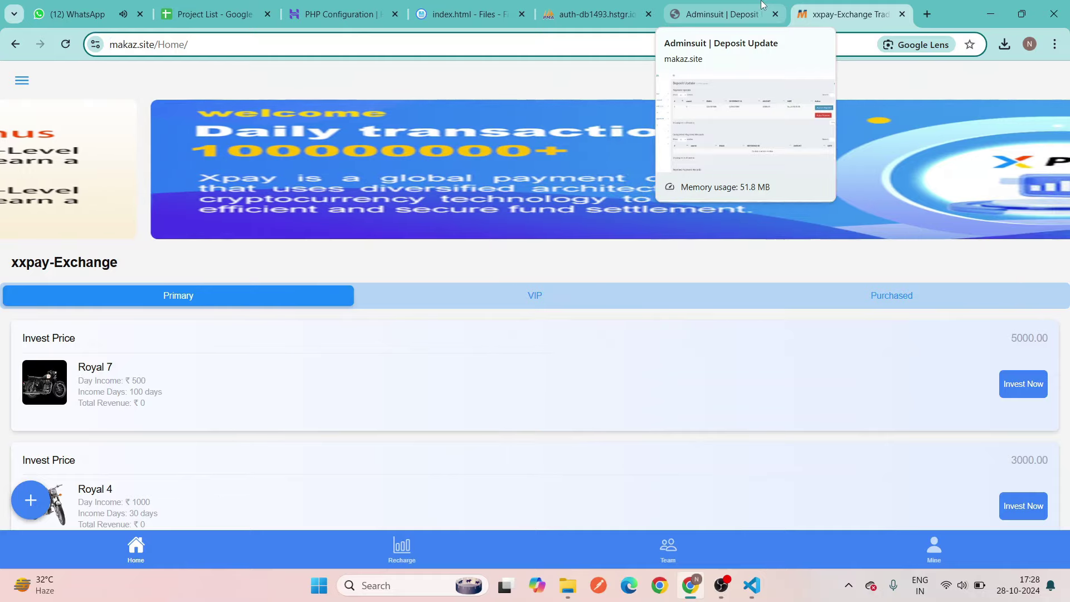
click(764, 6)
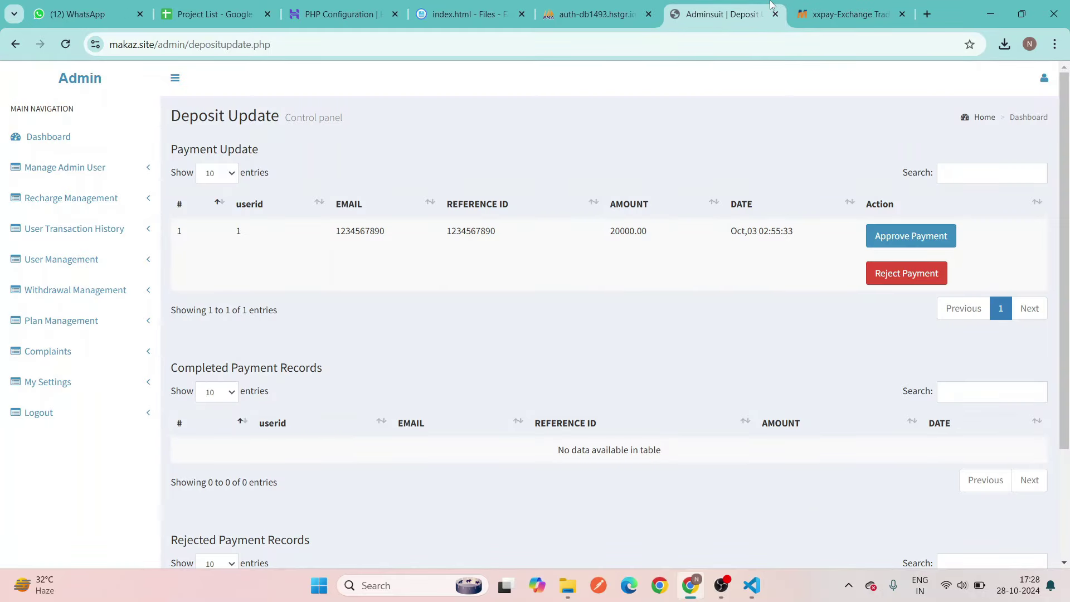
click(842, 14)
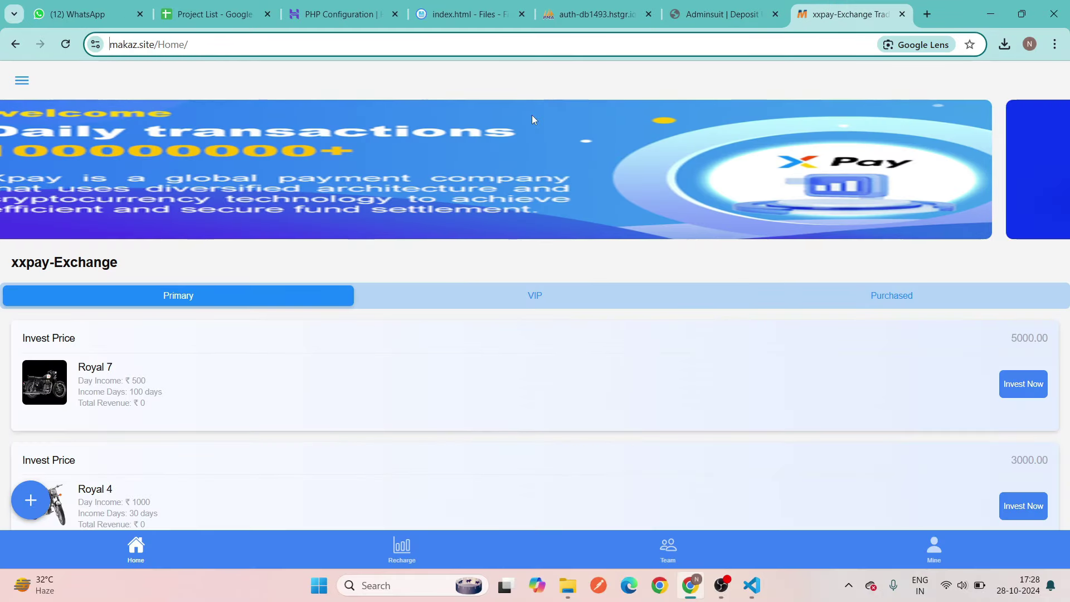
click(399, 554)
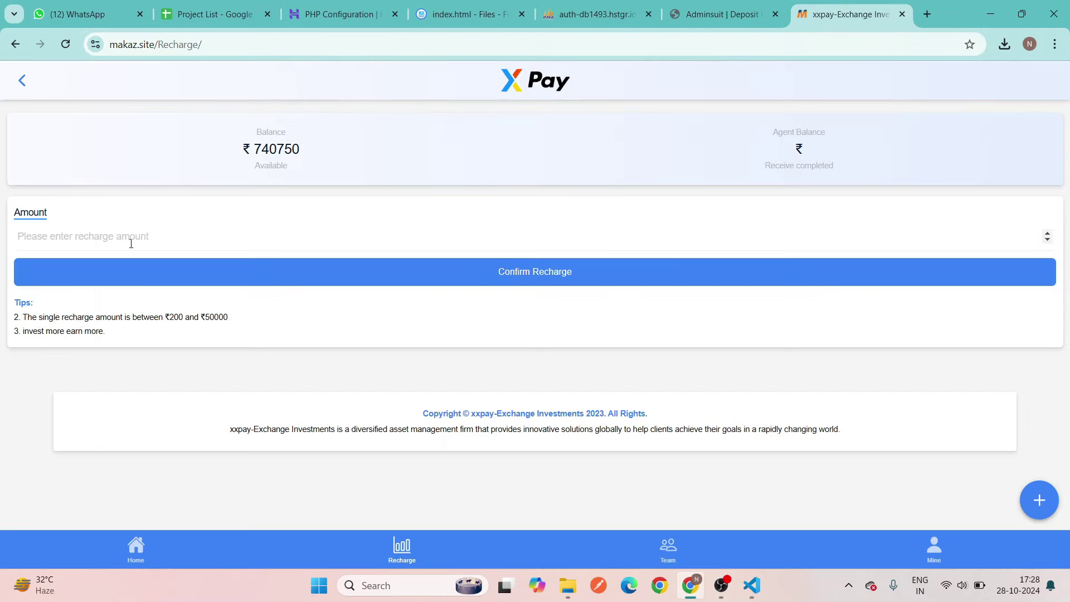
click(133, 237)
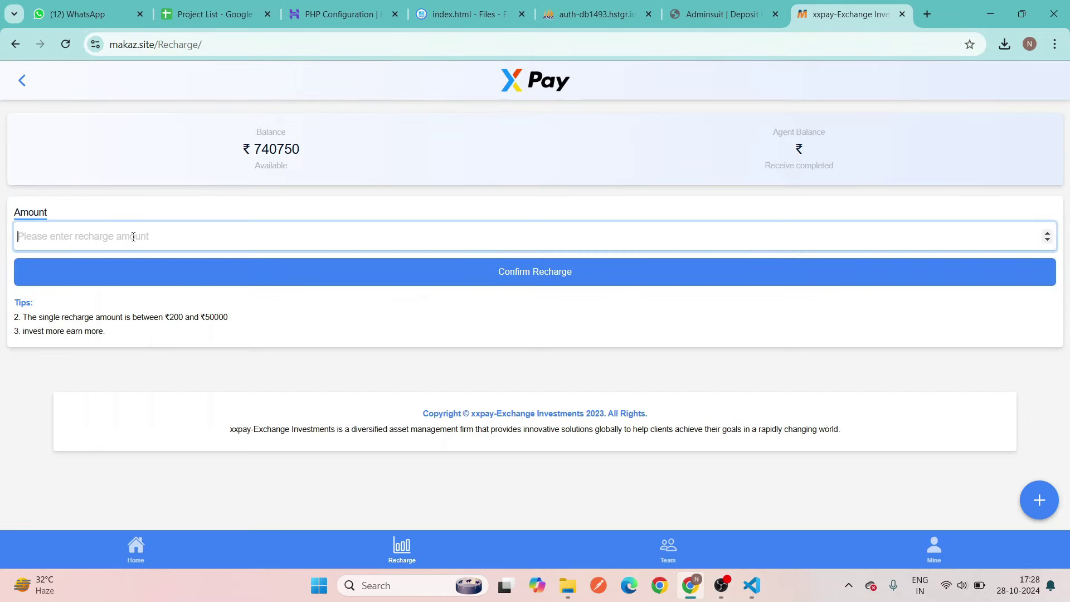
key(Num_Lock)
text(5000)
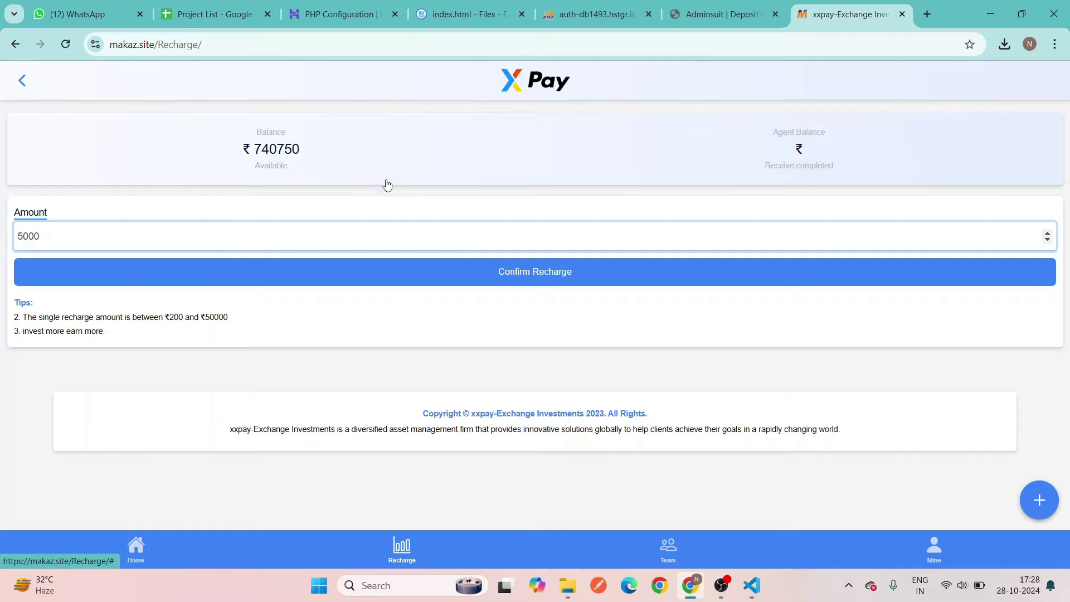
click(529, 277)
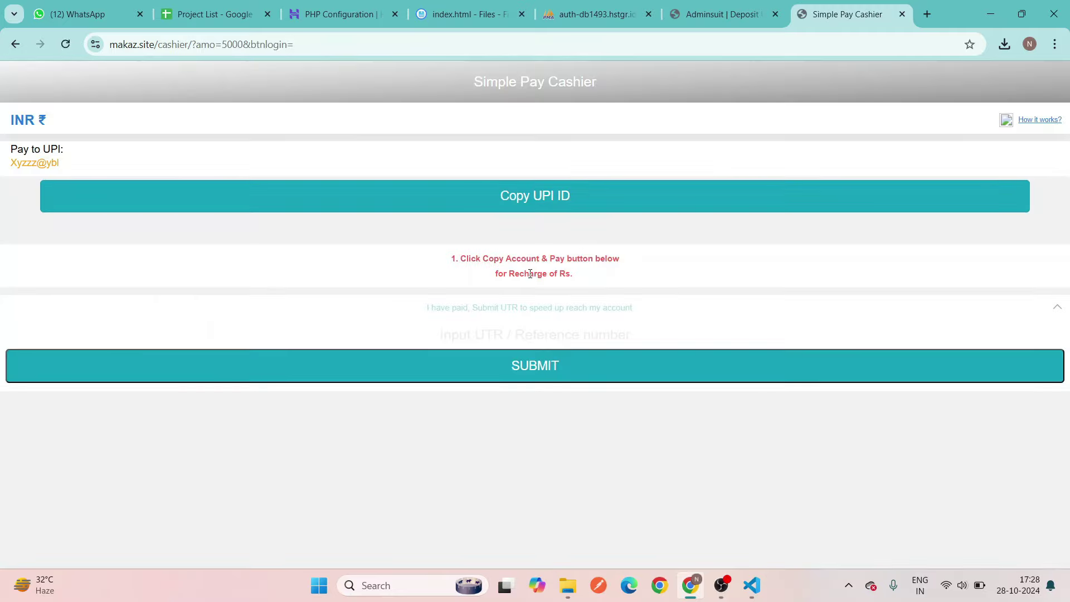
Step: Submit the 12-digit UTR reference for the recharge, then reload the admin deposit list
triple_click(42, 163)
click(93, 171)
click(561, 335)
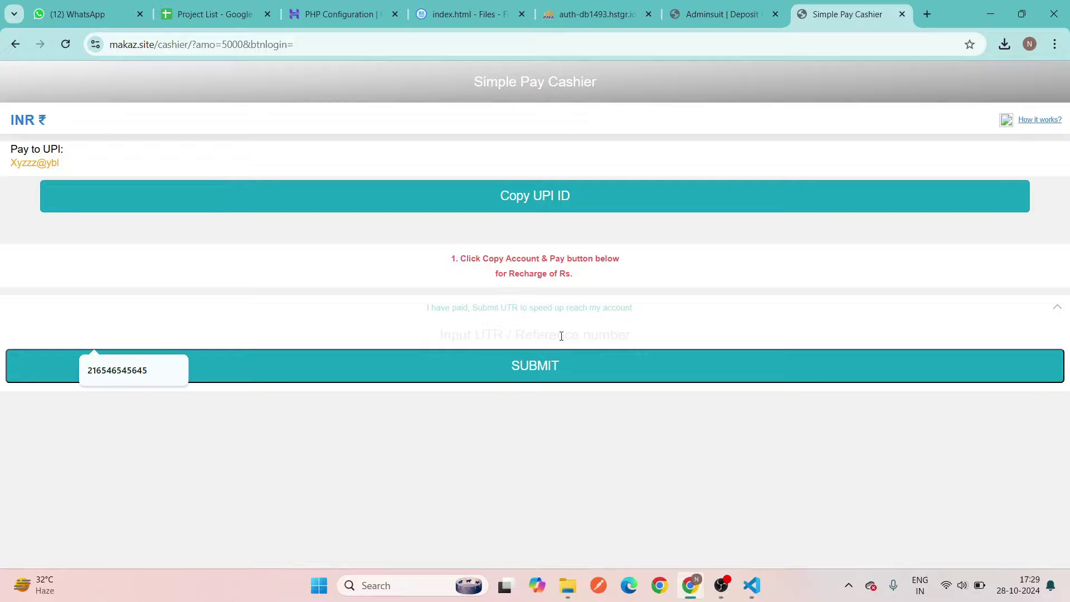
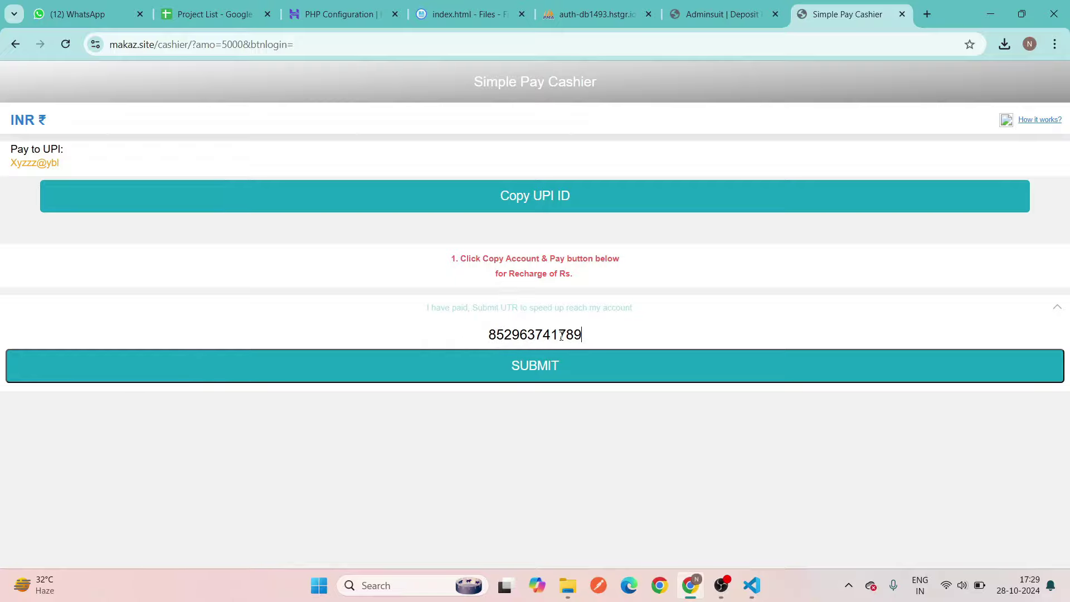
click(558, 359)
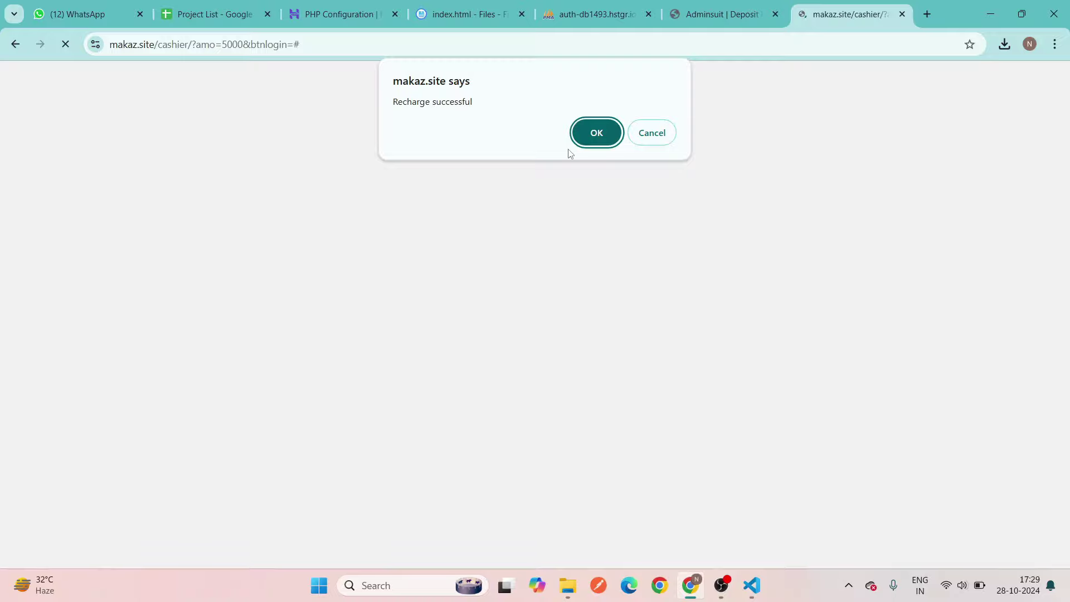
click(598, 134)
click(703, 6)
key(F5)
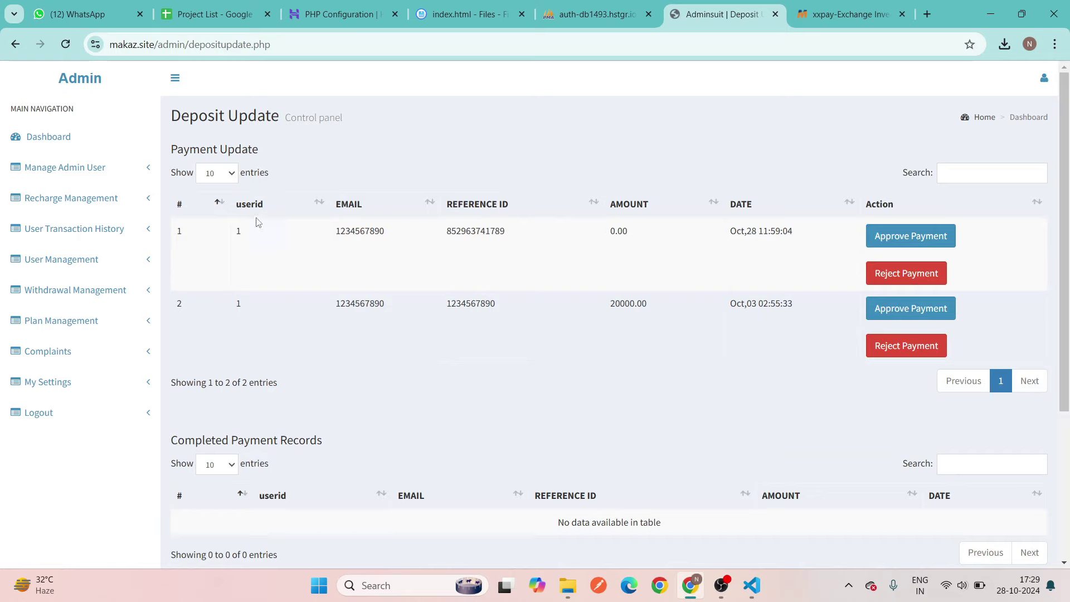
Step: Approve the new 0.00 recharge request in Deposit Update
double_click(345, 243)
click(496, 255)
click(886, 241)
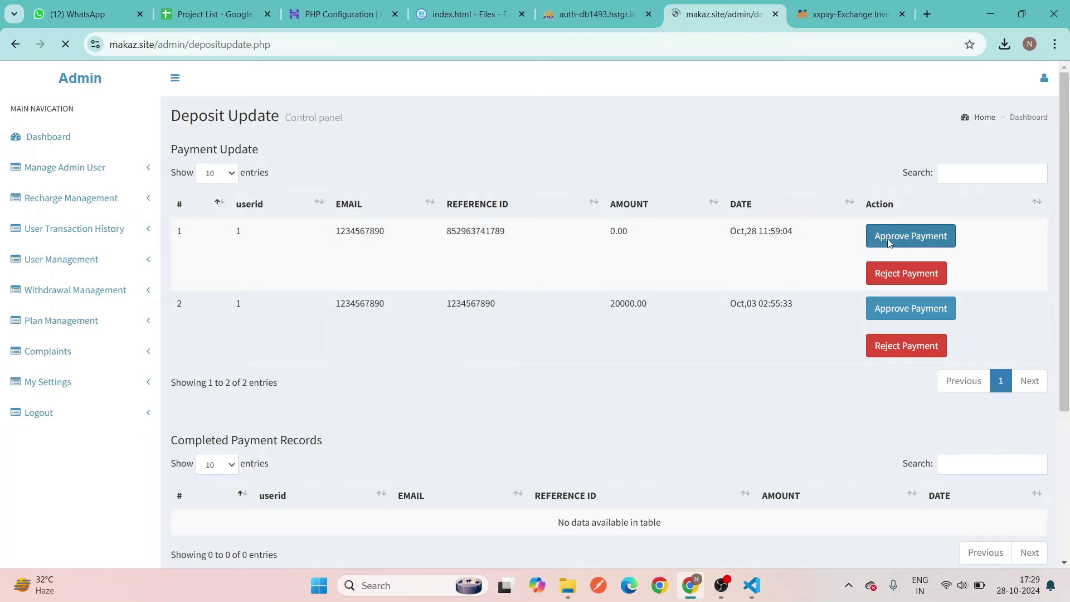
Step: Refresh the user's recharge details on xxpay-Exchange, then expand User Transaction History in admin
click(825, 14)
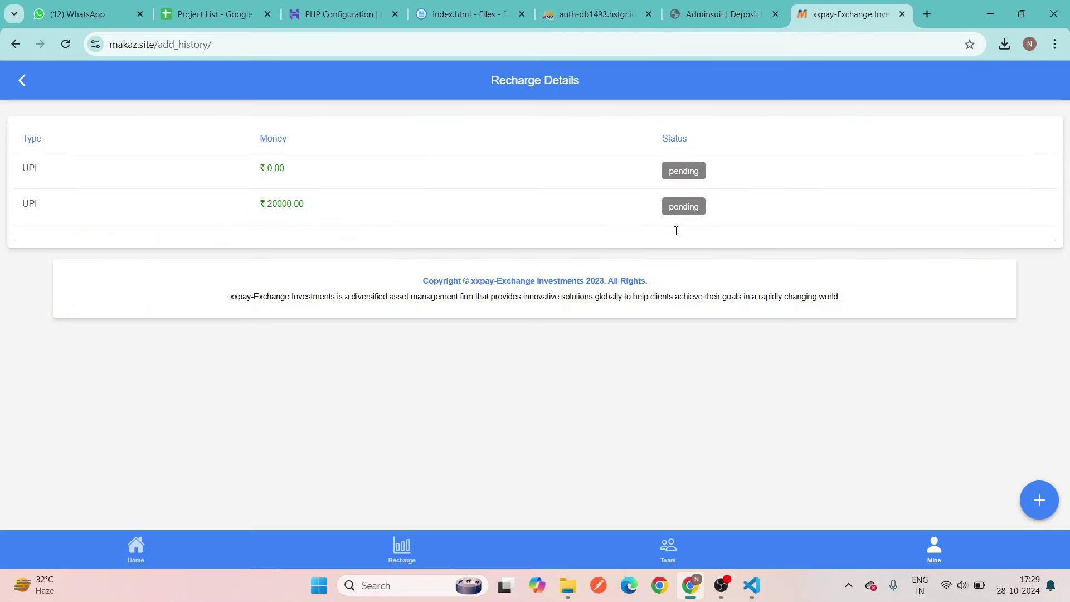
key(F5)
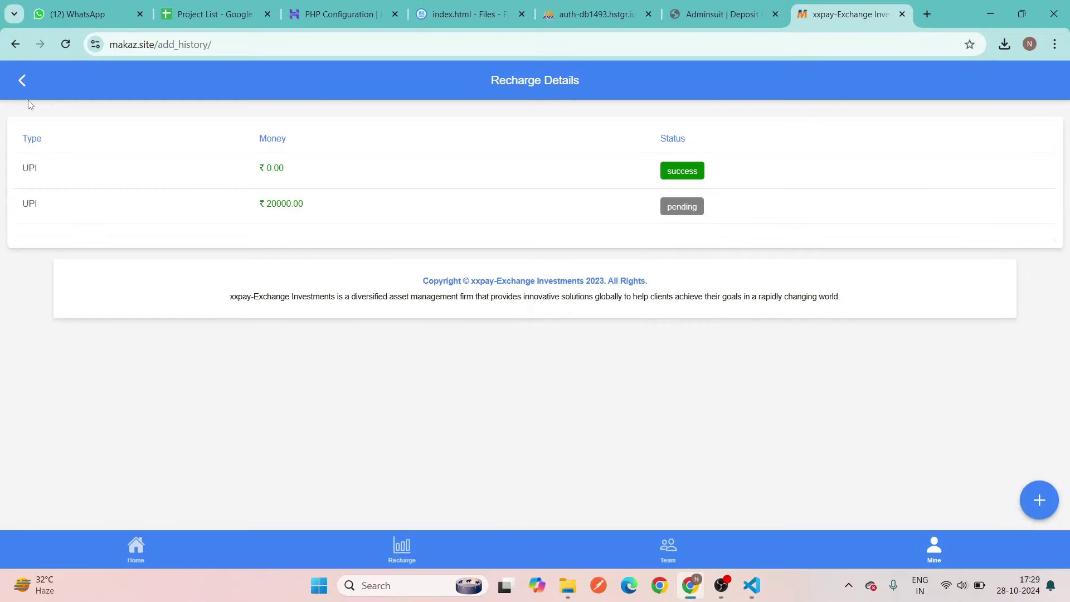
click(22, 80)
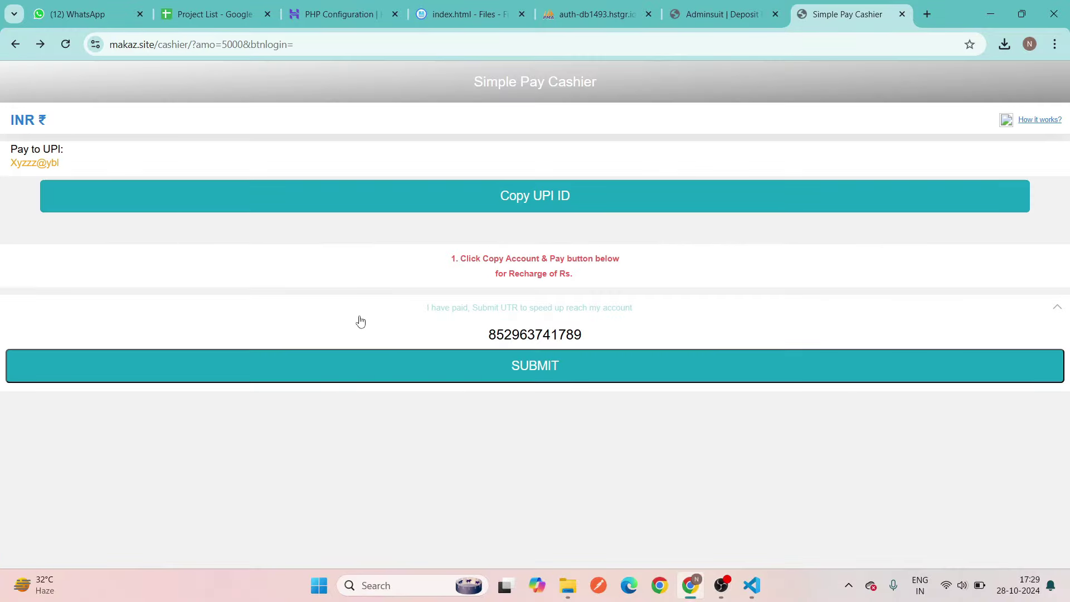
click(723, 14)
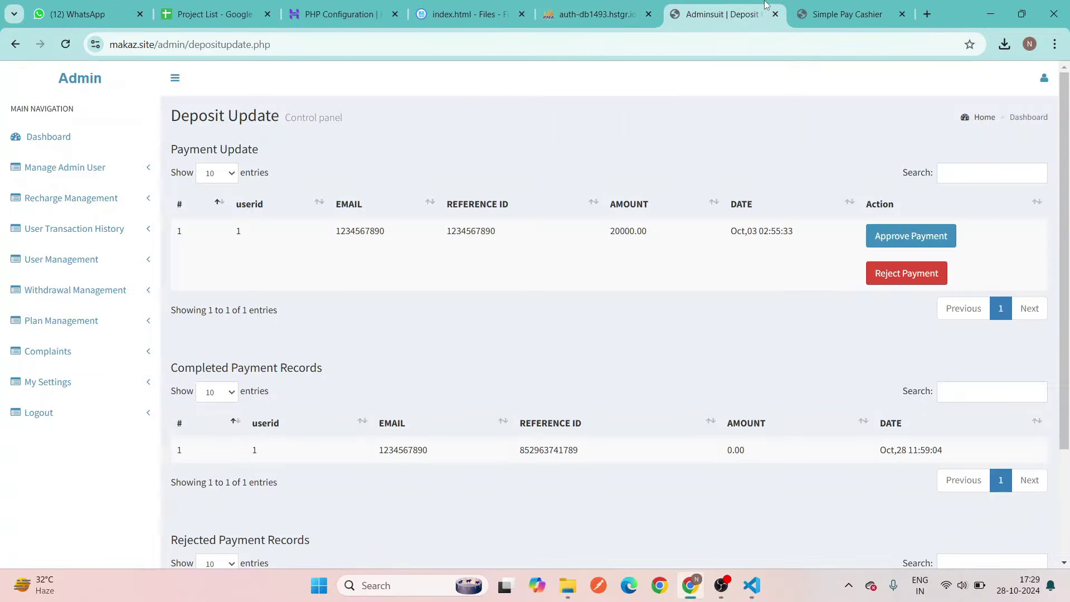
click(108, 235)
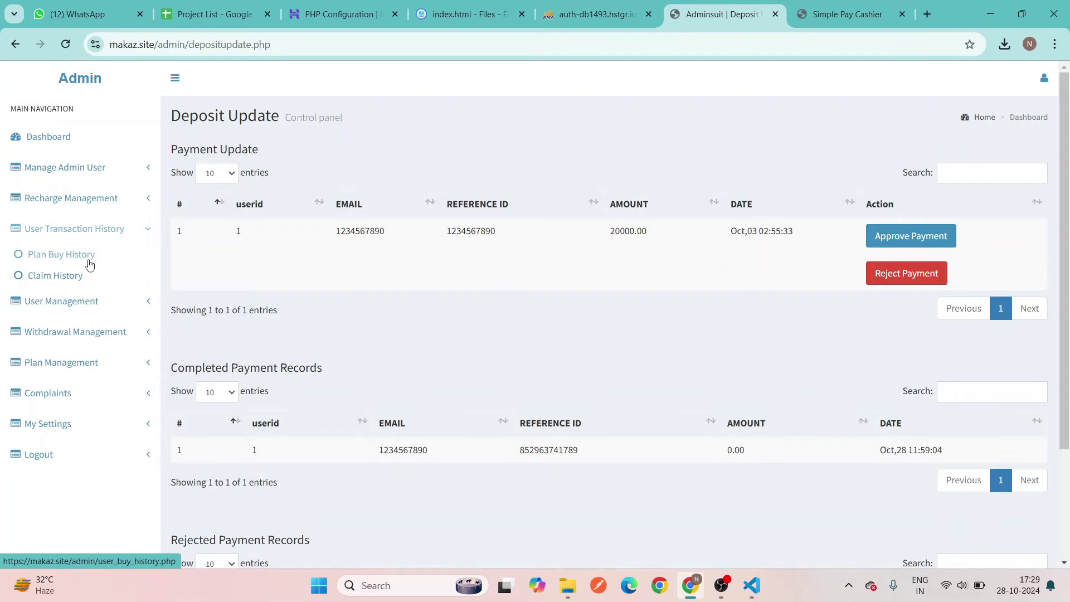
Step: Navigate to User Management > Manage User to list the 9 registered users and balances
click(89, 256)
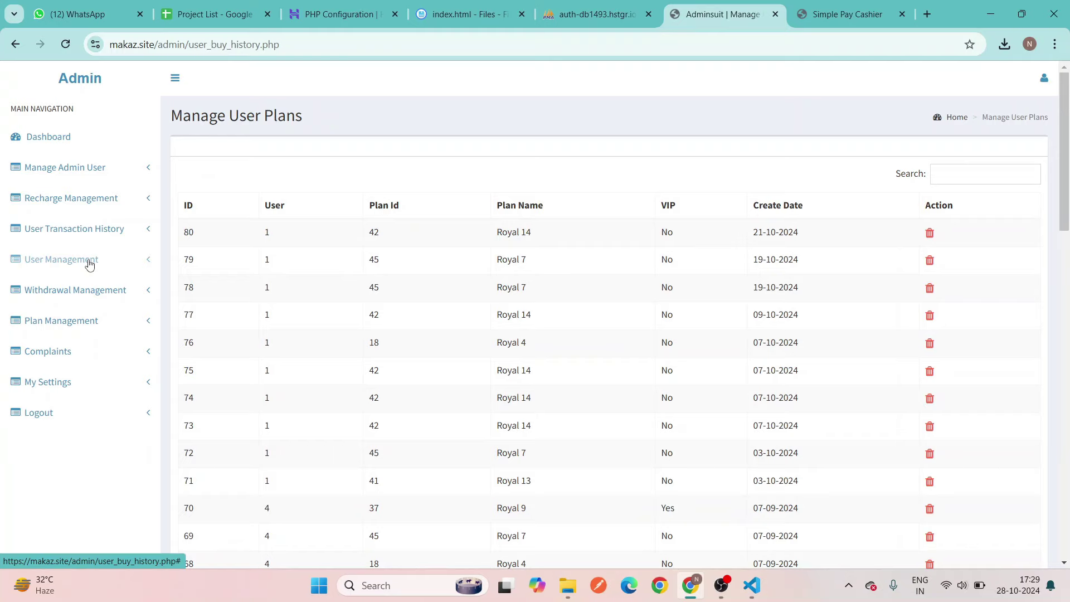
click(78, 260)
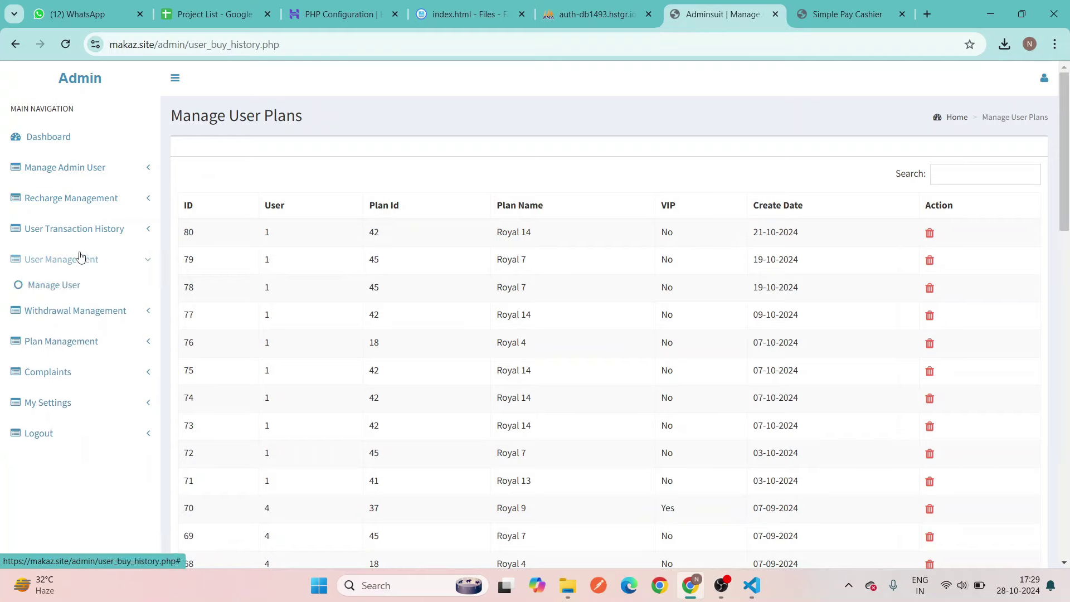
click(86, 229)
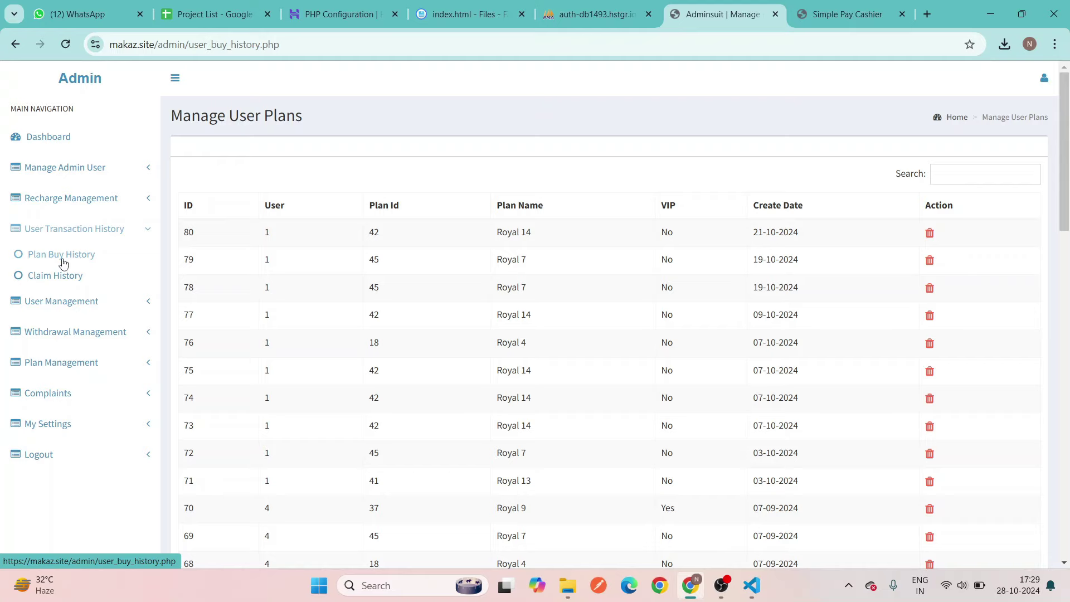
click(64, 303)
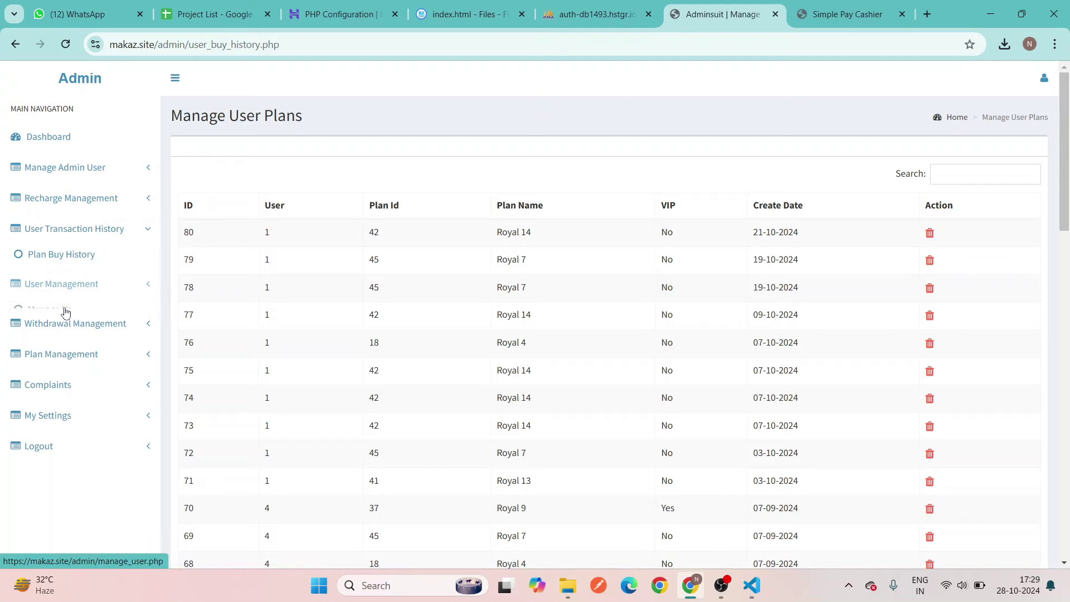
click(66, 286)
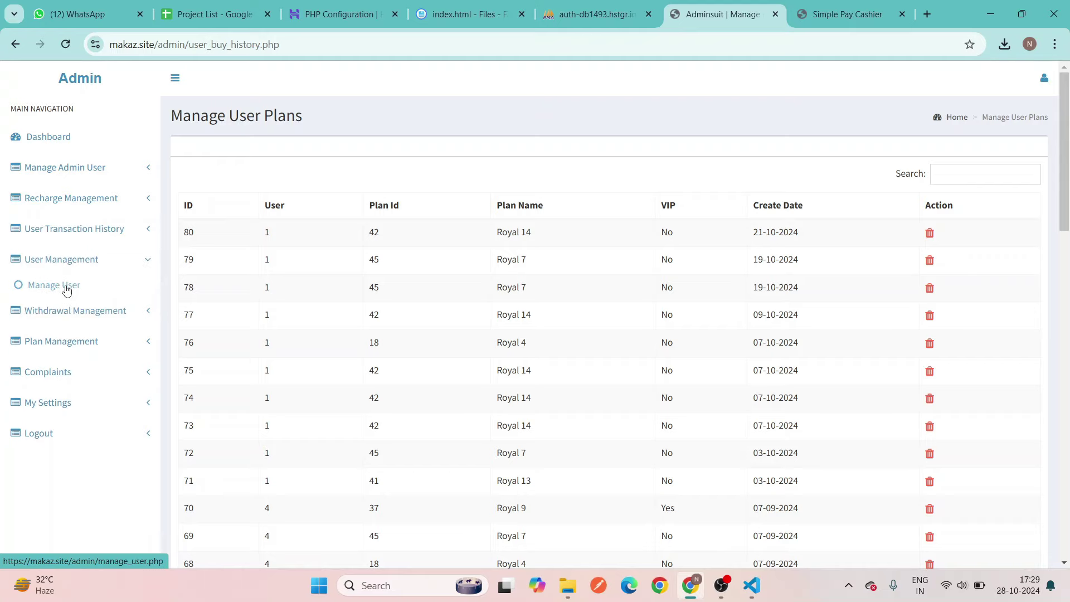
scroll(245, 318, down, 3)
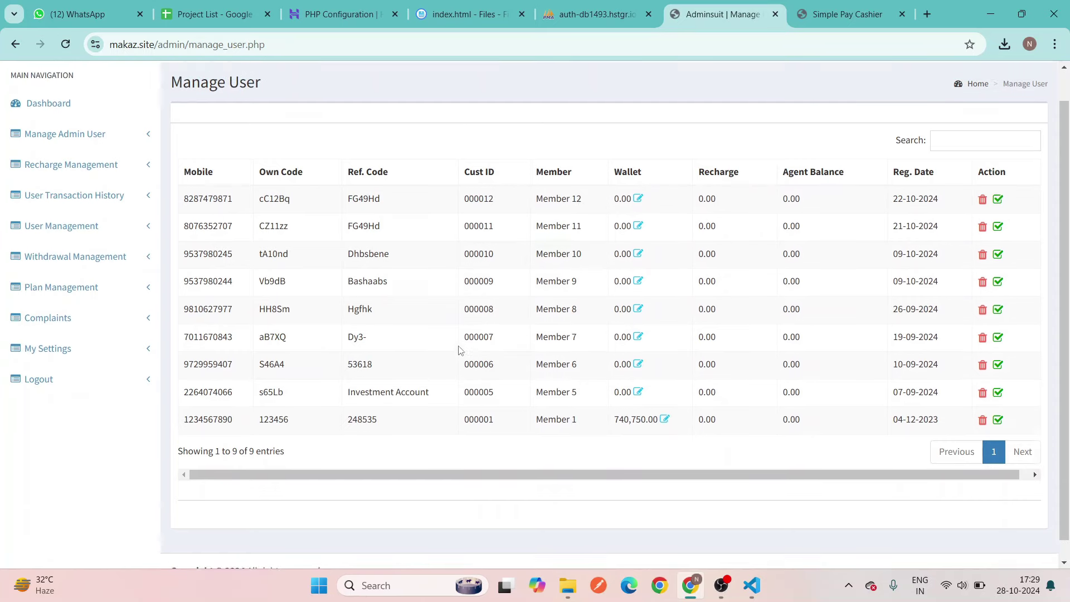
scroll(461, 350, up, 3)
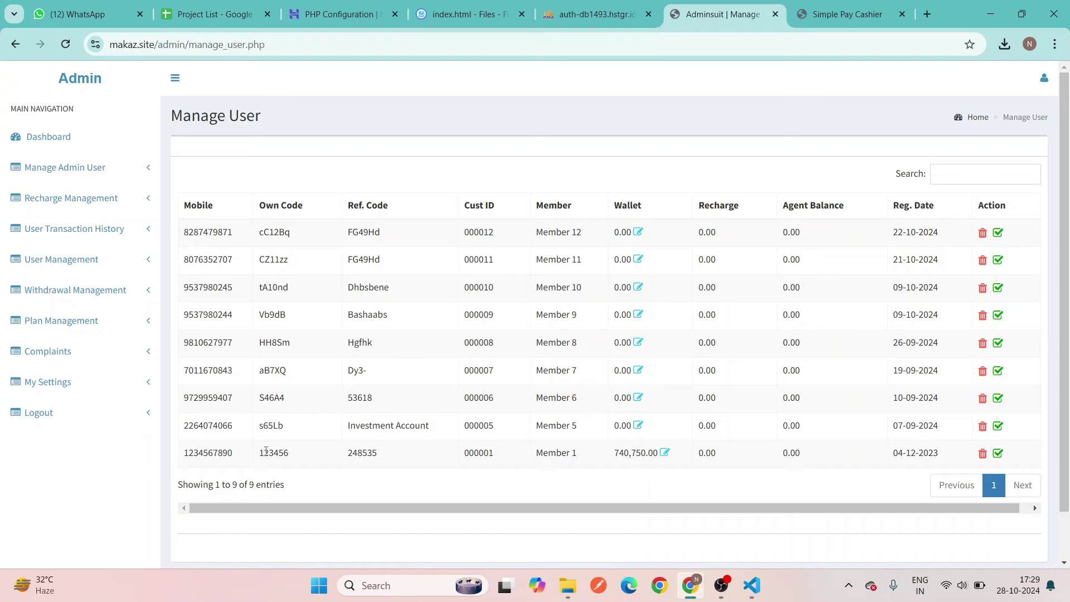
key(alt+Left)
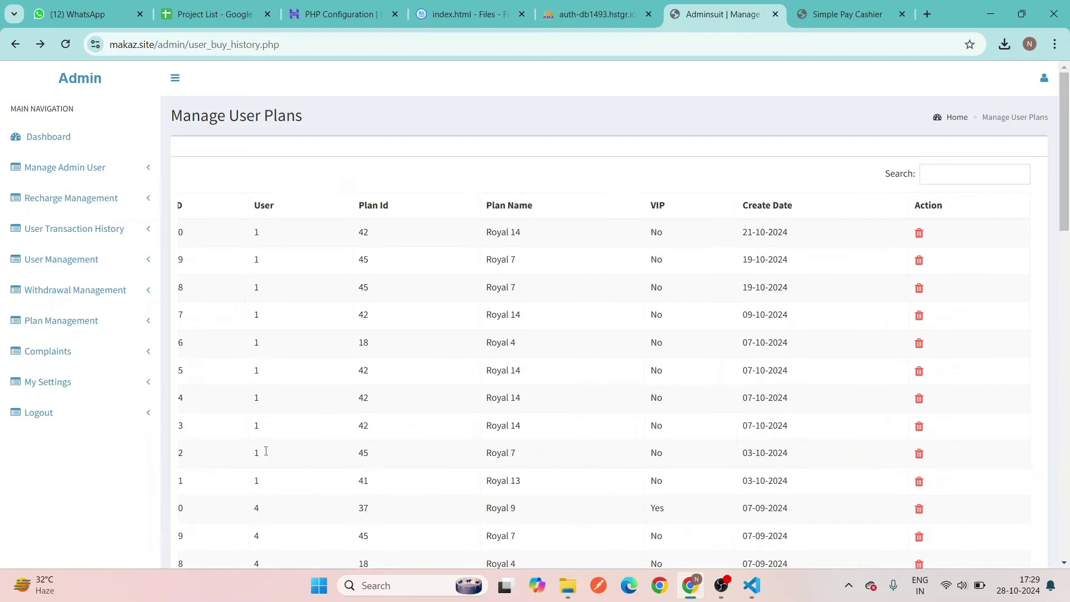
scroll(266, 450, down, 2)
key(alt+Right)
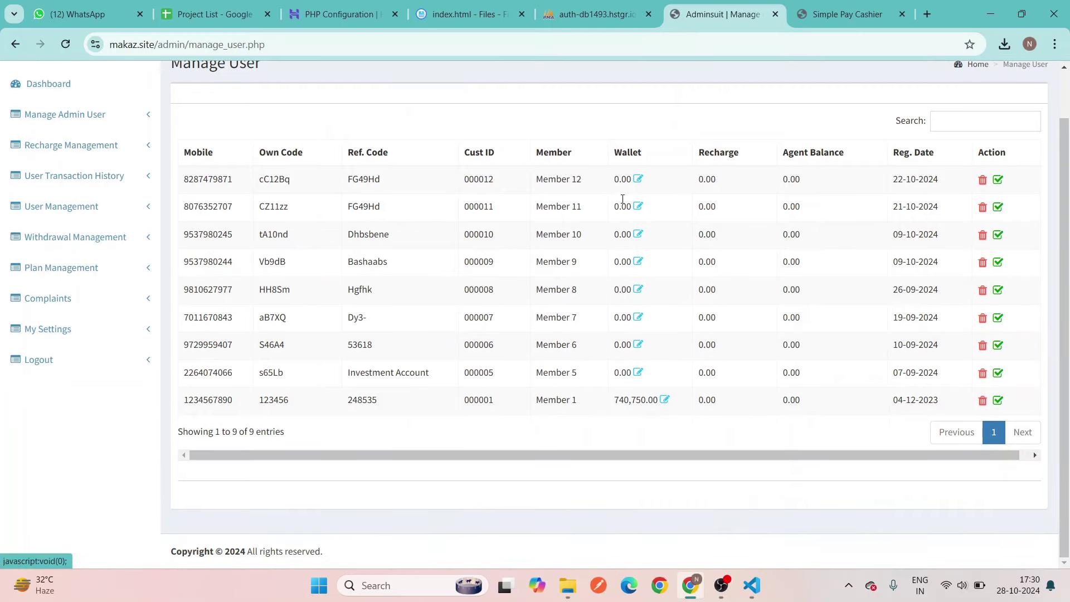
Step: Change Member 5's wallet amount from 0 to 5000 and save it
click(639, 377)
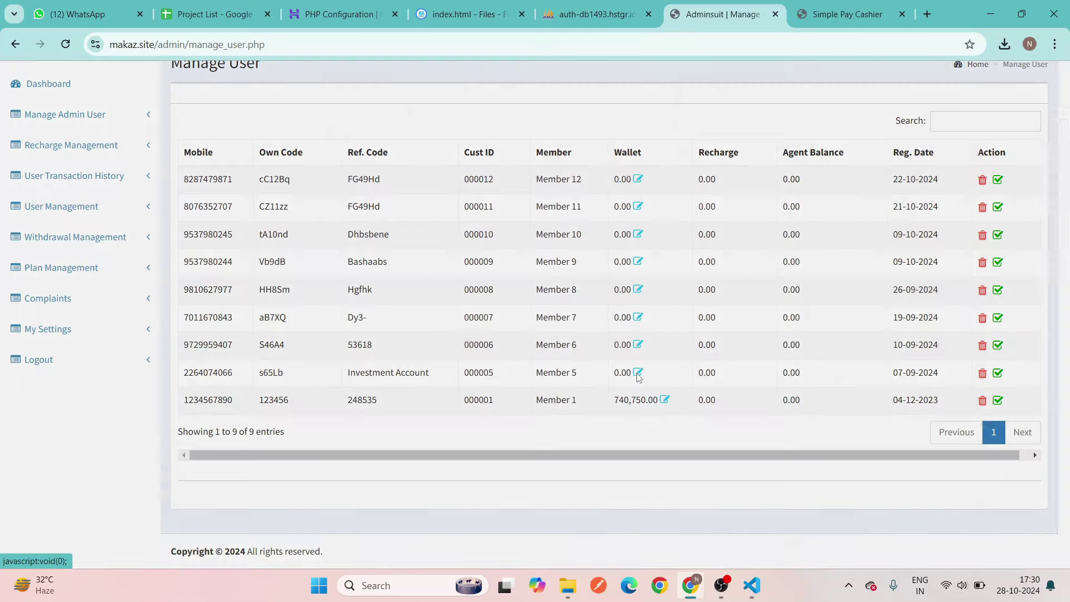
double_click(516, 183)
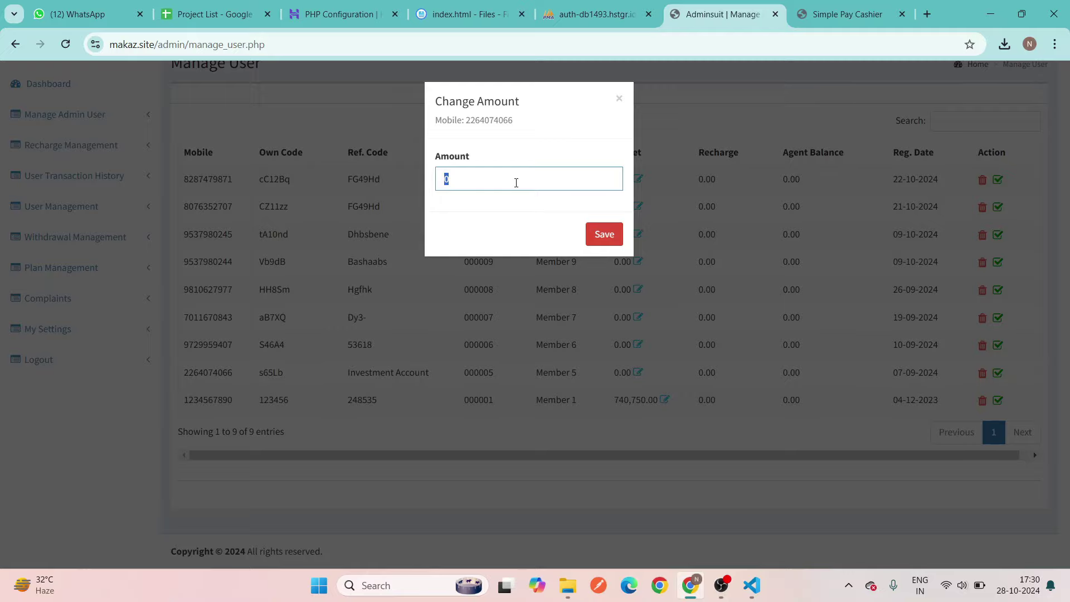
text(5000)
click(516, 156)
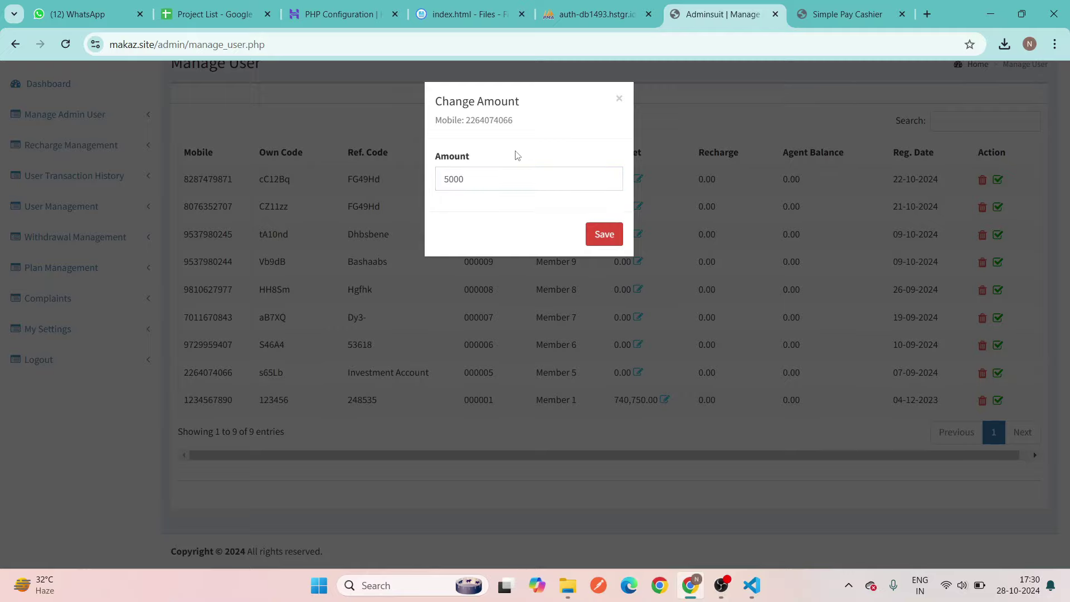
click(603, 234)
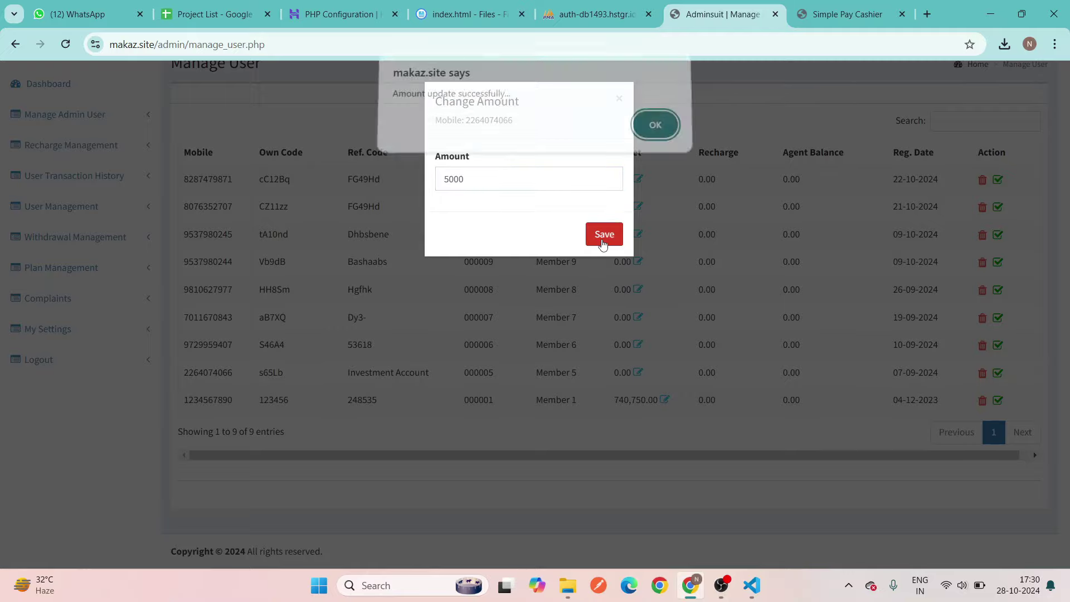
click(658, 130)
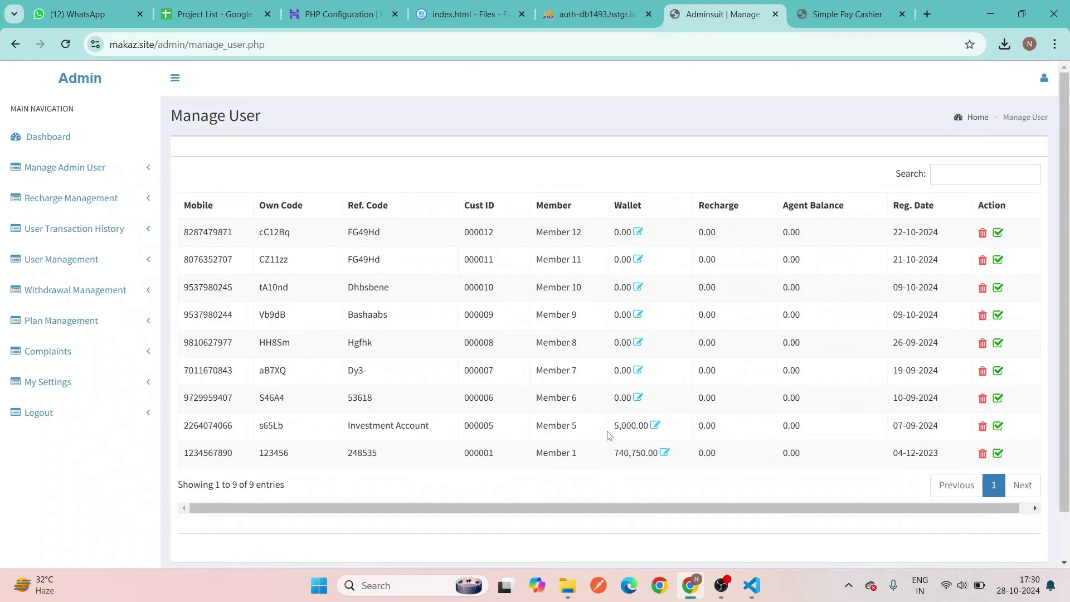
drag(614, 430, 636, 428)
click(793, 441)
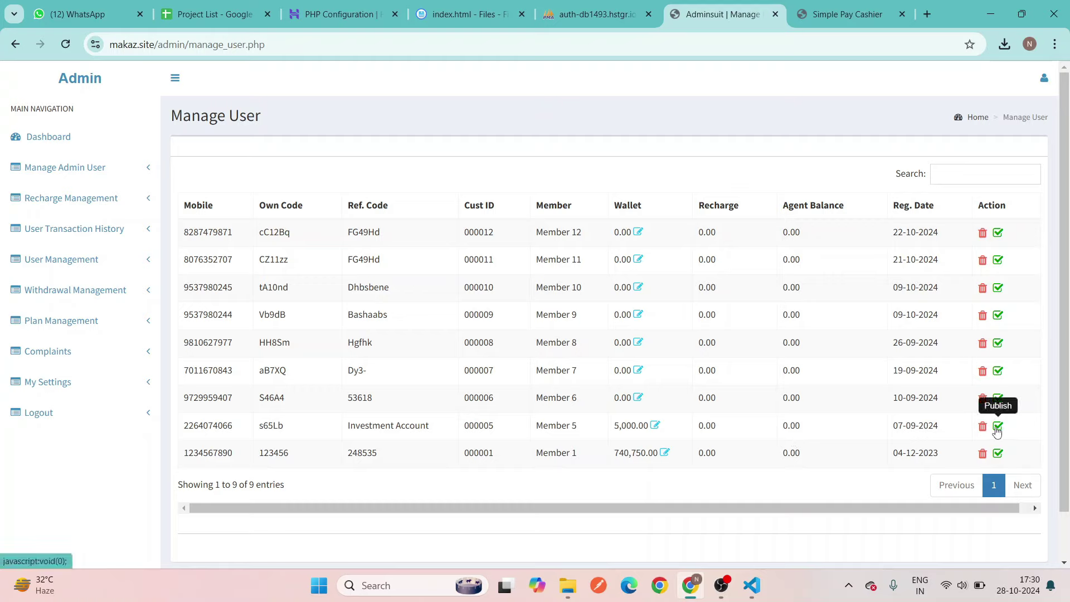
Step: Unpublish Member 5's account, then publish it again
click(997, 428)
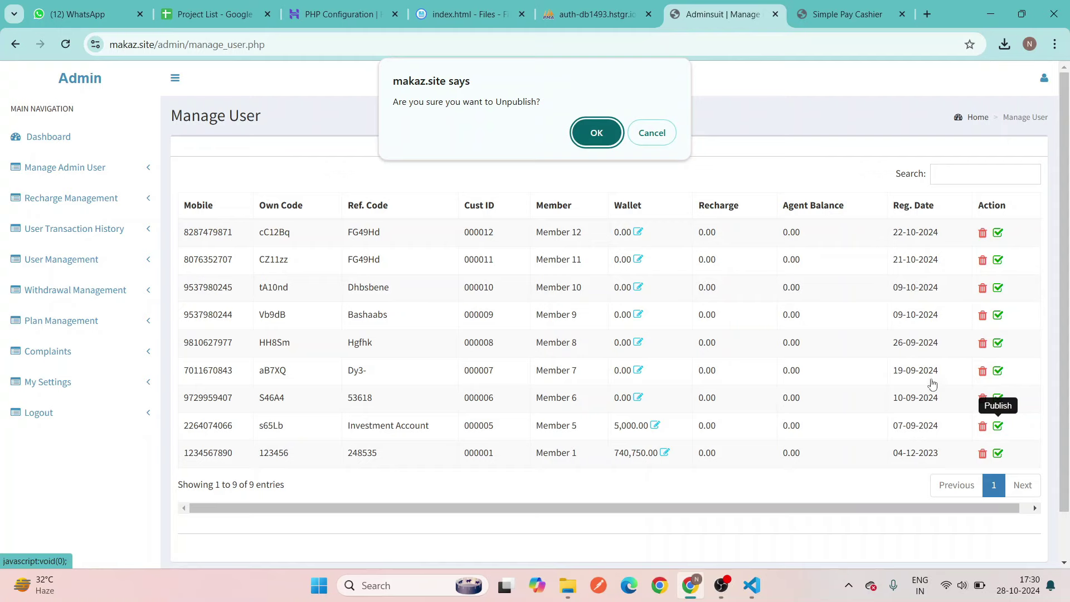
click(595, 133)
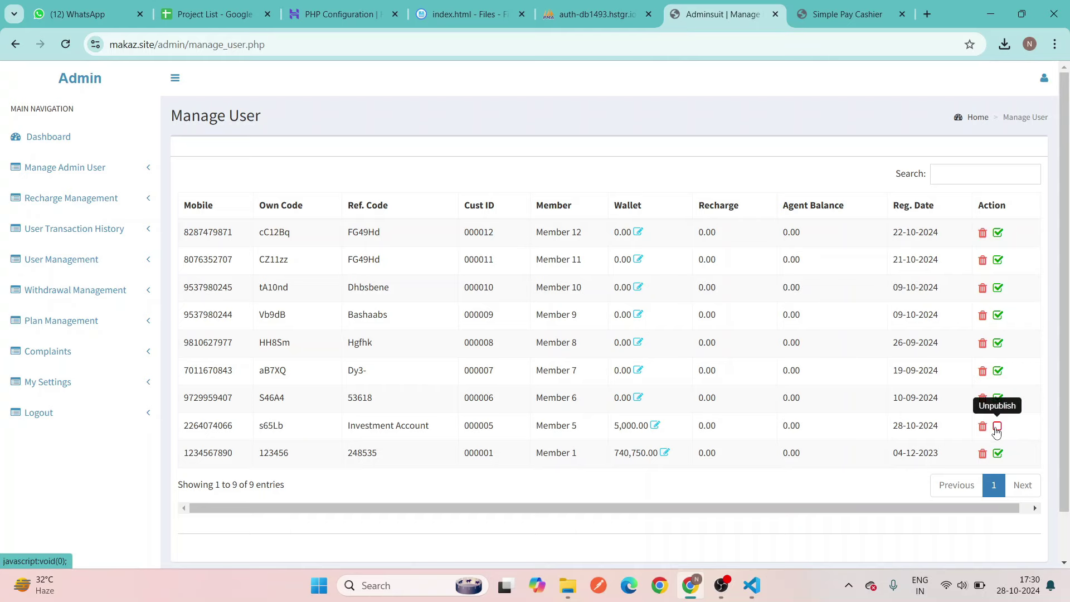
click(996, 427)
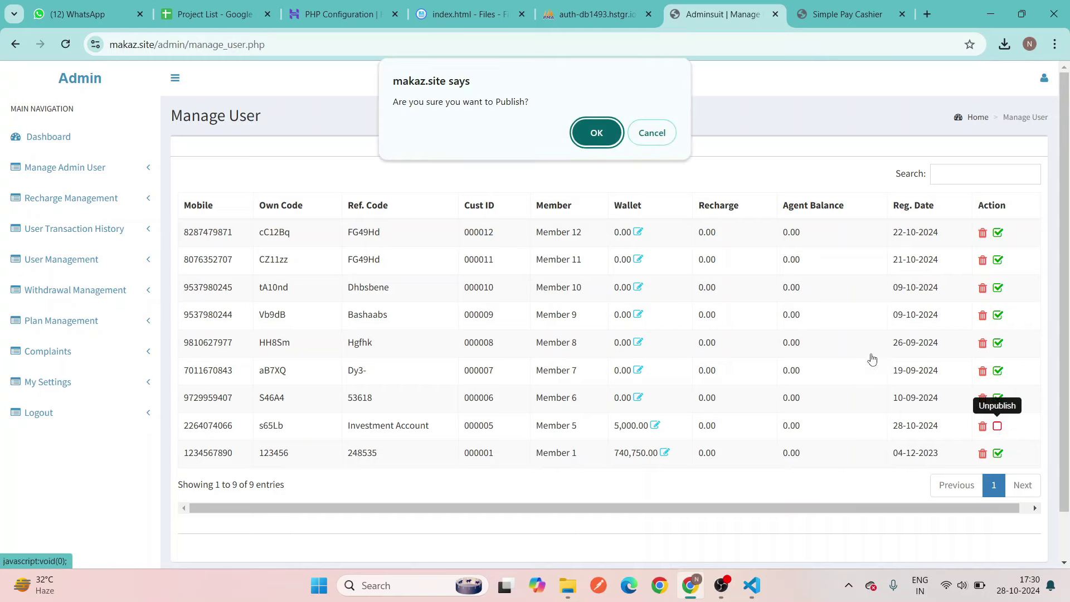
click(596, 128)
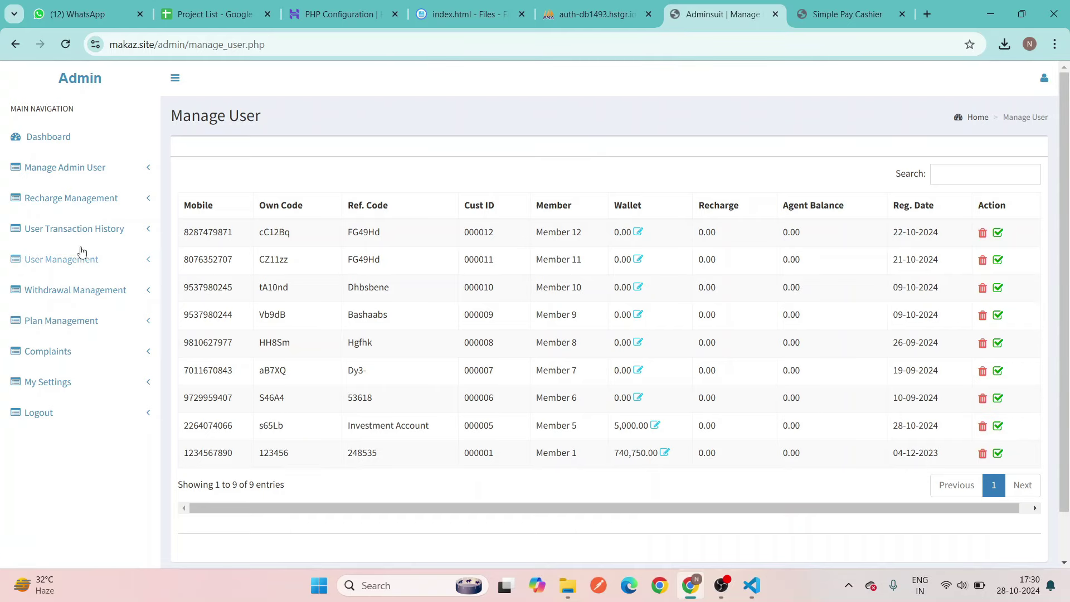
click(104, 296)
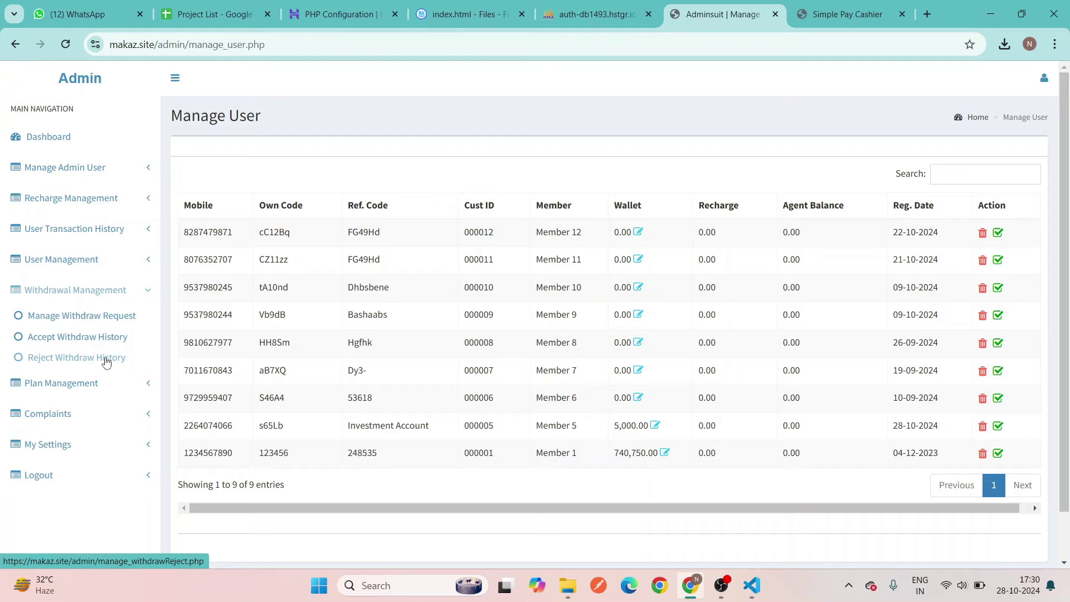
Step: Dismiss the GOOD NEWS popup on xxpay-Exchange and open Plan Management's Create New Plan form
scroll(111, 379, down, 1)
click(105, 329)
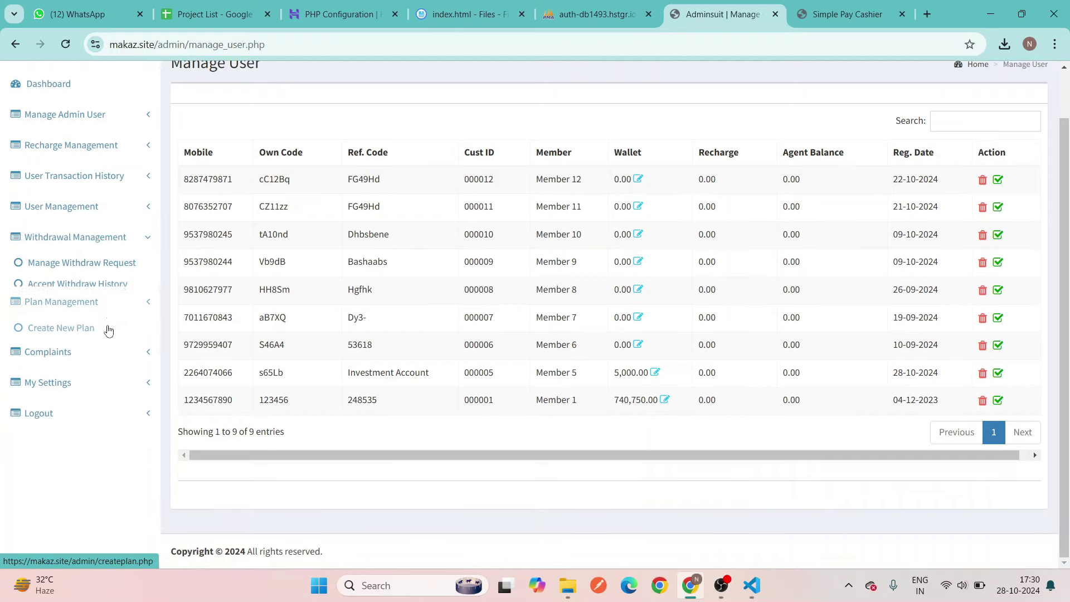
click(841, 5)
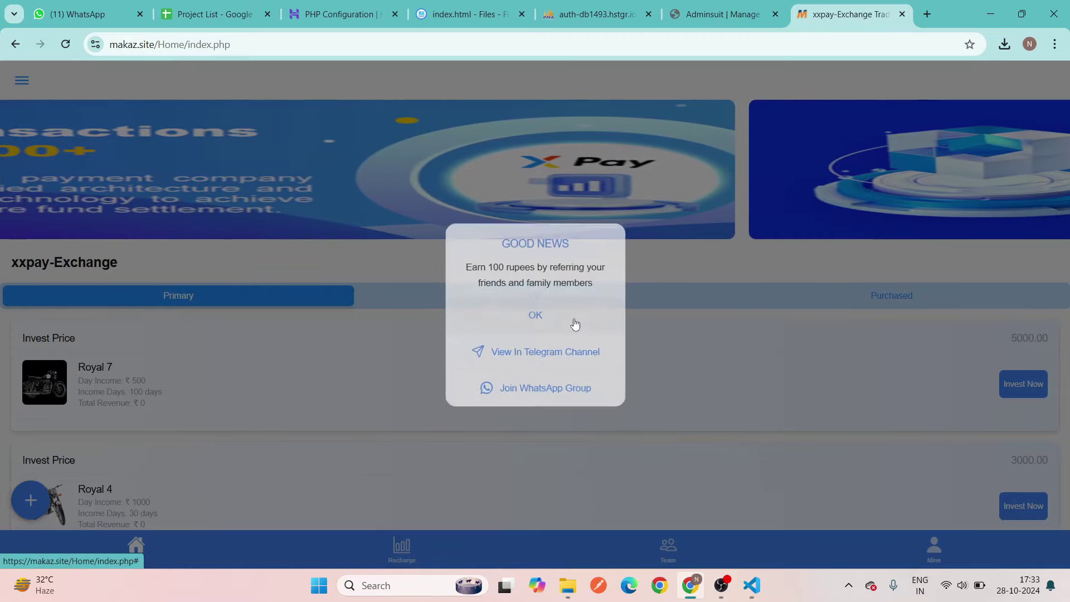
click(575, 324)
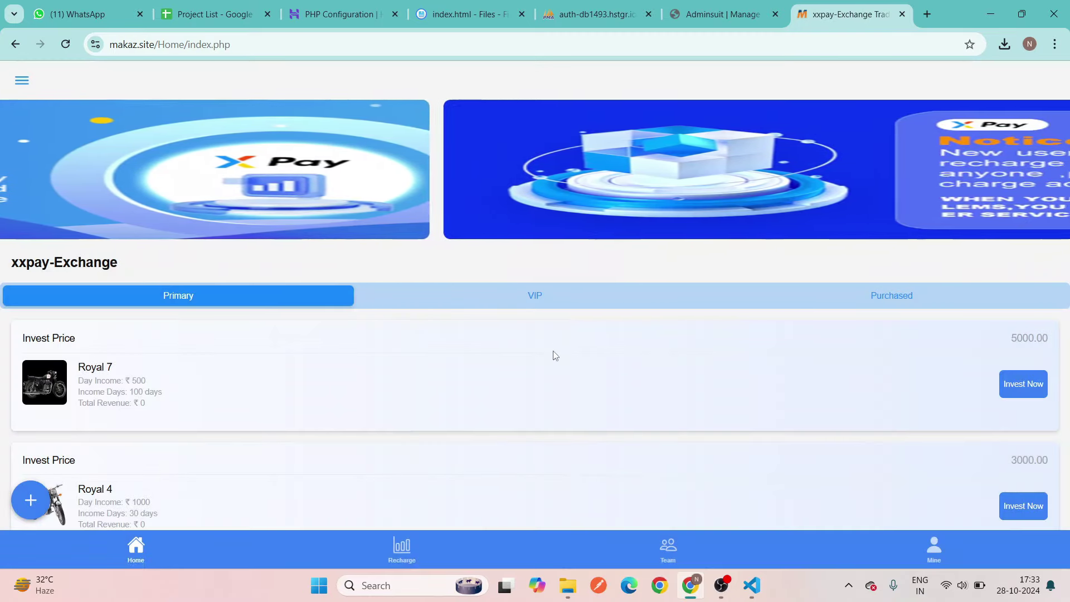
click(707, 7)
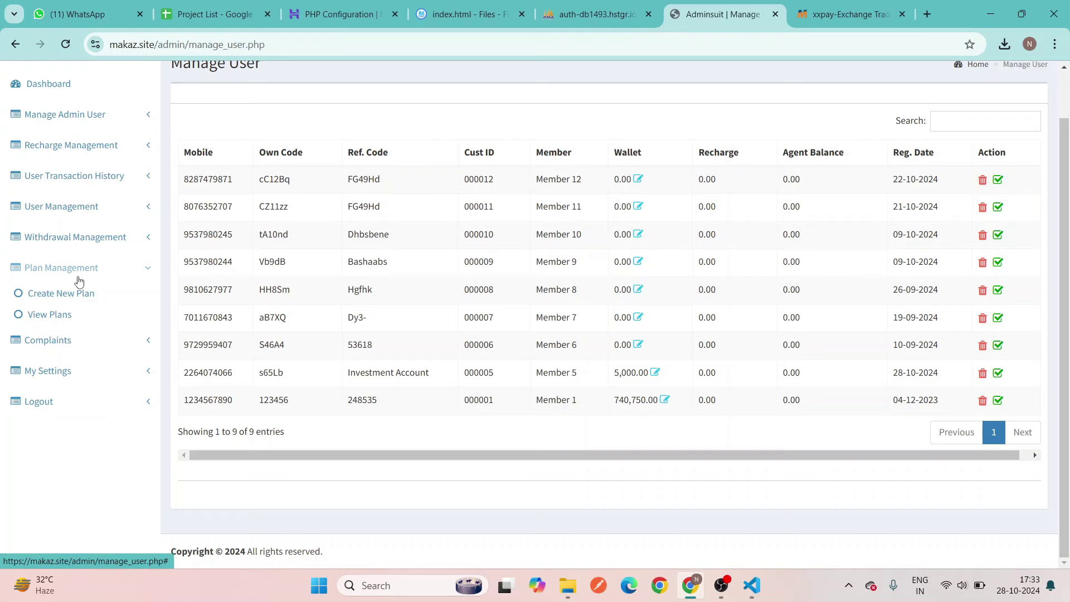
click(61, 293)
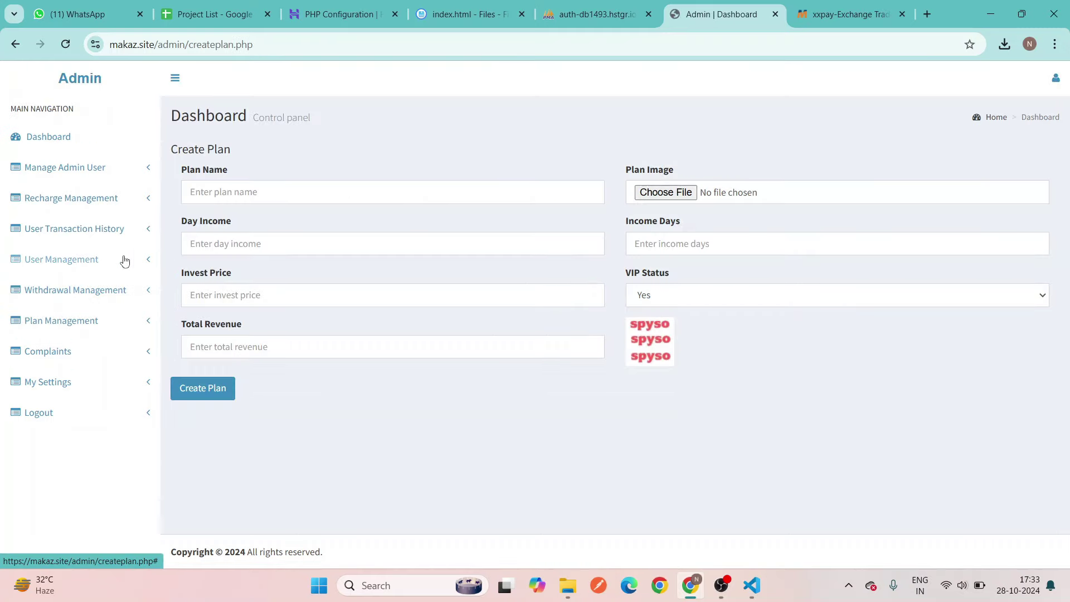
Step: Fill in Plan 1 with day income 12, invest price 50 and total revenue 5000
click(263, 189)
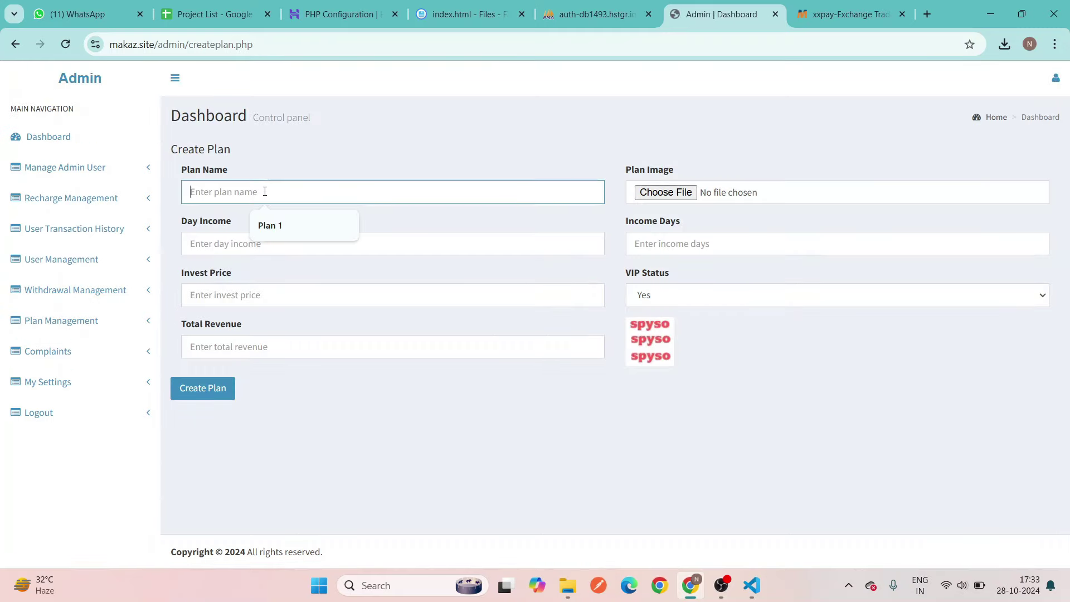
click(294, 231)
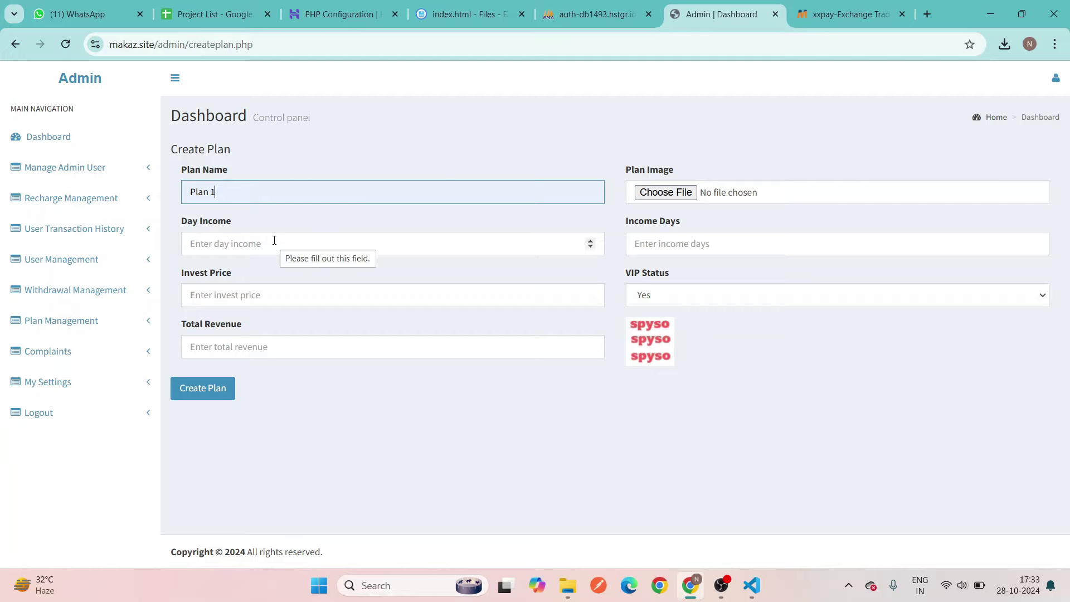
click(275, 240)
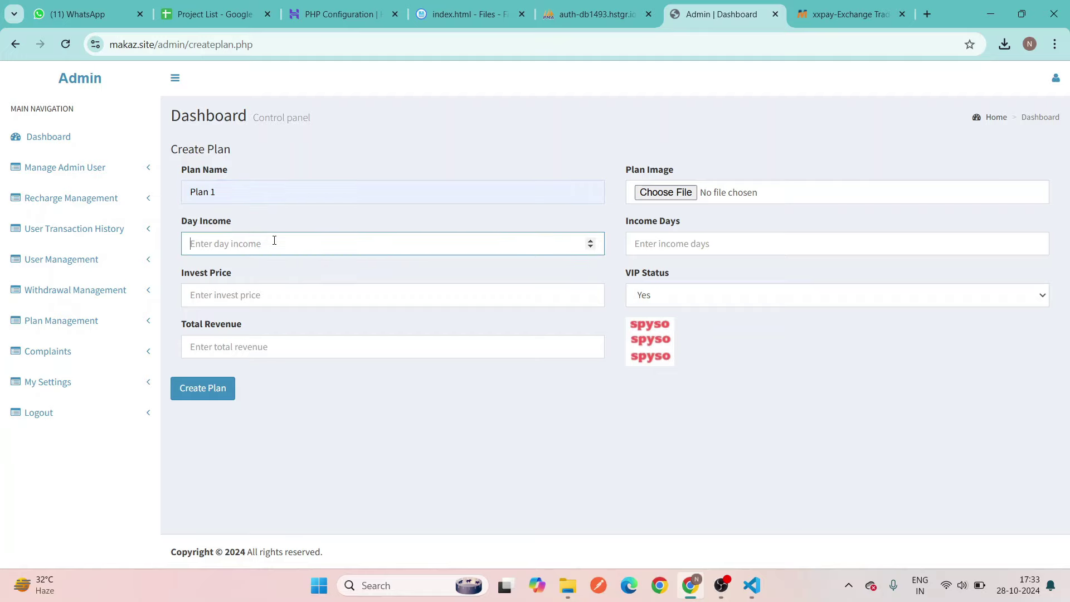
text(12)
click(257, 294)
text(50)
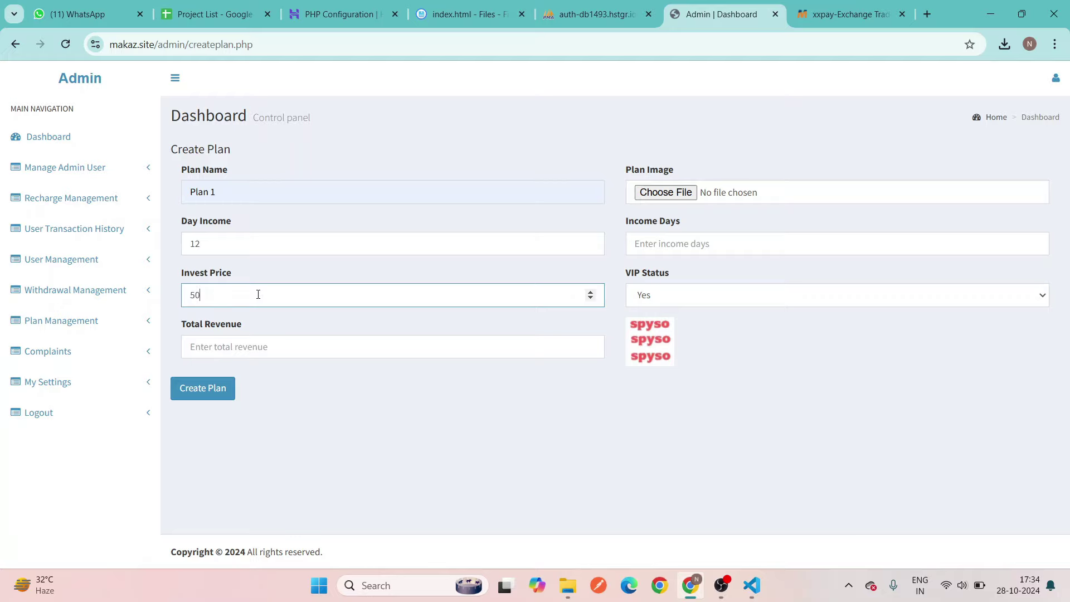
click(263, 352)
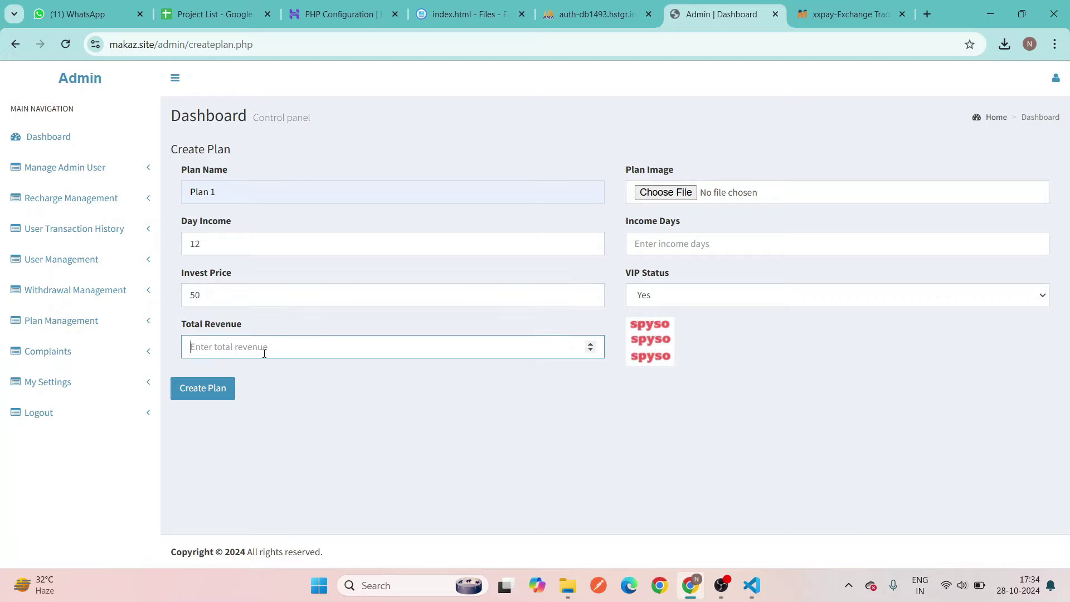
text(5000)
click(592, 413)
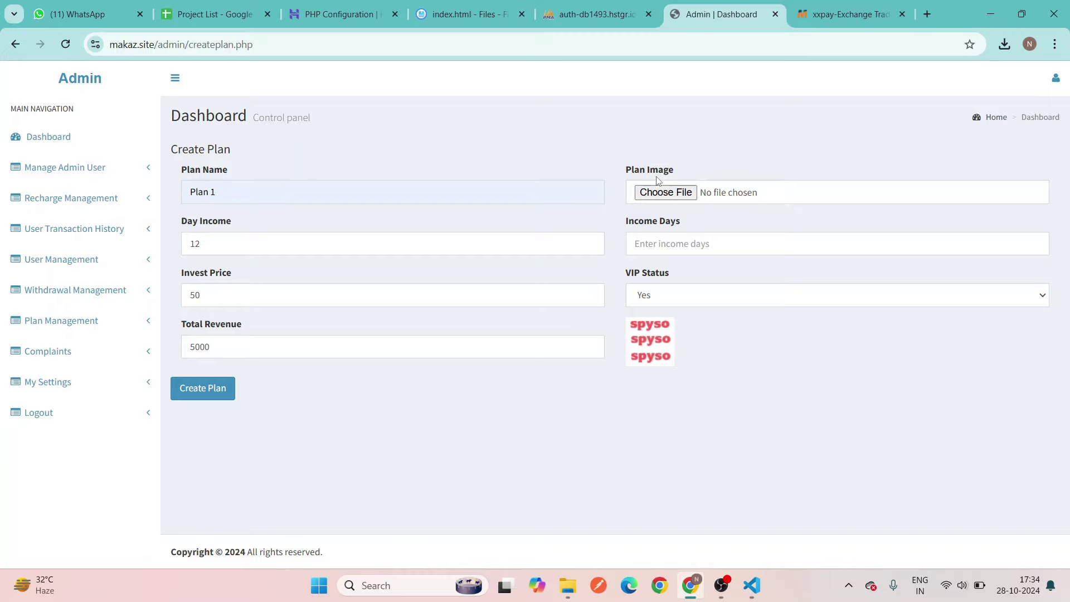
Step: Cancel choosing a plan image and move to the Income Days field
click(686, 193)
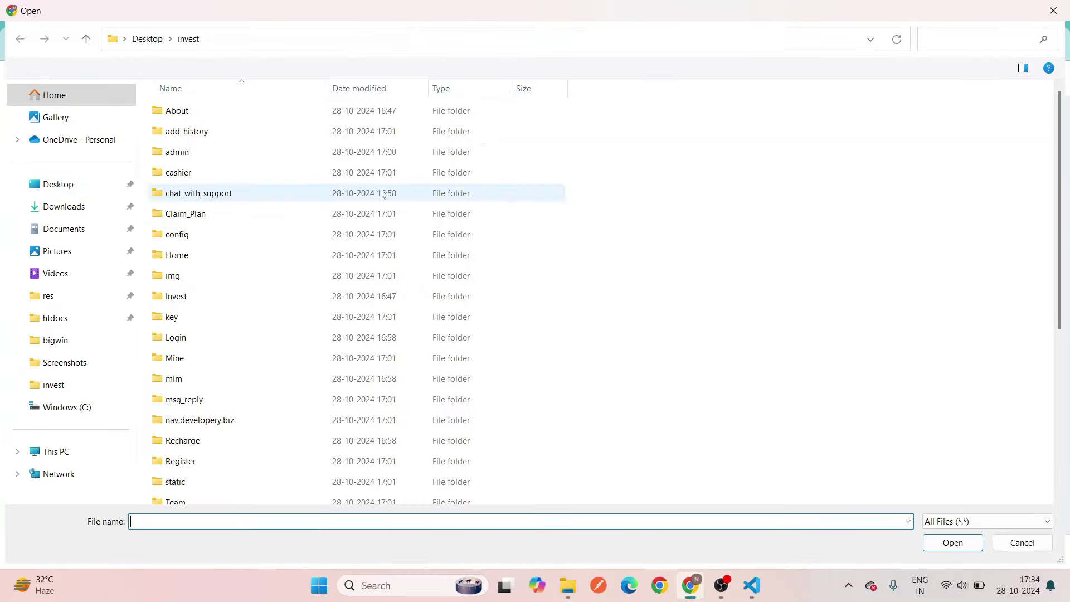
click(1053, 10)
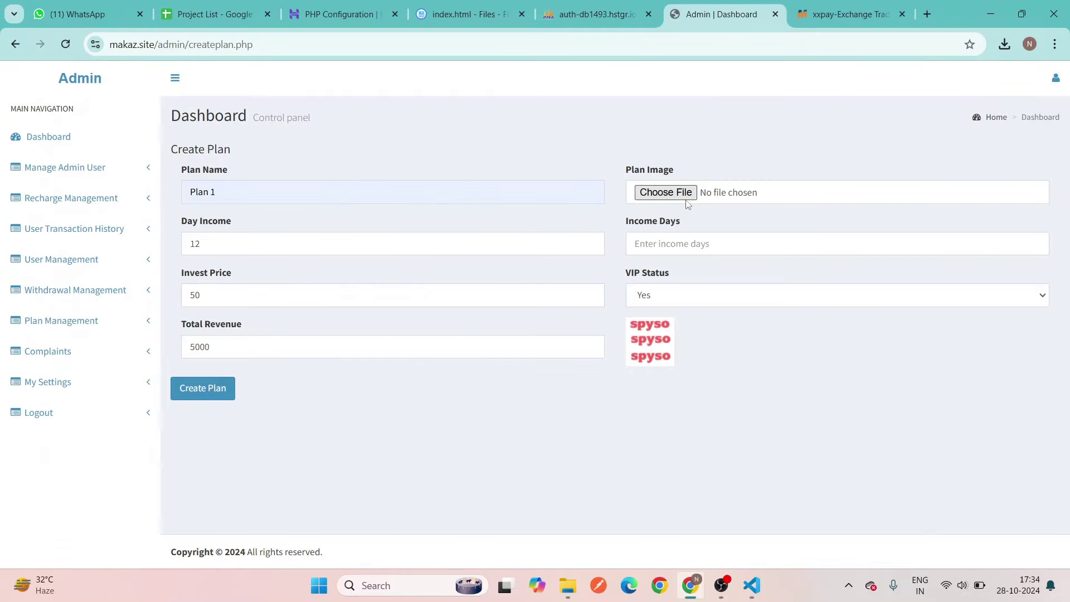
click(676, 248)
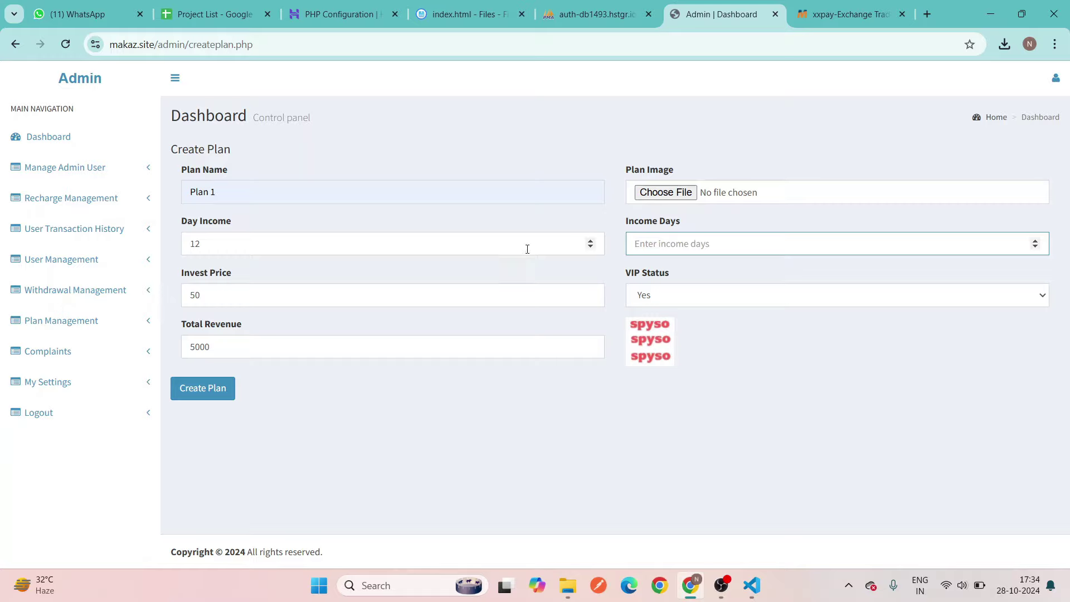
click(697, 361)
triple_click(651, 274)
click(846, 14)
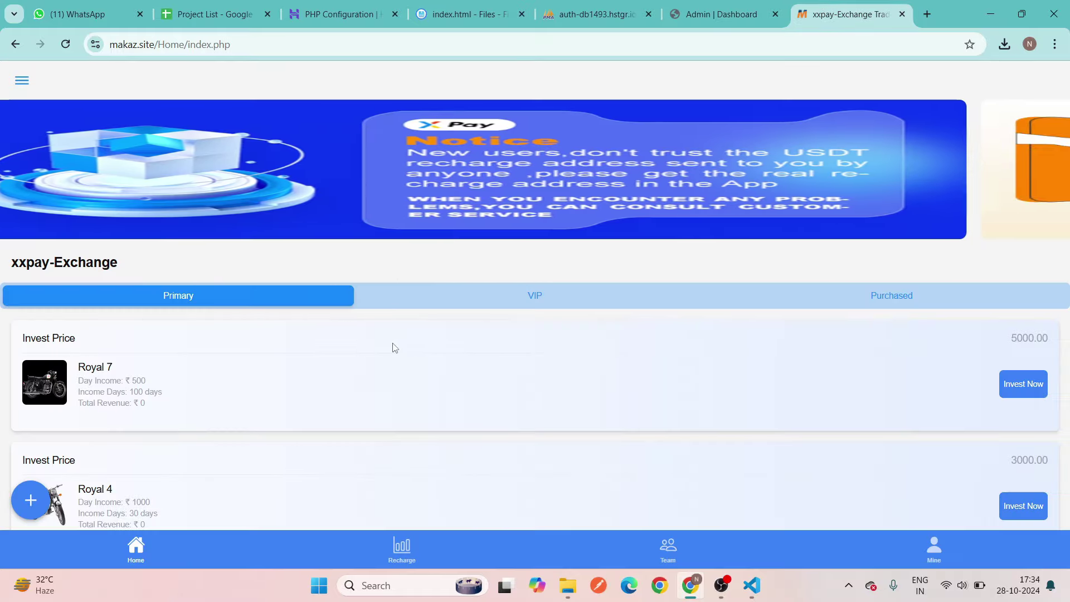
scroll(374, 347, down, 1)
click(513, 230)
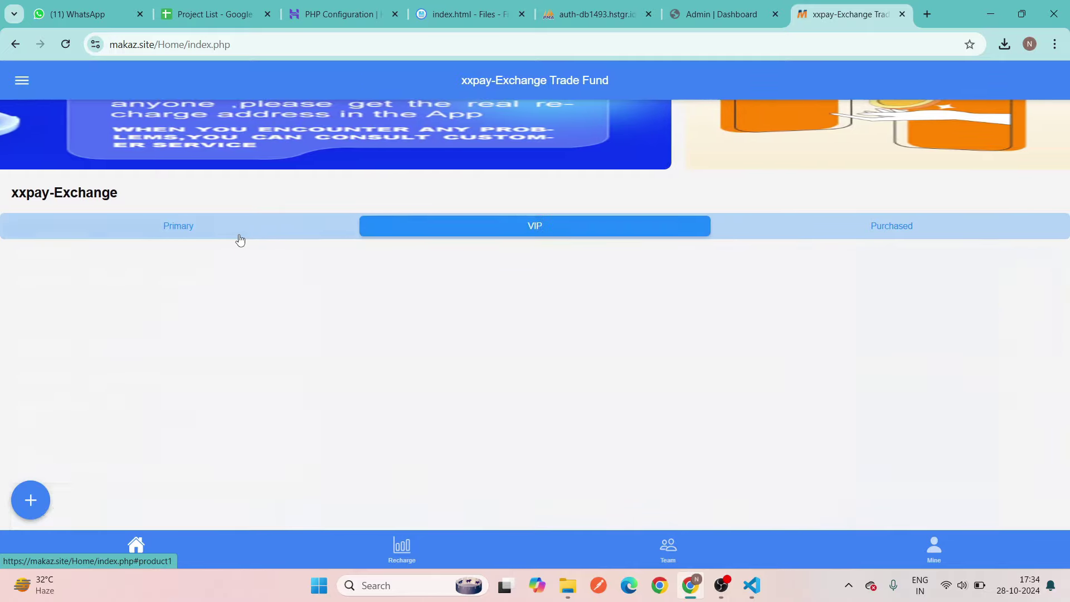
click(207, 226)
click(530, 227)
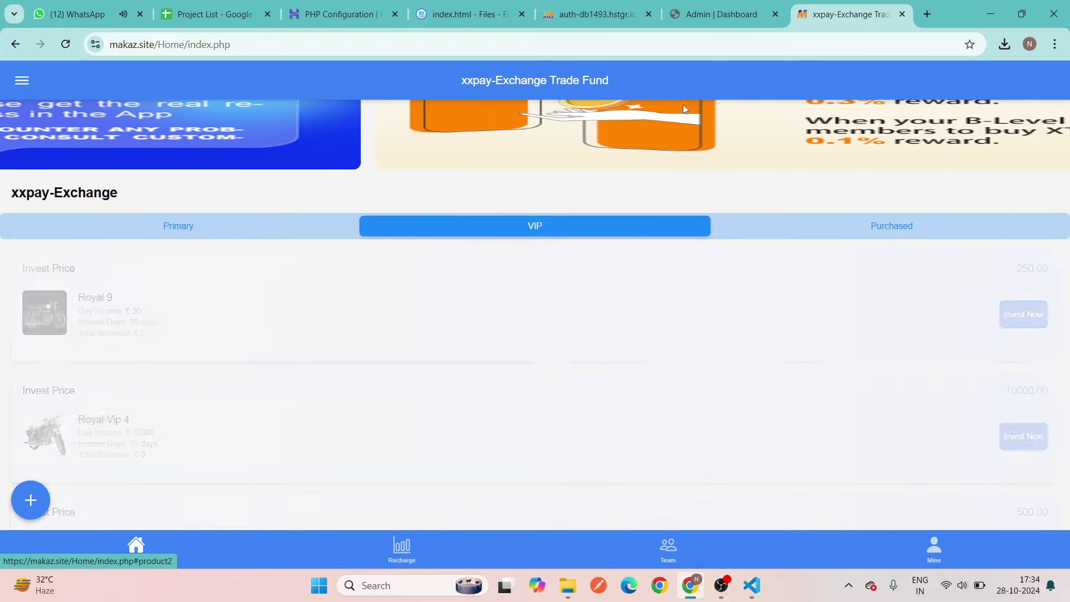
click(727, 10)
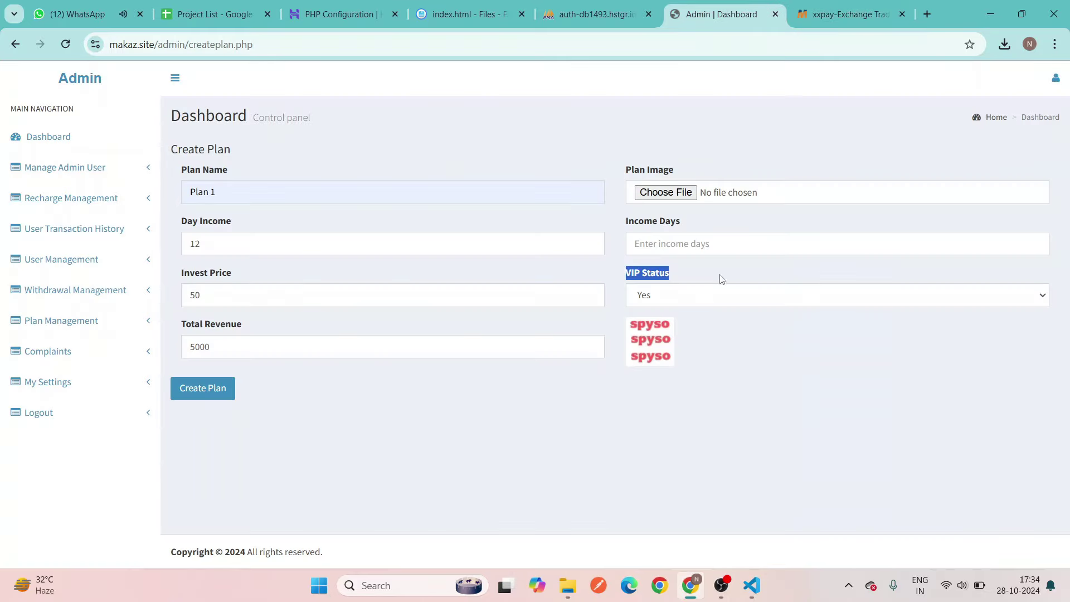
key(ctrl+Tab)
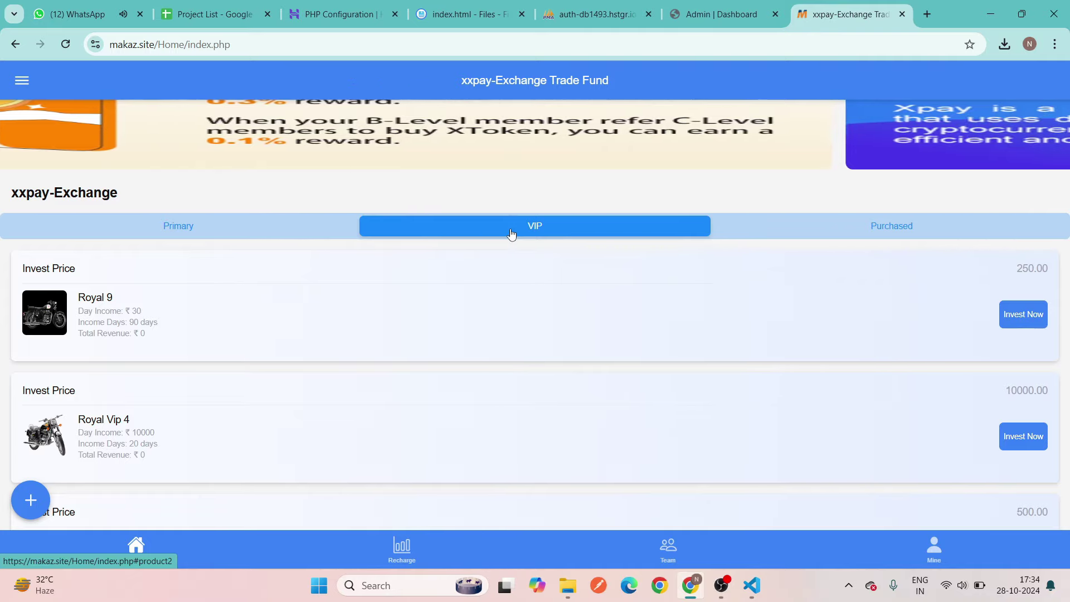
click(724, 13)
click(680, 291)
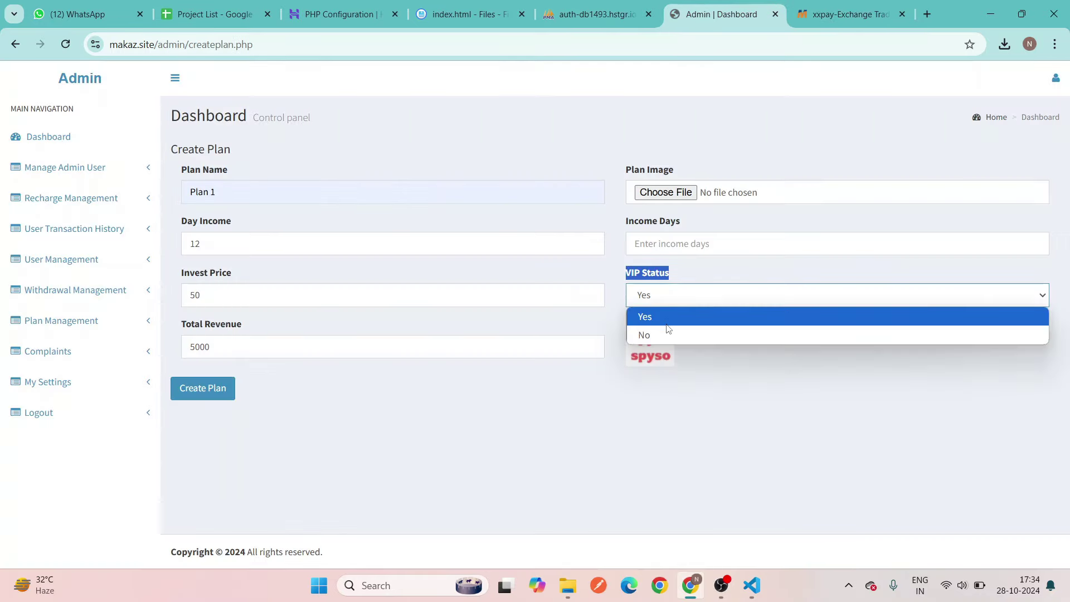
click(667, 332)
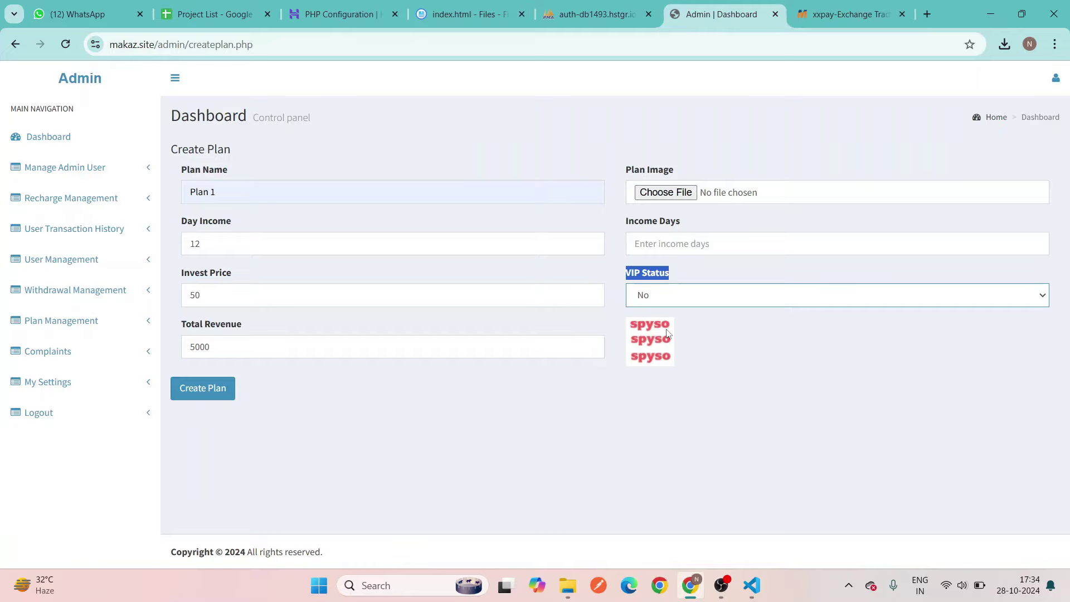
click(847, 14)
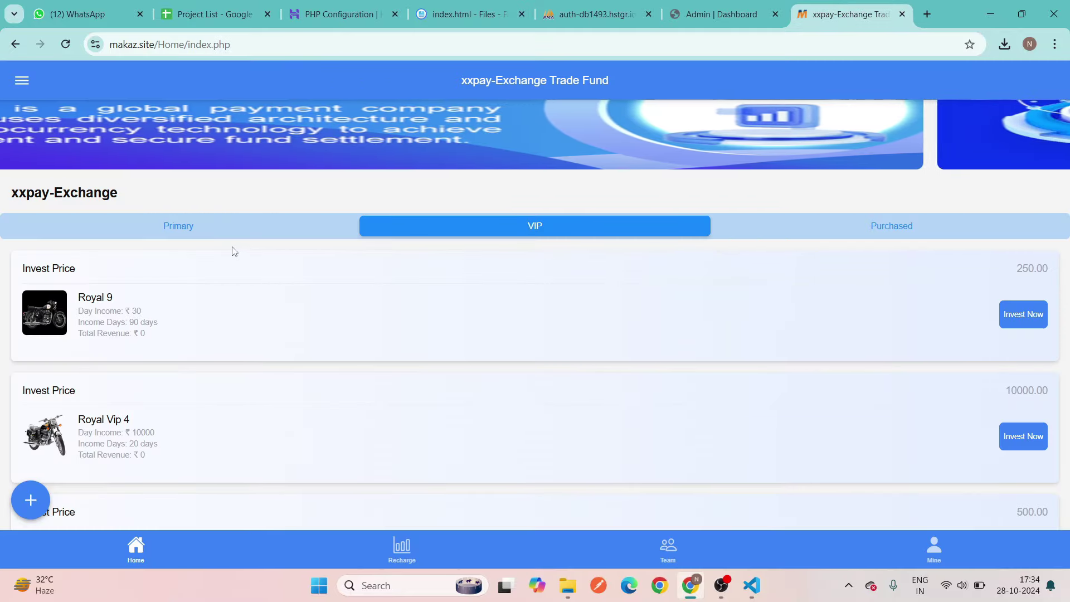
click(234, 229)
click(511, 227)
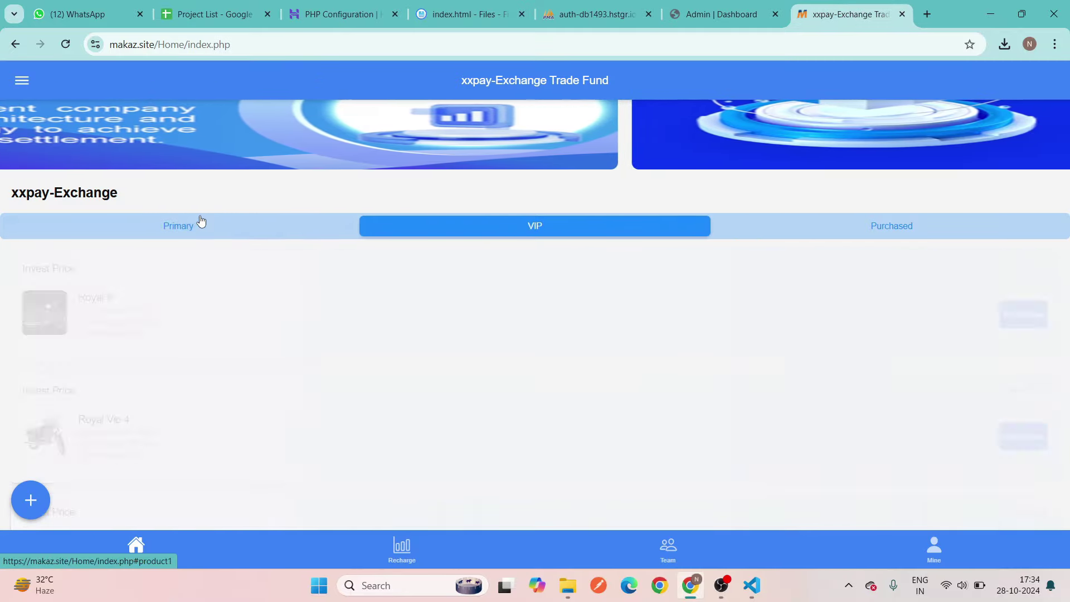
click(202, 222)
click(561, 224)
key(ctrl+shift+Tab)
click(716, 302)
click(713, 313)
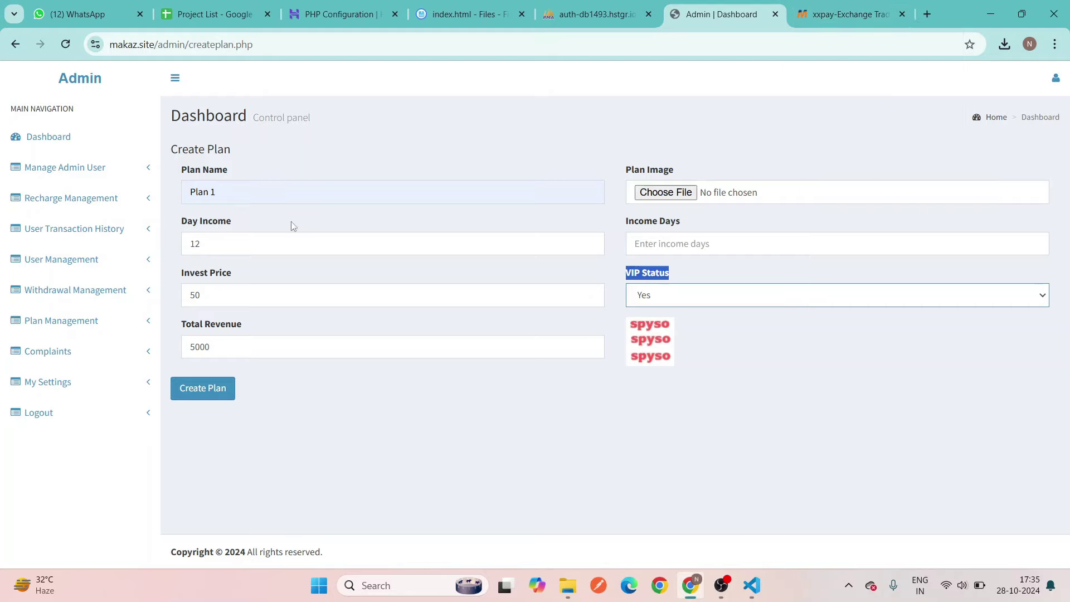
Step: Open Plan Management > View Plans and scan the plans table
click(84, 327)
click(51, 367)
scroll(704, 312, down, 8)
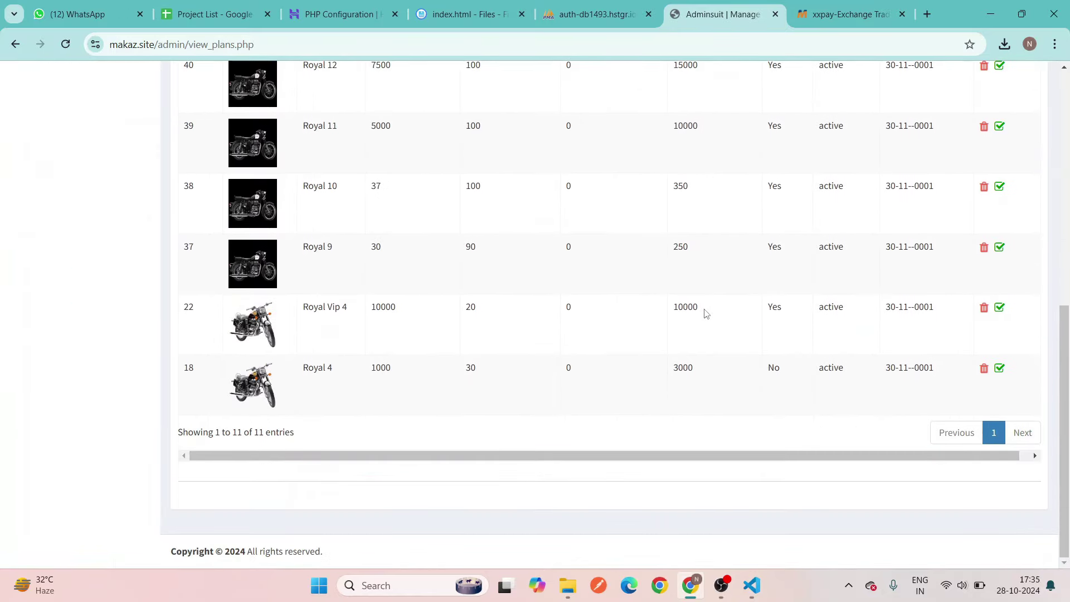
scroll(704, 314, up, 8)
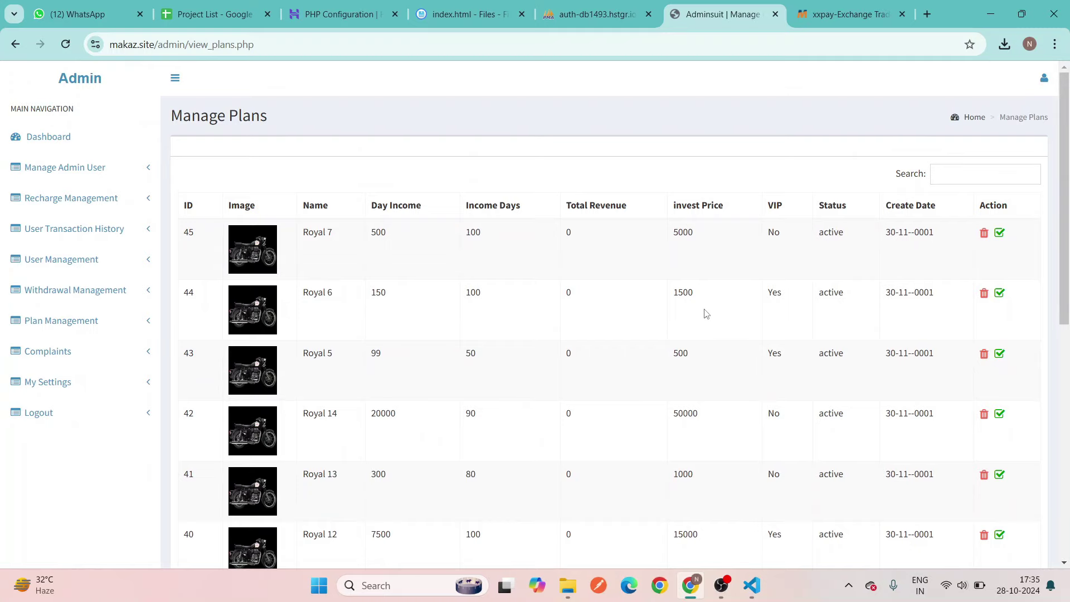
Step: Check the user's account page on xxpay-Exchange, then open Complaints > Pending Complaints
click(136, 354)
scroll(136, 357, down, 1)
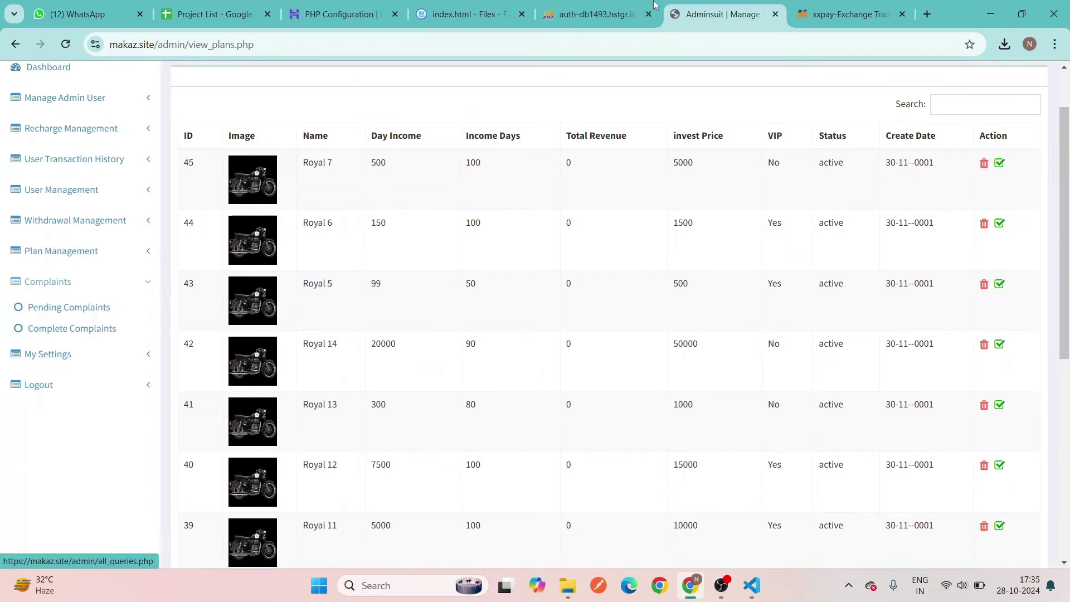
click(844, 14)
scroll(165, 483, down, 1)
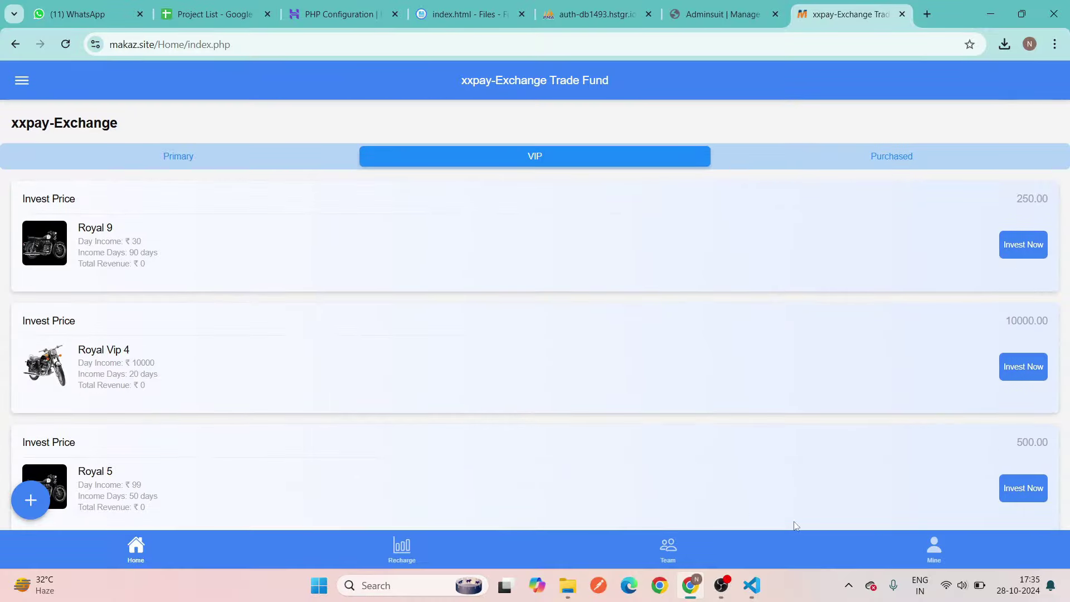
click(950, 558)
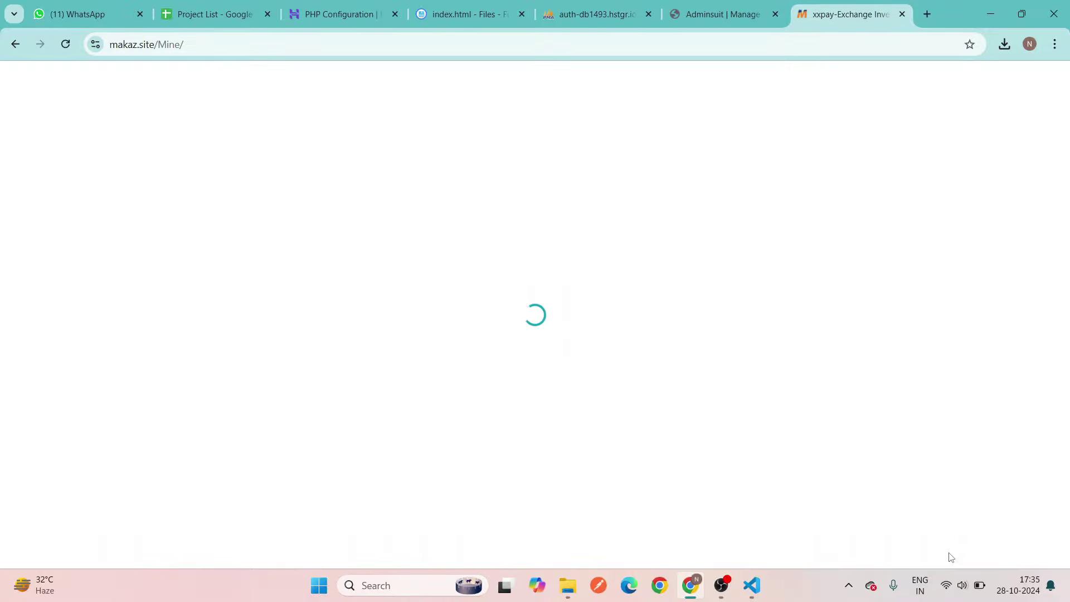
scroll(265, 265, down, 5)
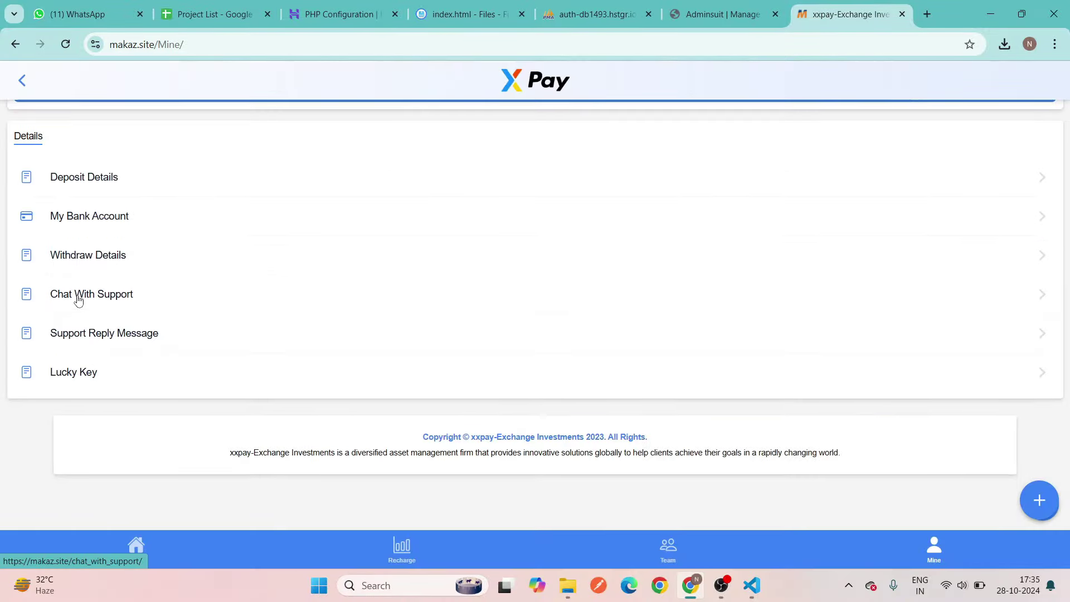
click(679, 3)
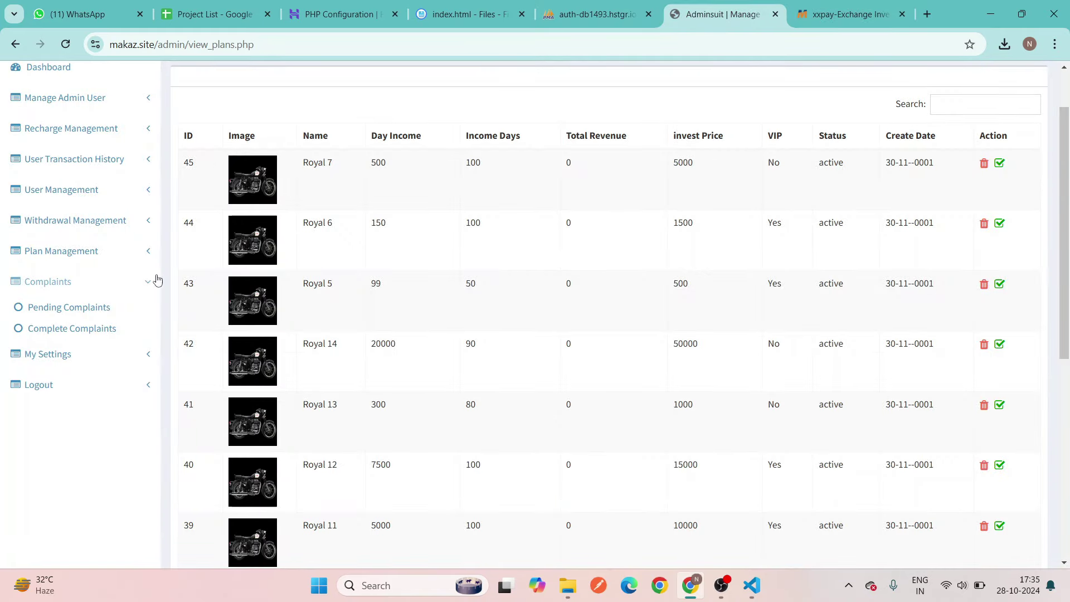
click(68, 306)
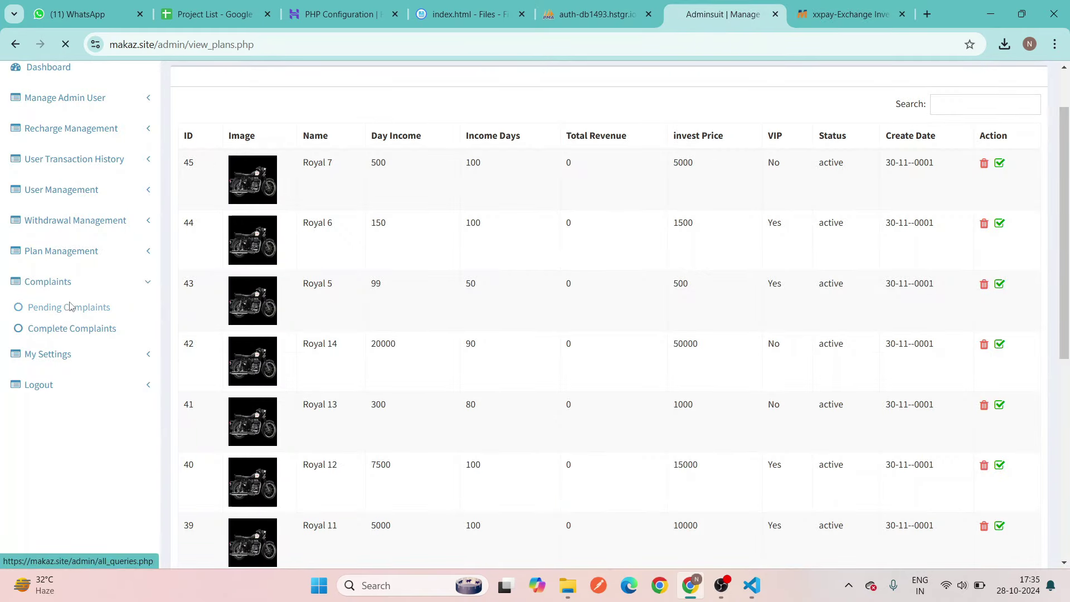
Step: View Complaints > Complete Complaints, then open My Settings > Website Settings
click(151, 353)
click(95, 399)
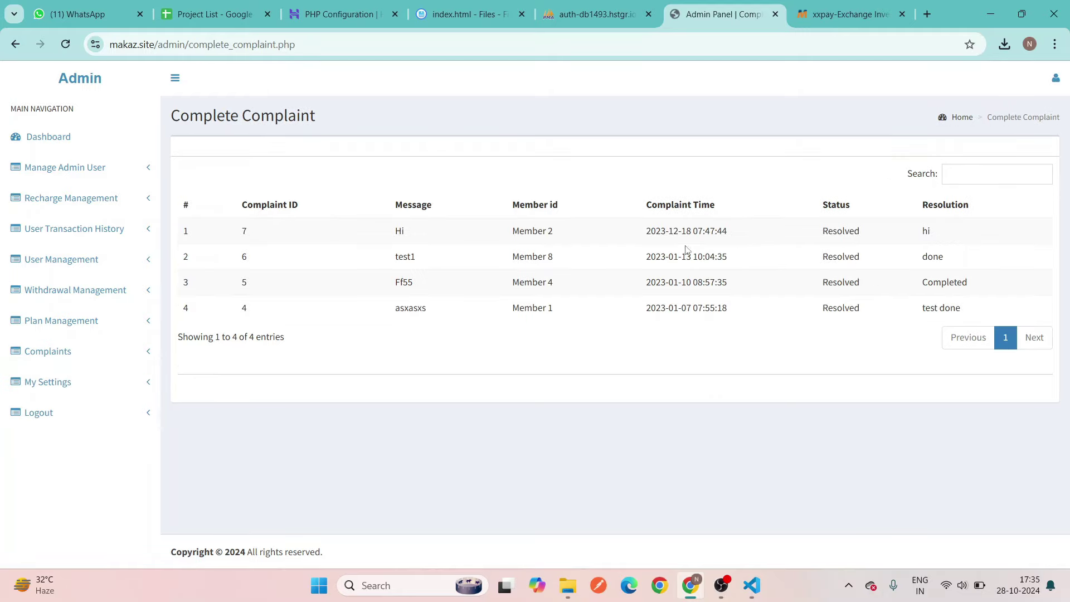
click(106, 381)
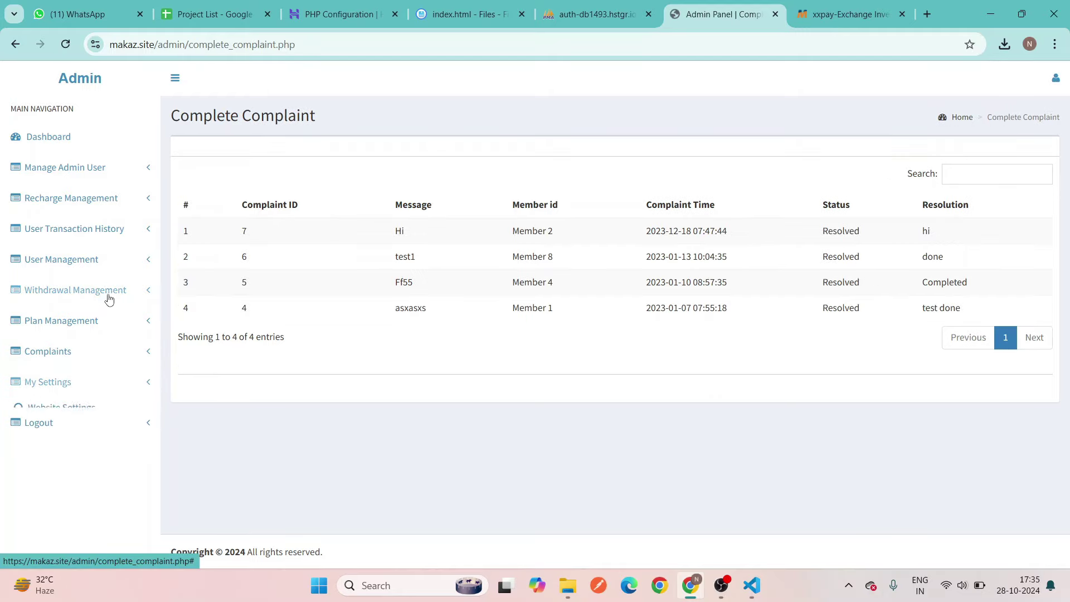
click(92, 414)
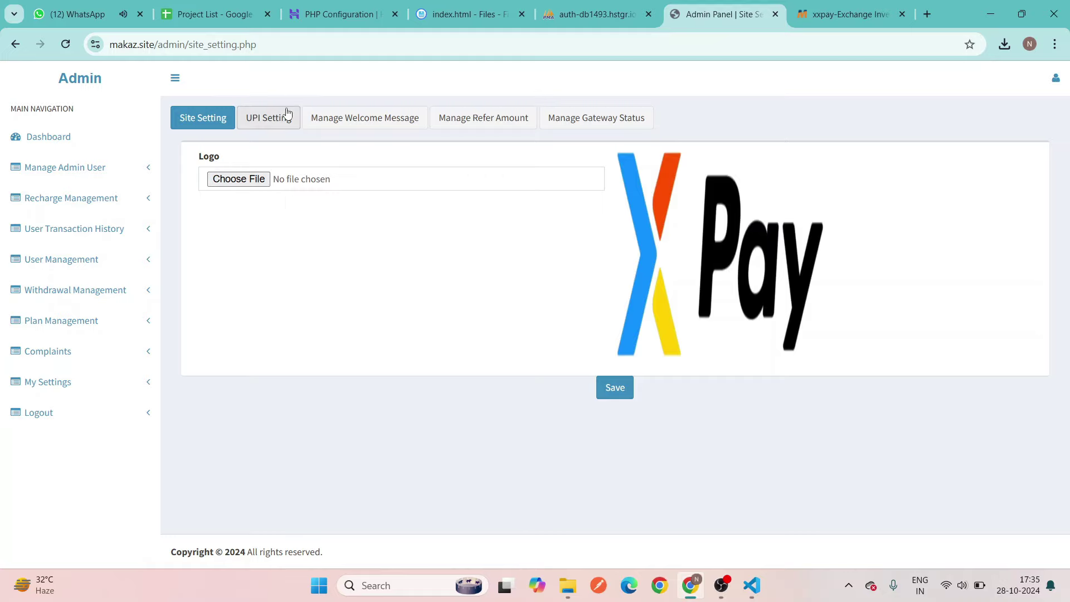
Step: On the Manage UPI page, replace the existing UPI ID with a new test handle and save
click(266, 117)
triple_click(242, 180)
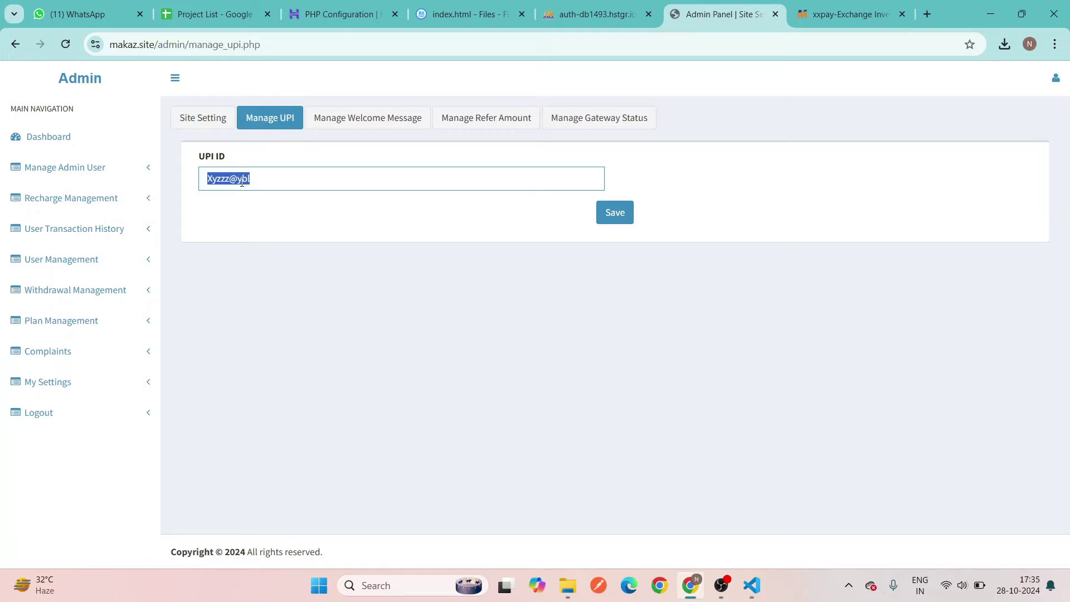
text(makaztest)
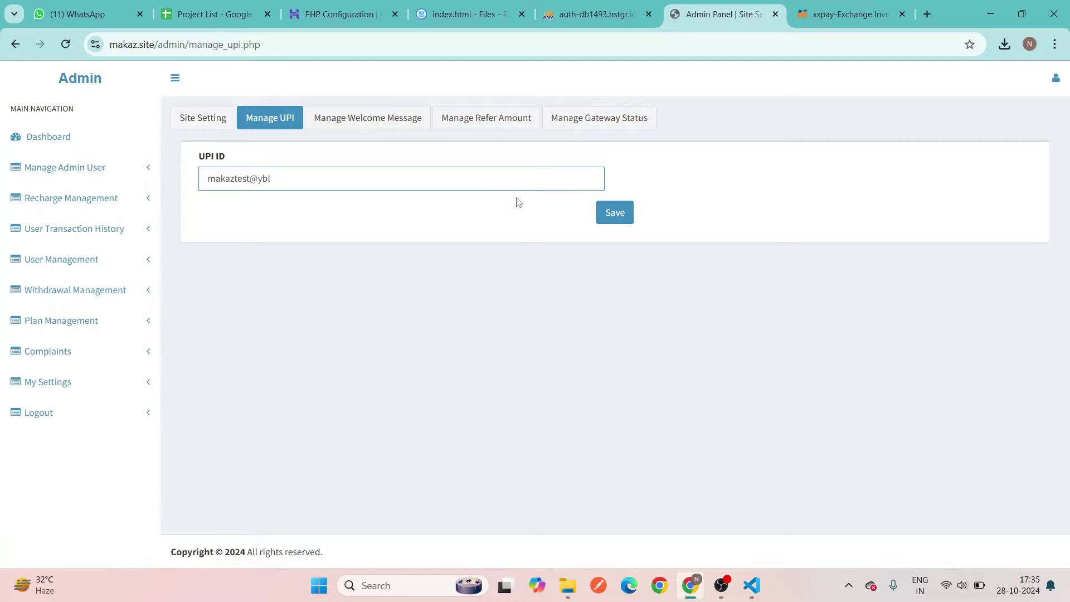
click(620, 216)
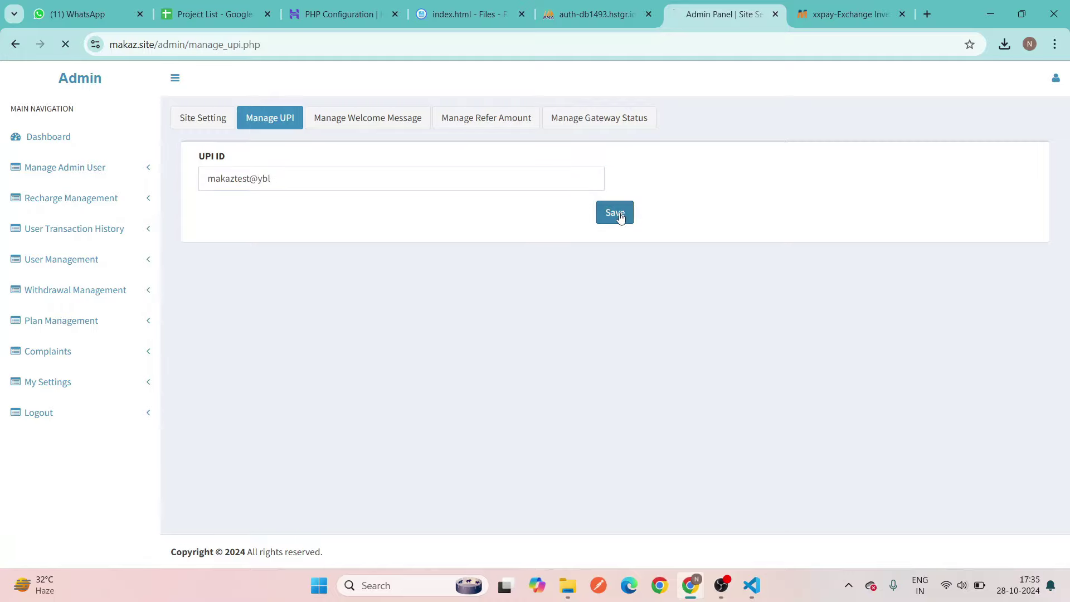
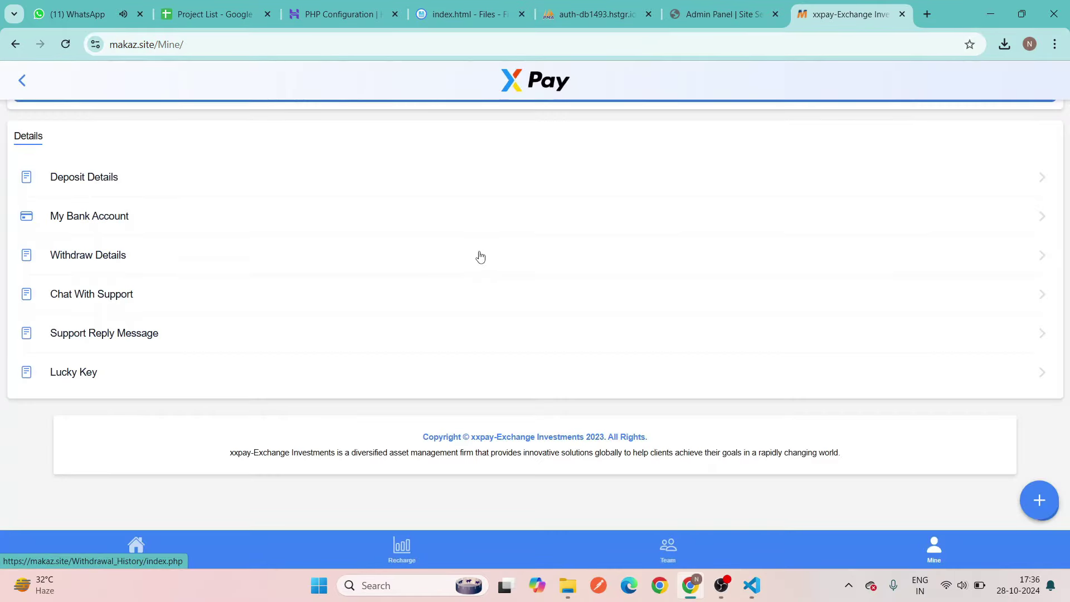
Step: Start a ₹50000 recharge from the Team page and select the payment UPI ID on the cashier page
click(667, 546)
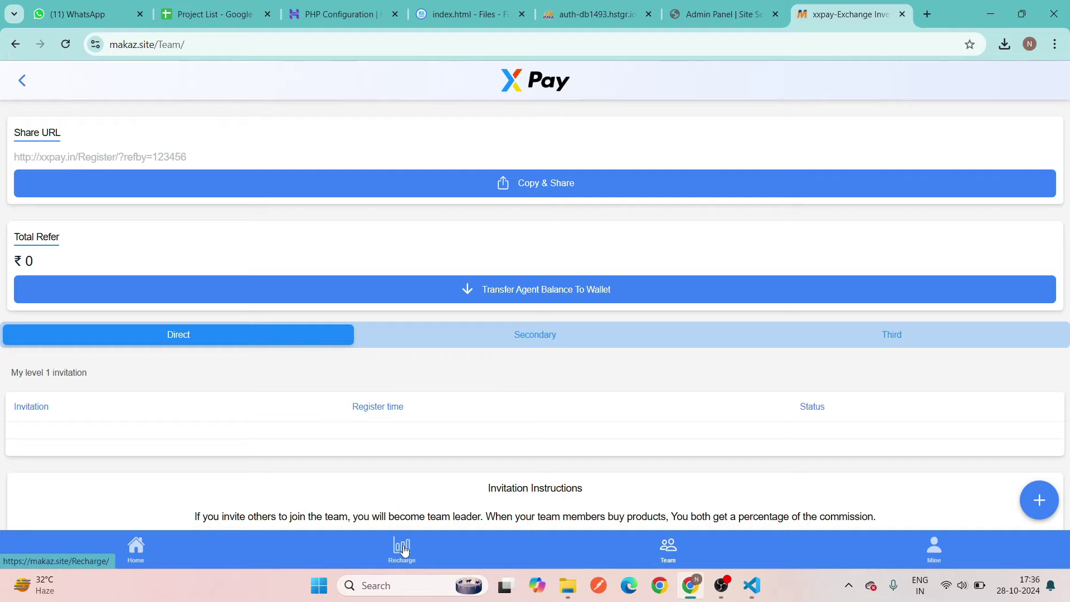
click(403, 547)
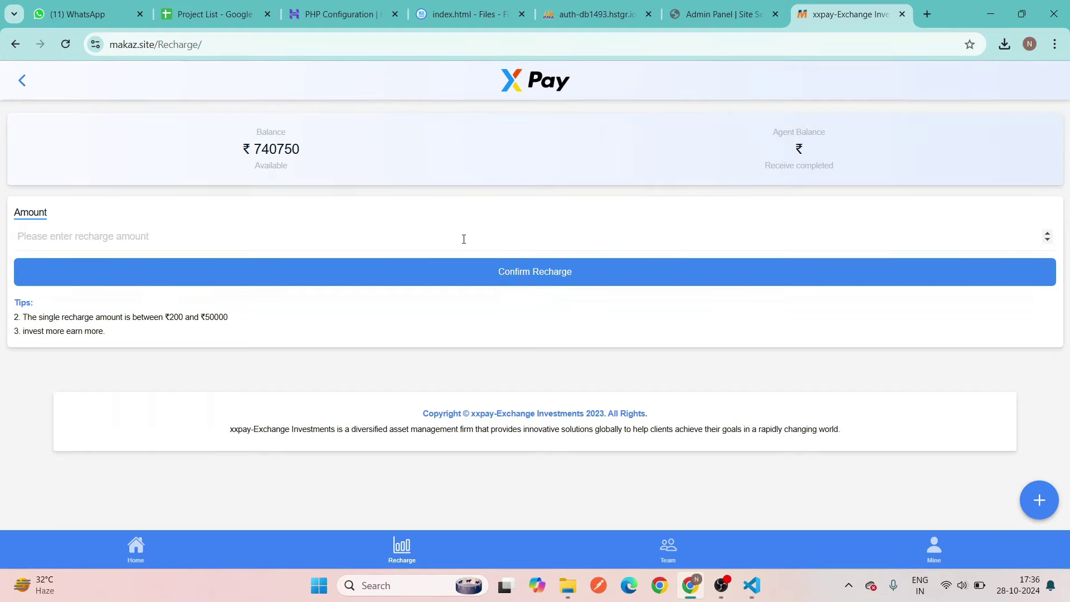
click(284, 235)
text(50000)
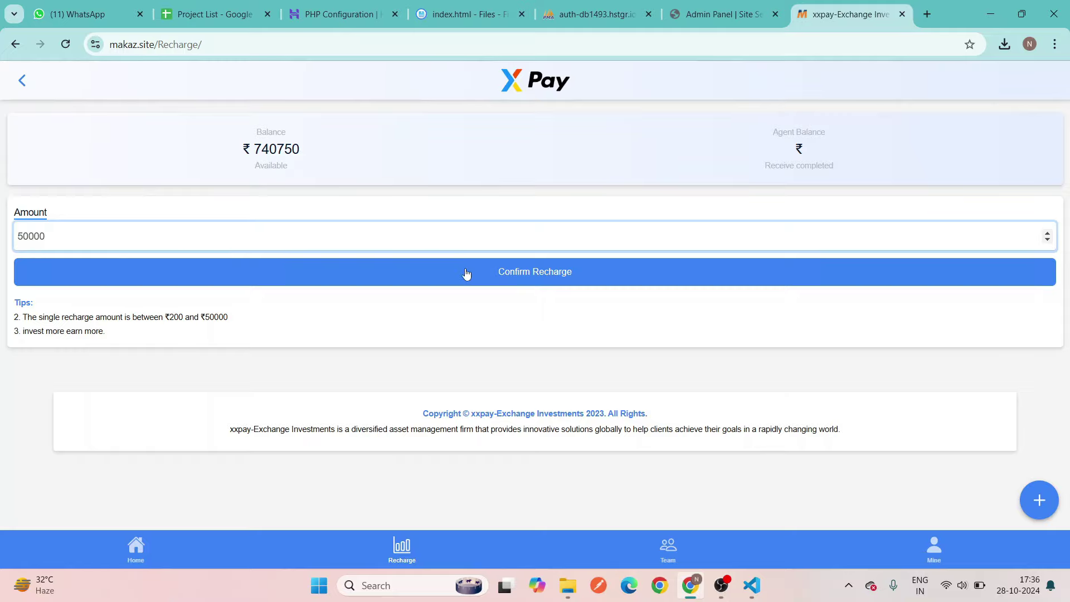
click(466, 273)
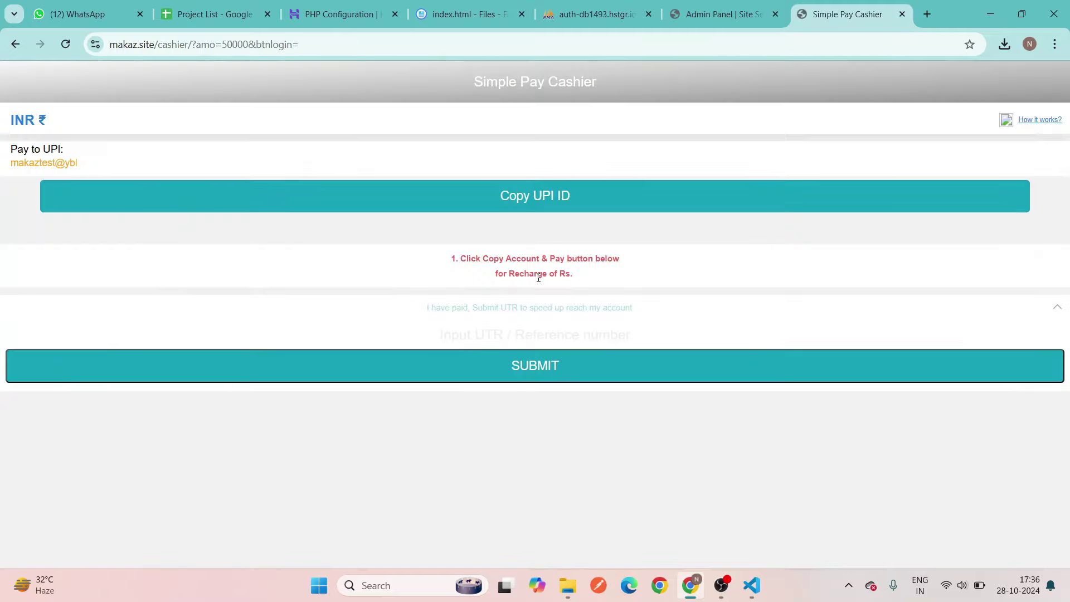
triple_click(49, 161)
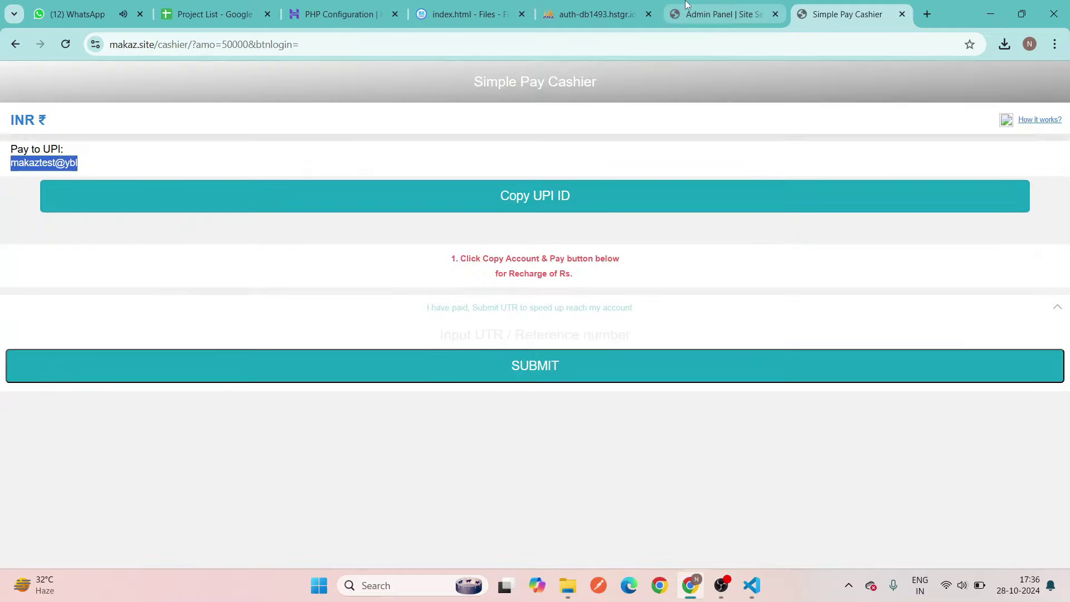
click(724, 14)
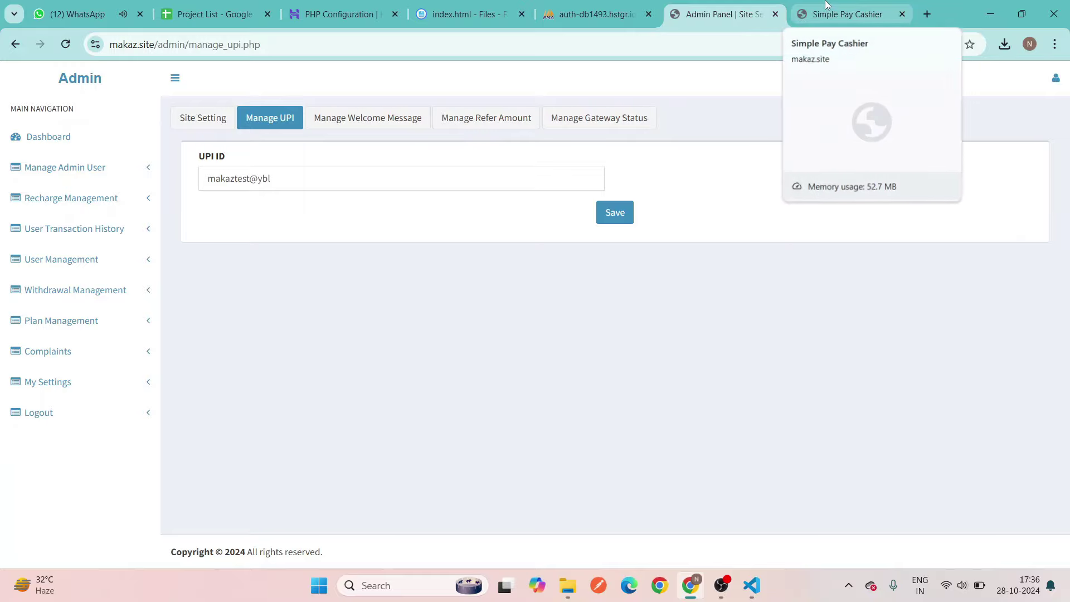
Step: Review the saved 100-rupee welcome message, then select the cashier path in the user site's address
click(387, 118)
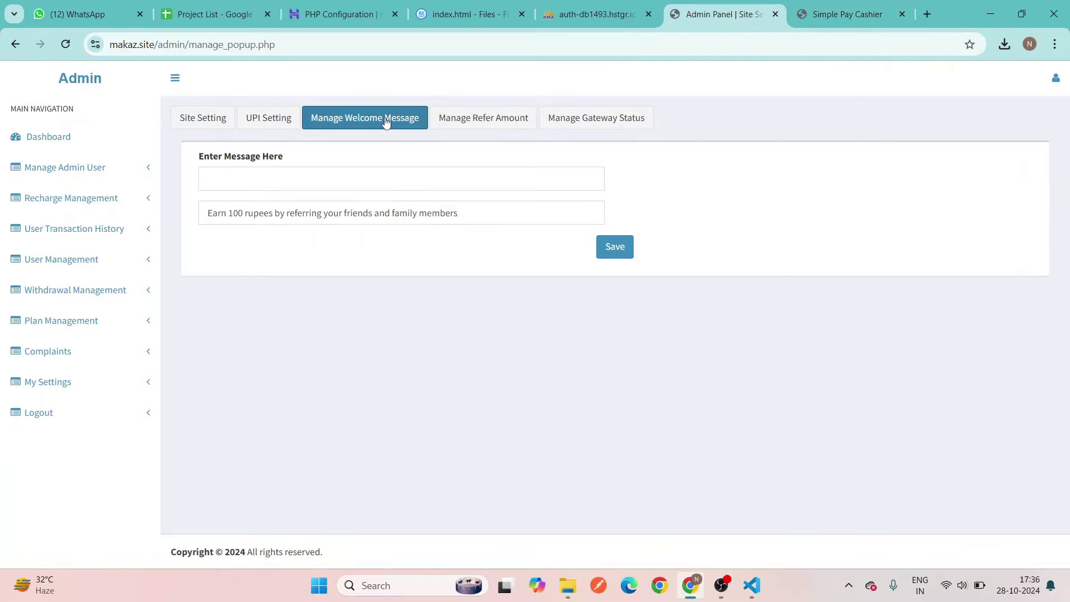
triple_click(335, 215)
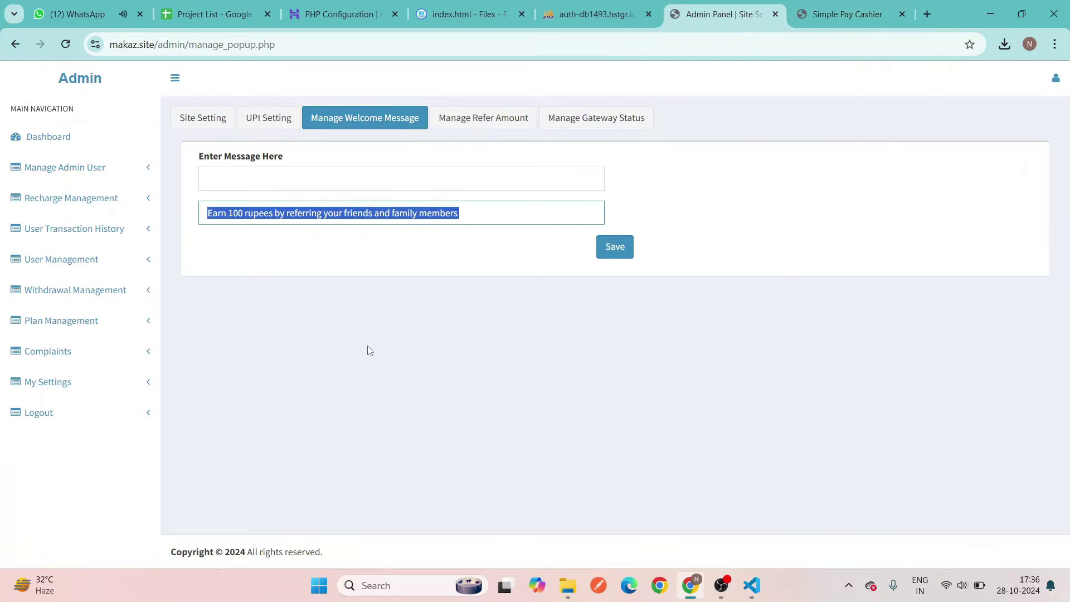
click(850, 16)
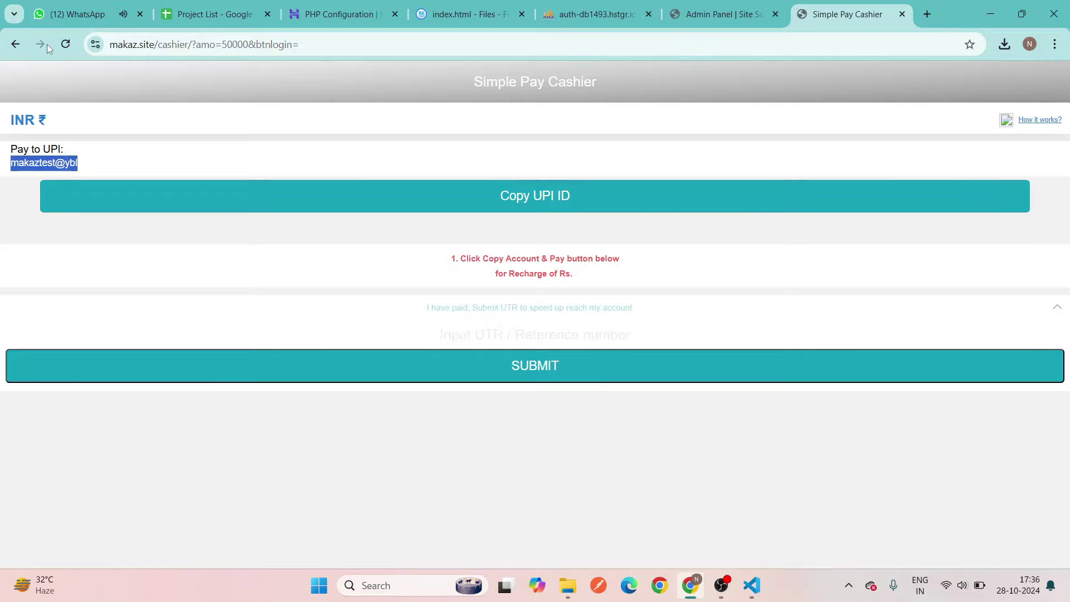
drag(157, 44, 750, 62)
Step: Load the makaz.site home page and check the GOOD NEWS referral popup text
key(BackSpace)
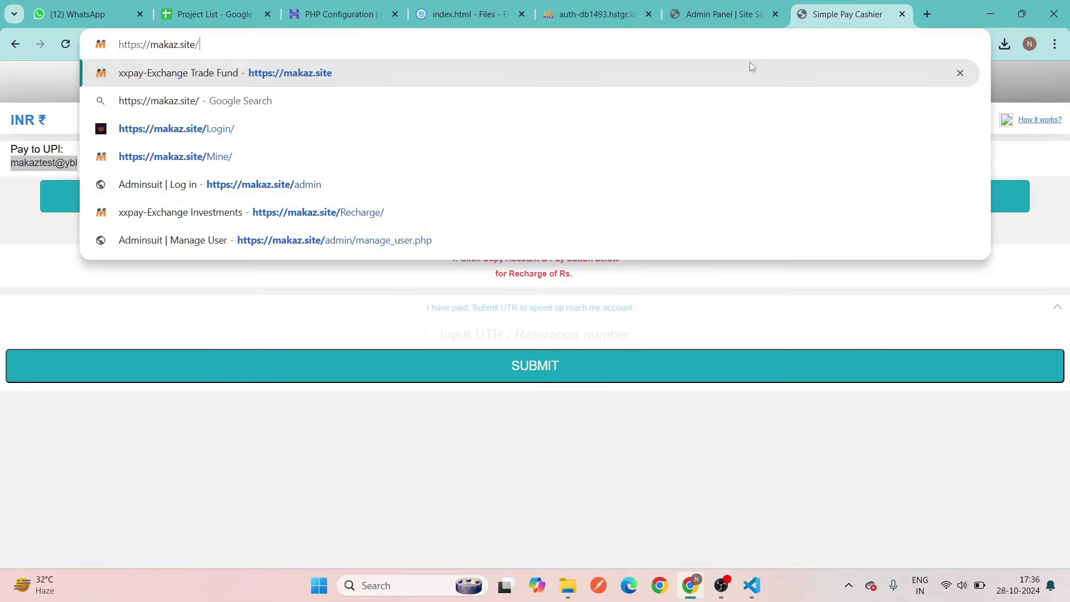
key(Return)
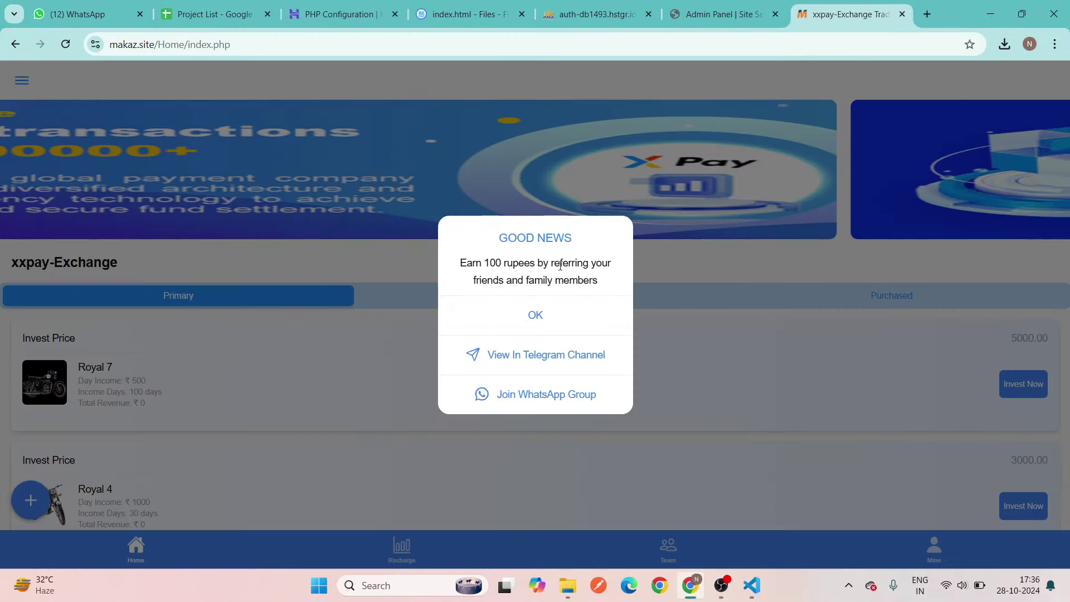
drag(459, 263, 592, 279)
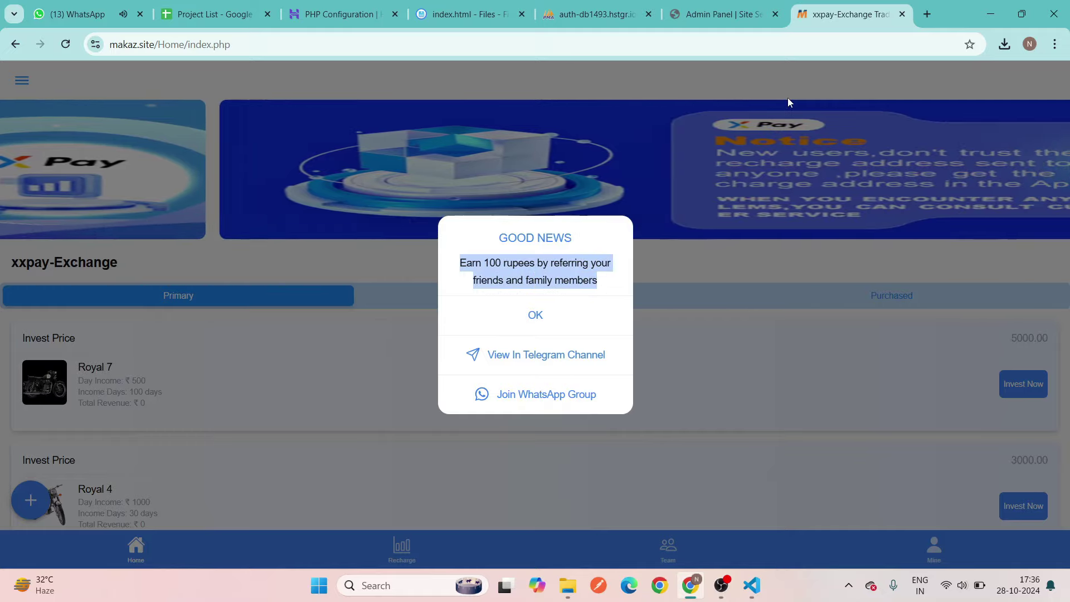
key(ctrl+shift+Tab)
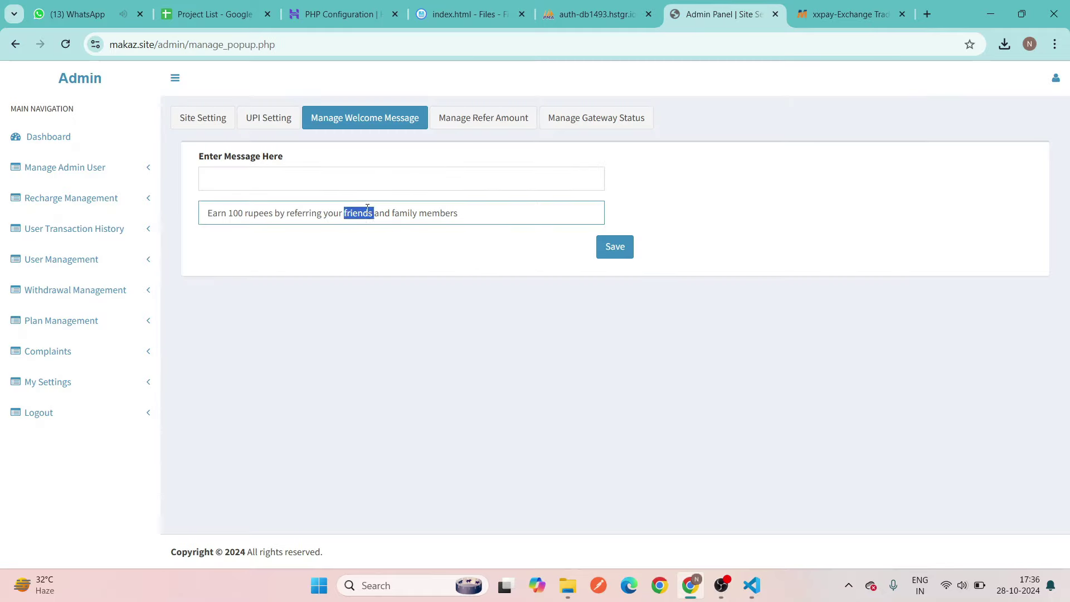
Step: Check the welcome message field, then review the Level 1–3 refer amounts of 50, 20 and 10
triple_click(367, 208)
click(337, 168)
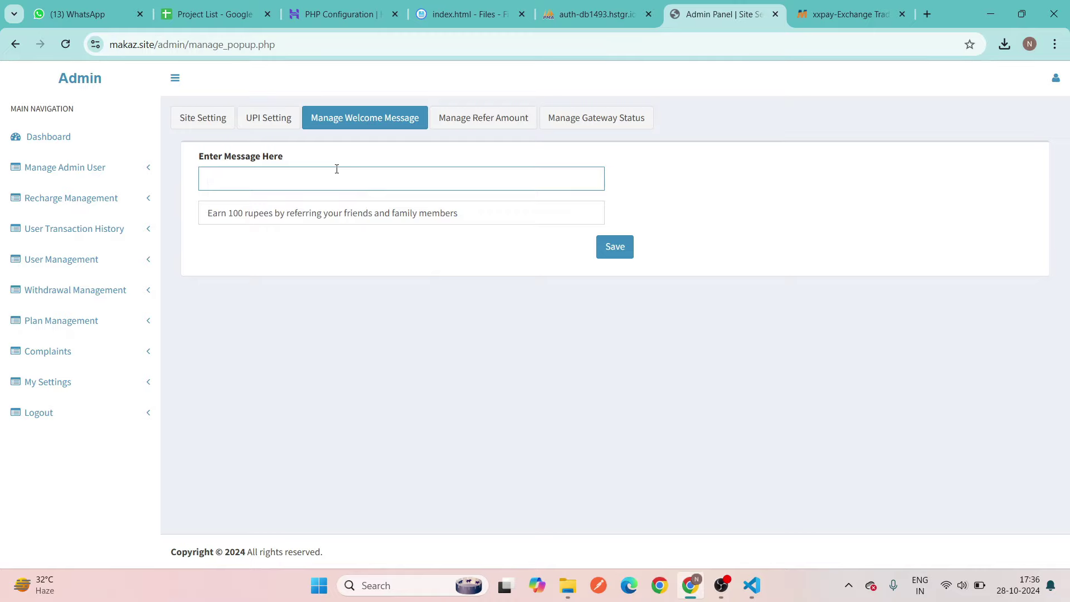
click(509, 123)
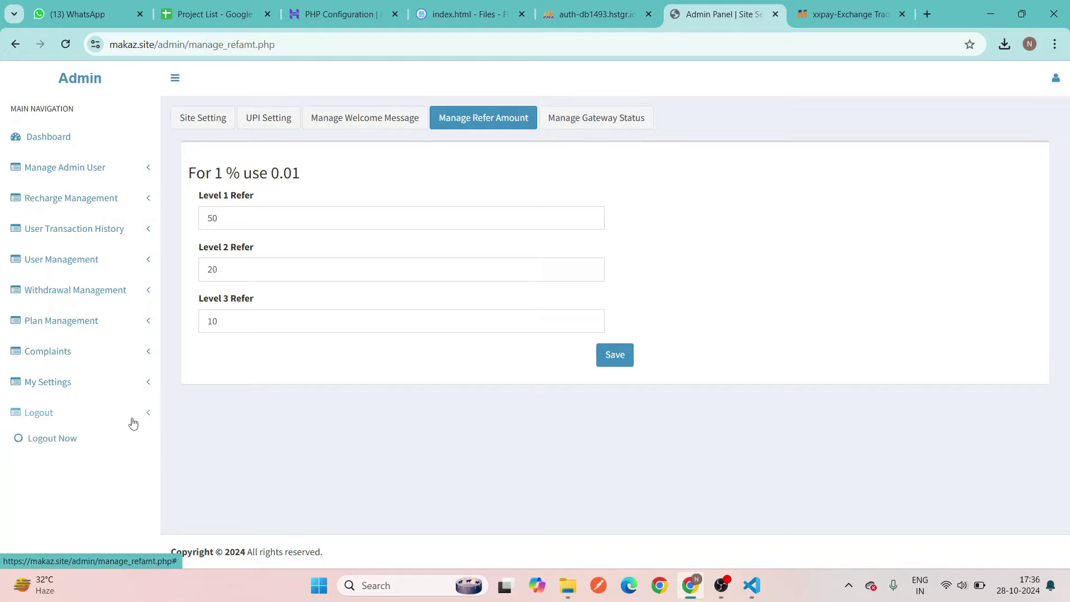
Step: Dismiss the GOOD NEWS popup on the user site and return to the admin Dashboard
key(ctrl+Tab)
click(550, 328)
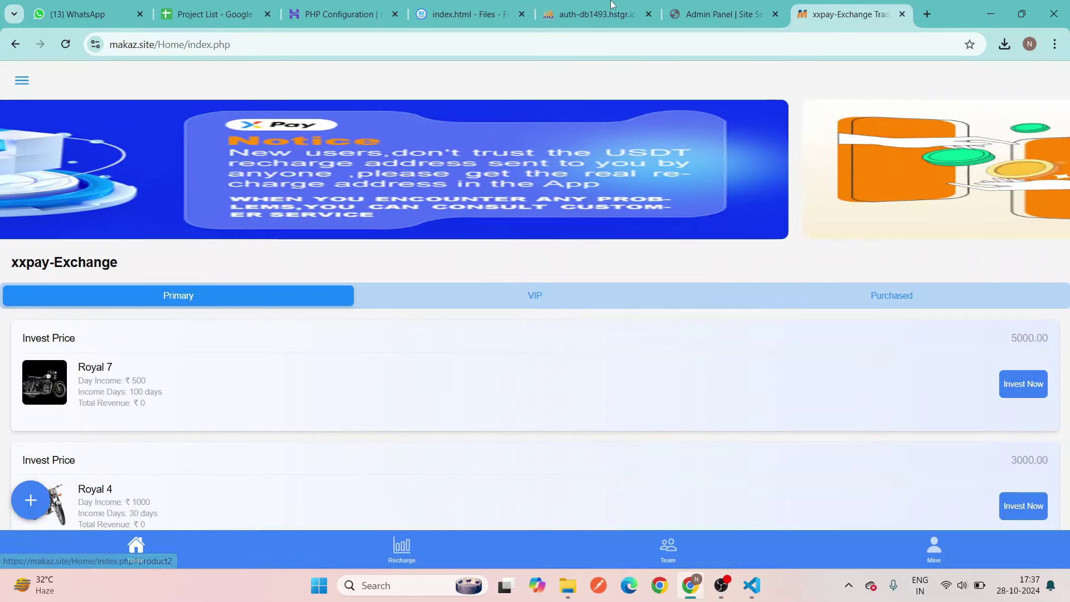
click(757, 5)
click(75, 81)
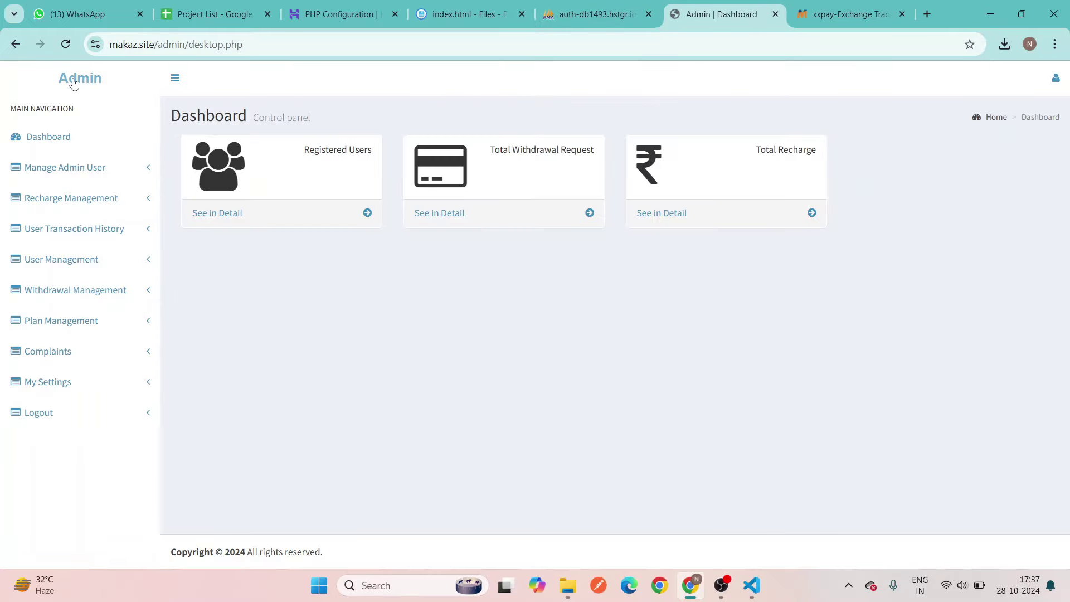